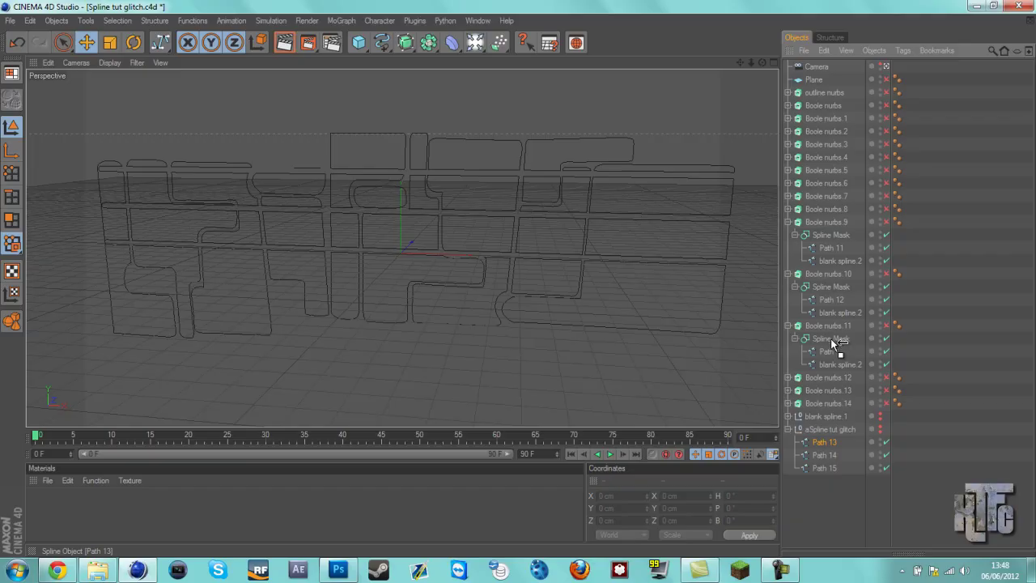
Move Path 14 into Boole nurbs.12's Spline Mask
click(830, 353)
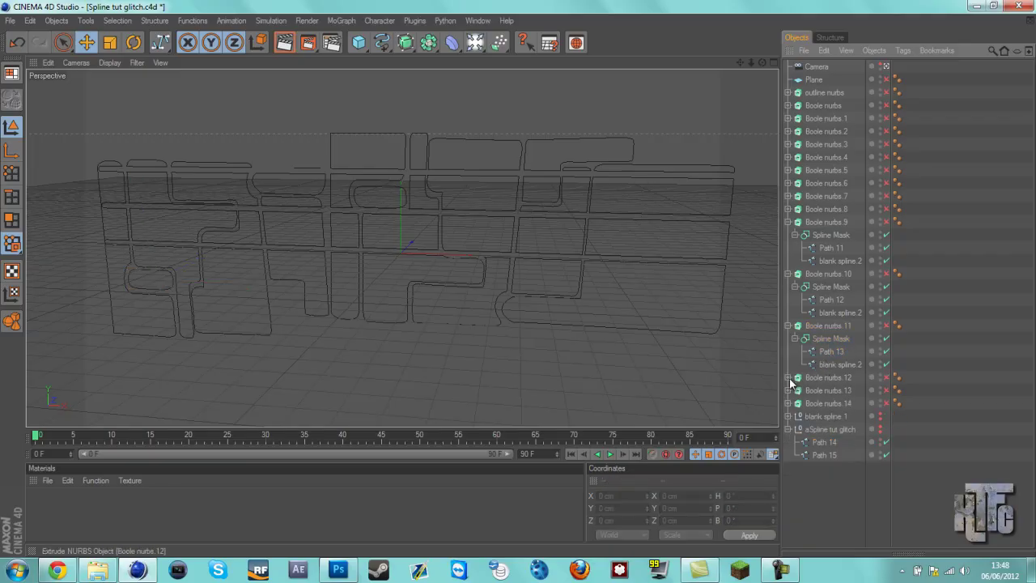
click(789, 379)
click(794, 391)
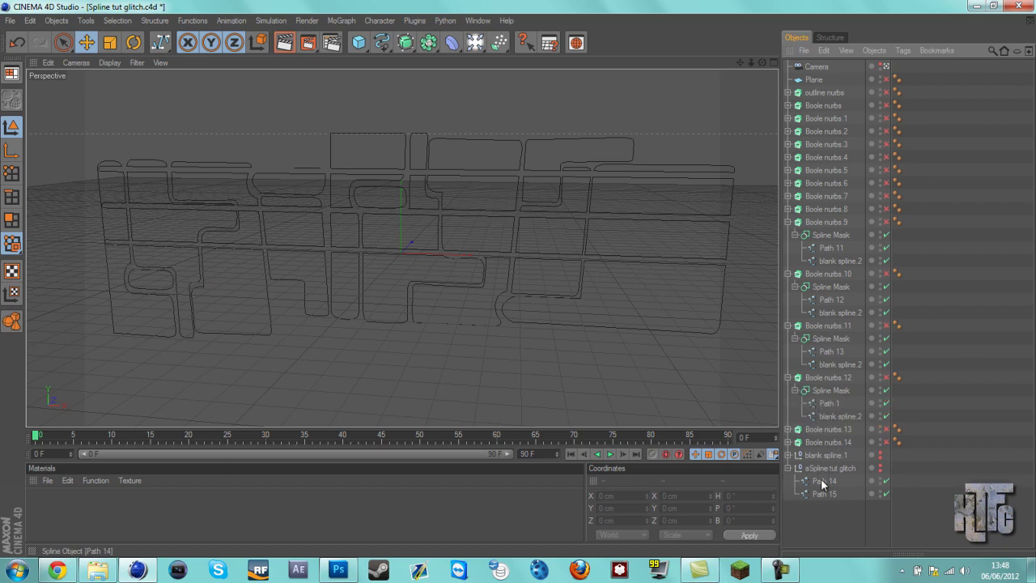
mouse_move(830, 402)
mouse_down()
mouse_move(828, 424)
mouse_move(827, 408)
mouse_up()
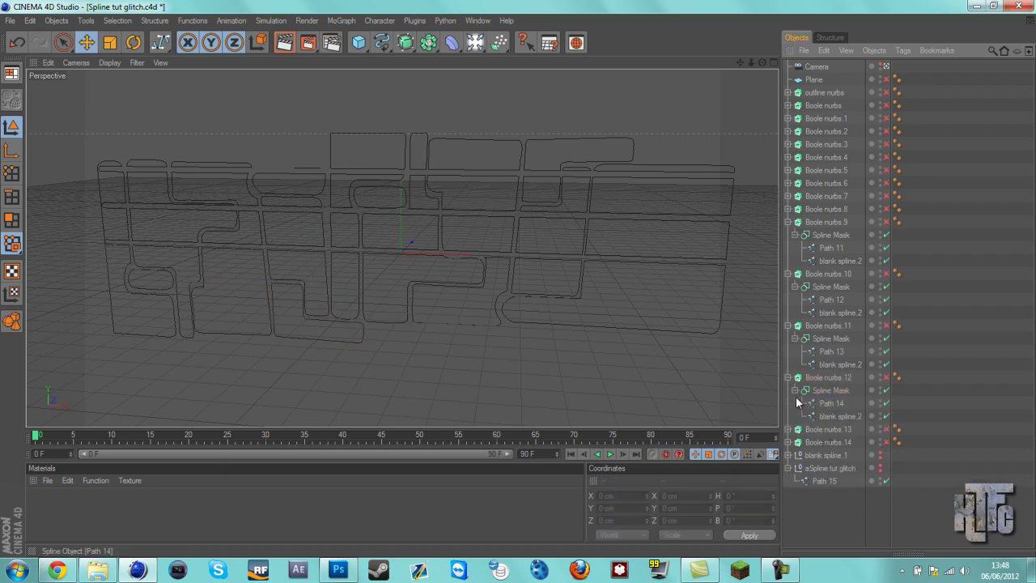
Put Path 15 into Boole nurbs.13's Spline Mask and delete its old Path 1
click(788, 326)
click(788, 274)
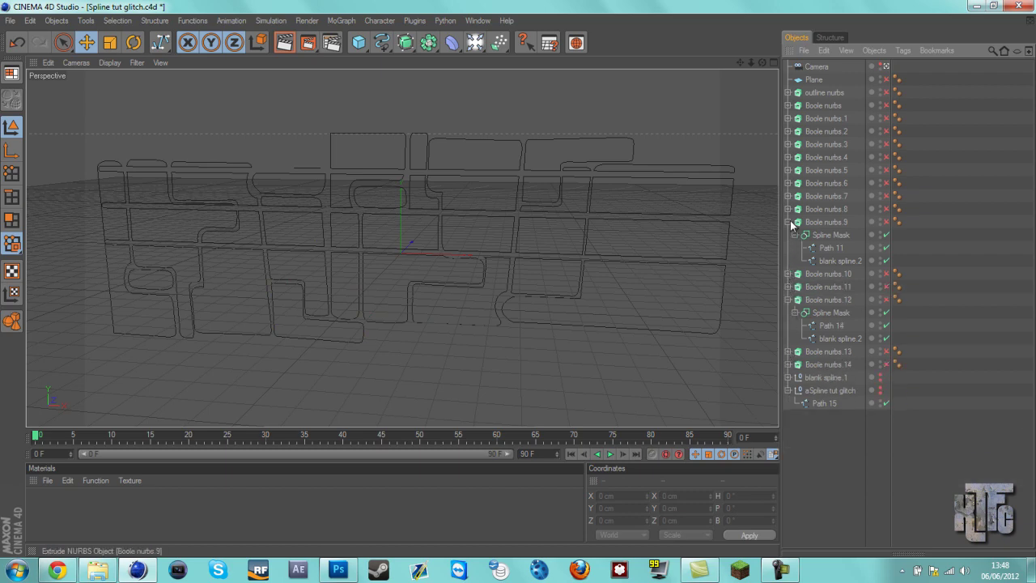
click(789, 222)
click(789, 314)
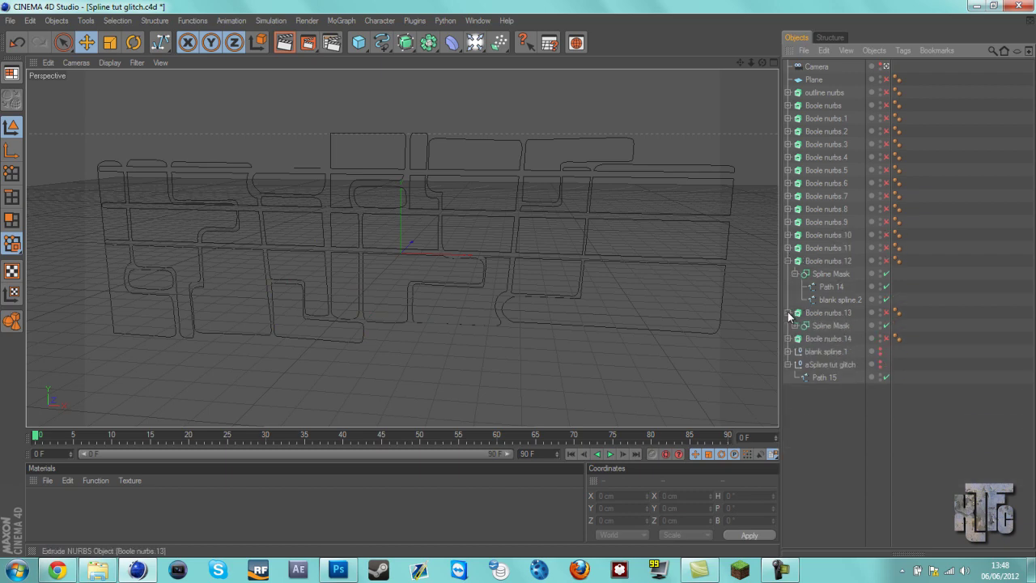
click(795, 326)
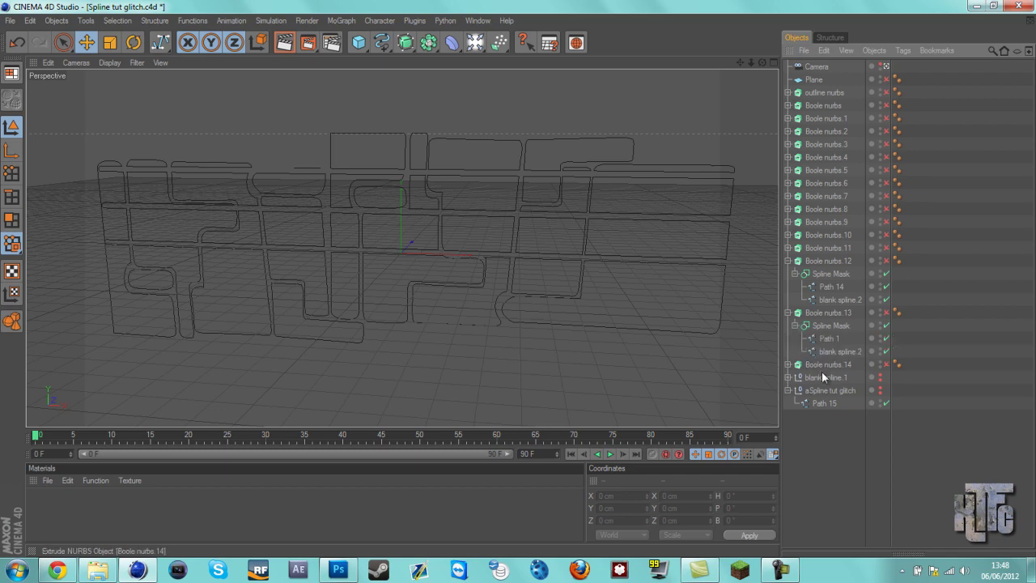
drag(832, 346, 834, 347)
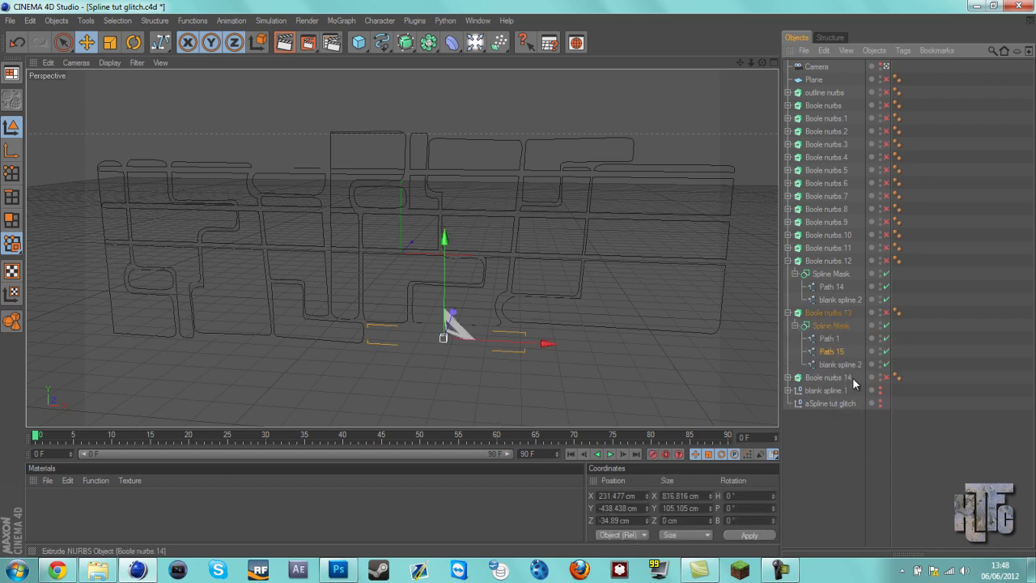
key(Delete)
Inspect the hierarchies of Boole nurbs.14, outline nurbs and Boole nurbs, then select Boole nurbs
click(788, 365)
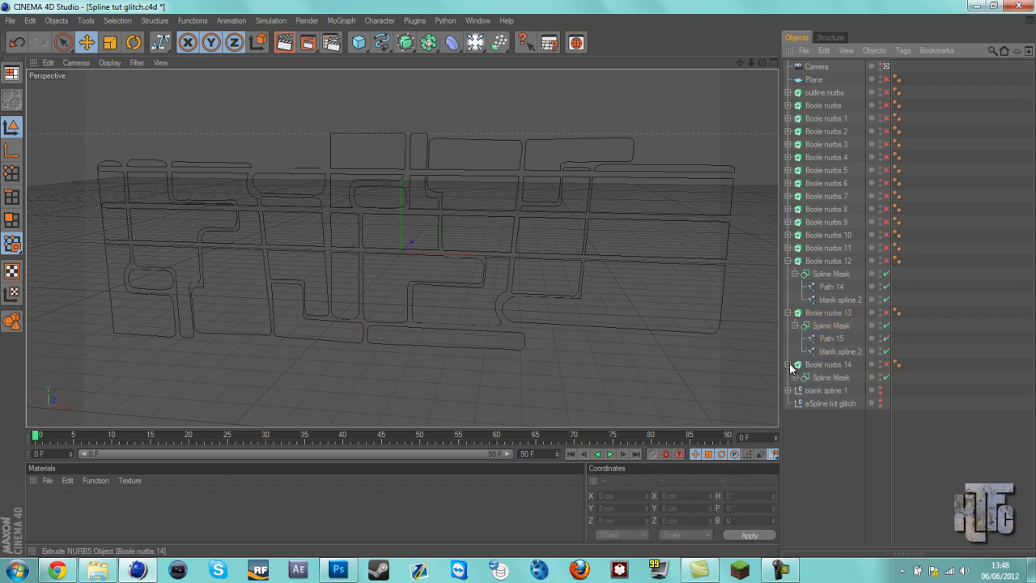
click(795, 378)
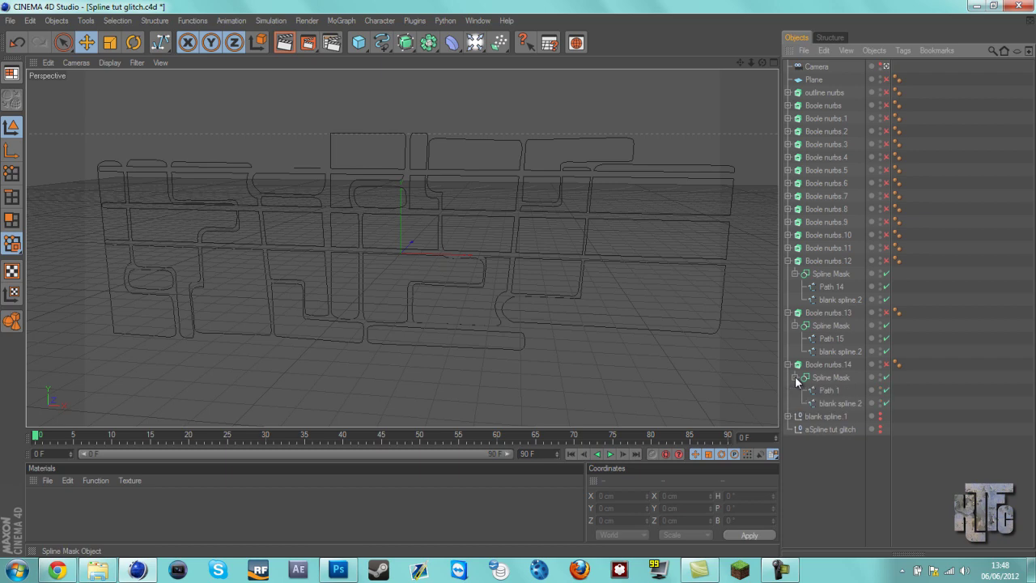
click(789, 93)
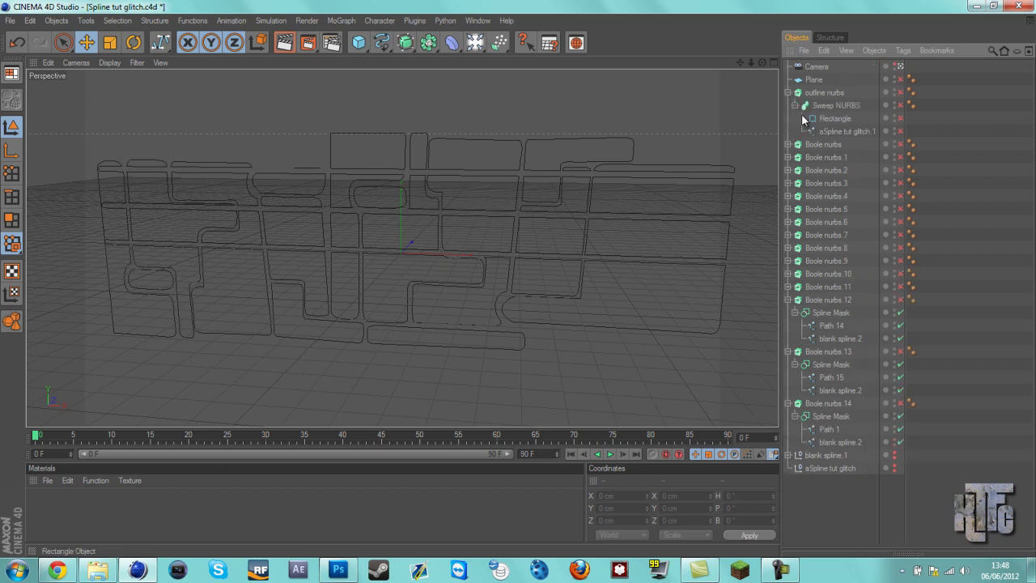
click(789, 144)
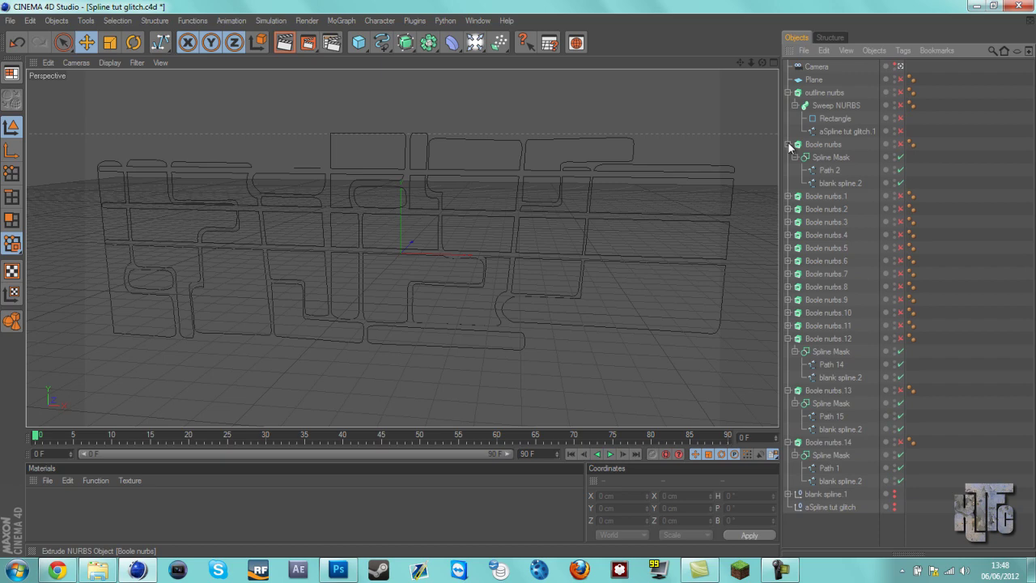
click(789, 144)
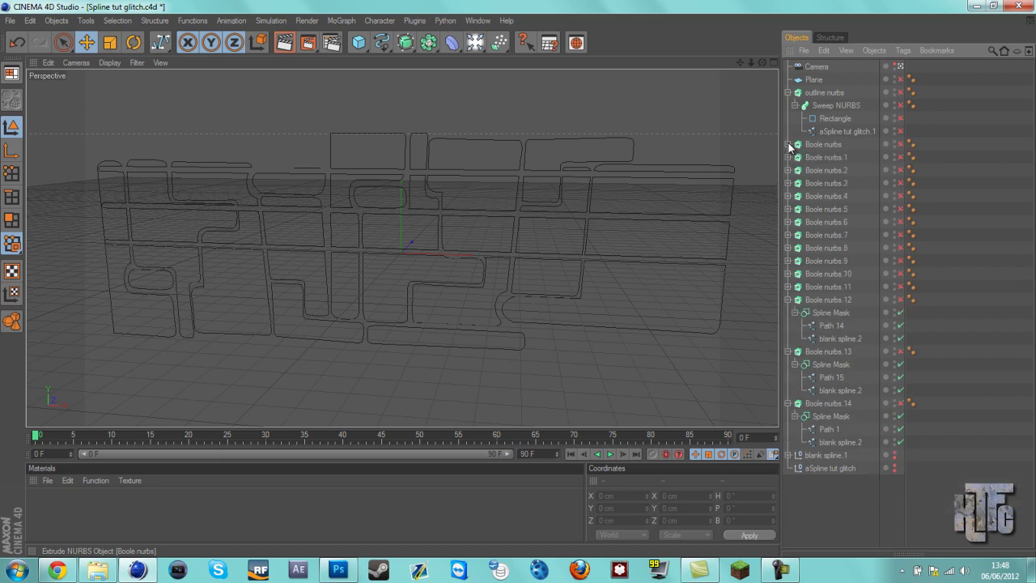
click(789, 93)
click(823, 92)
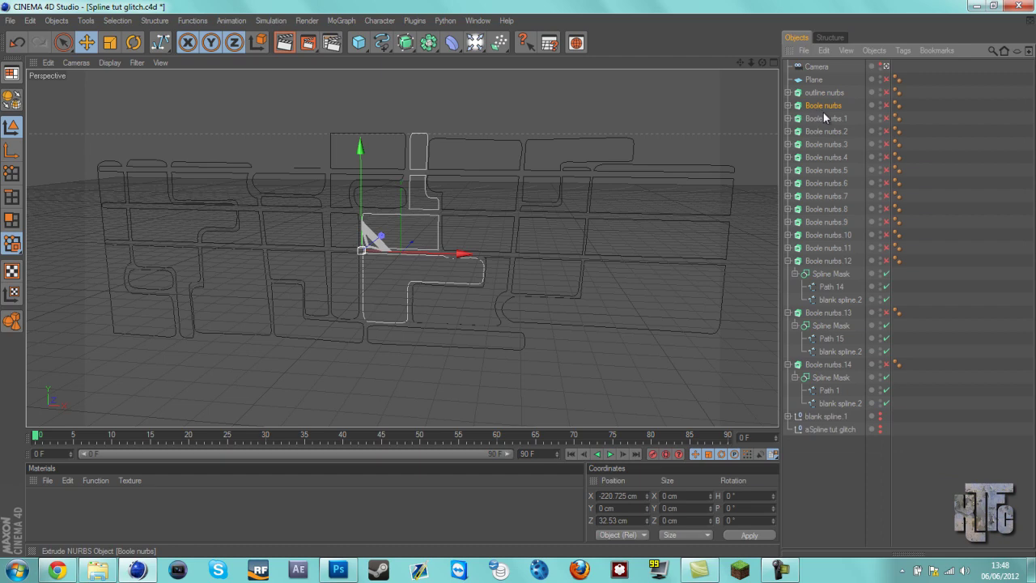
Collapse Boole nurbs.12–14 and select Rectangle.60 inside blank spline.1
click(788, 261)
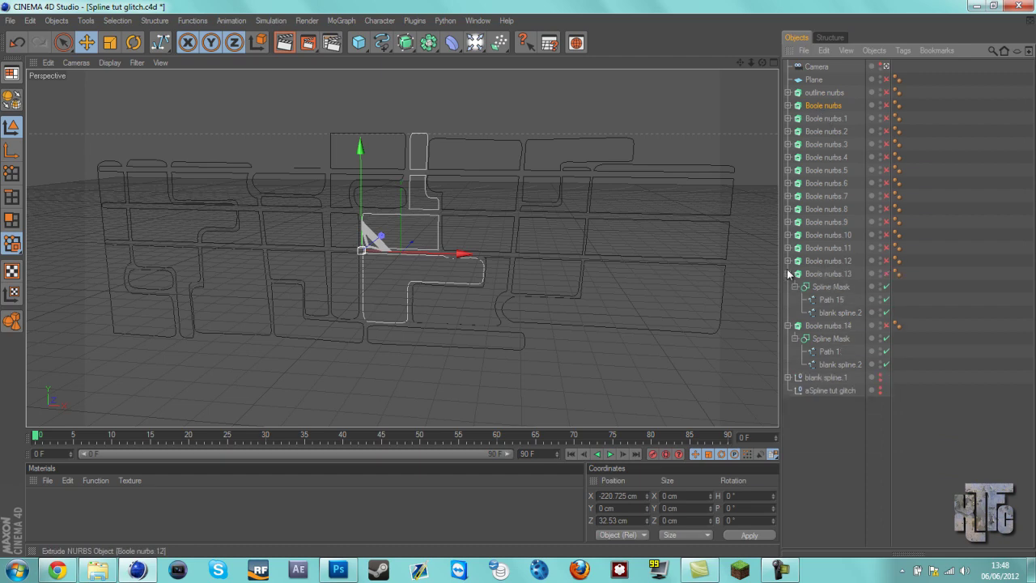
click(788, 274)
click(788, 286)
click(788, 300)
click(817, 351)
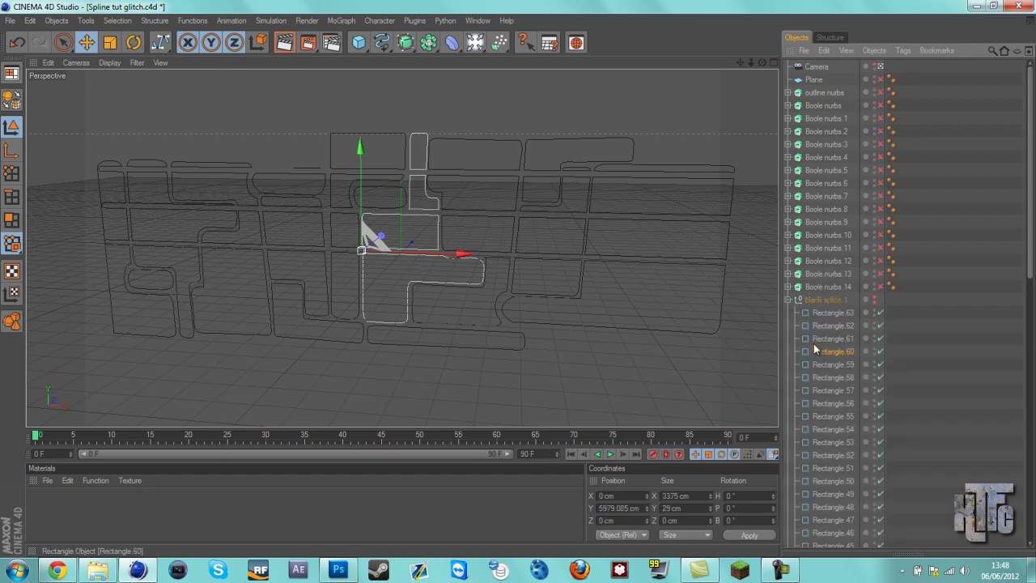
scroll(519, 280, up, 5)
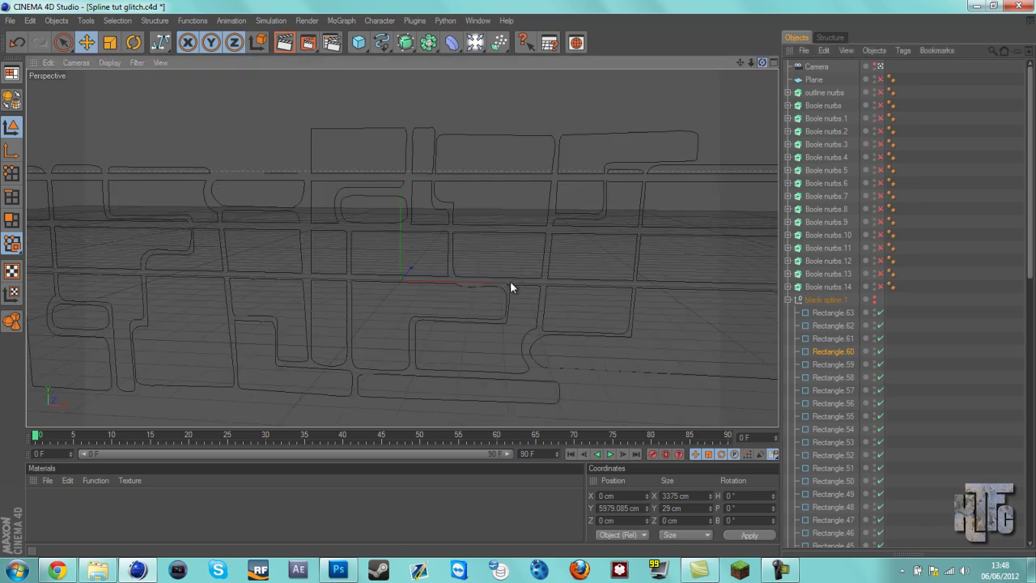
scroll(499, 287, down, 3)
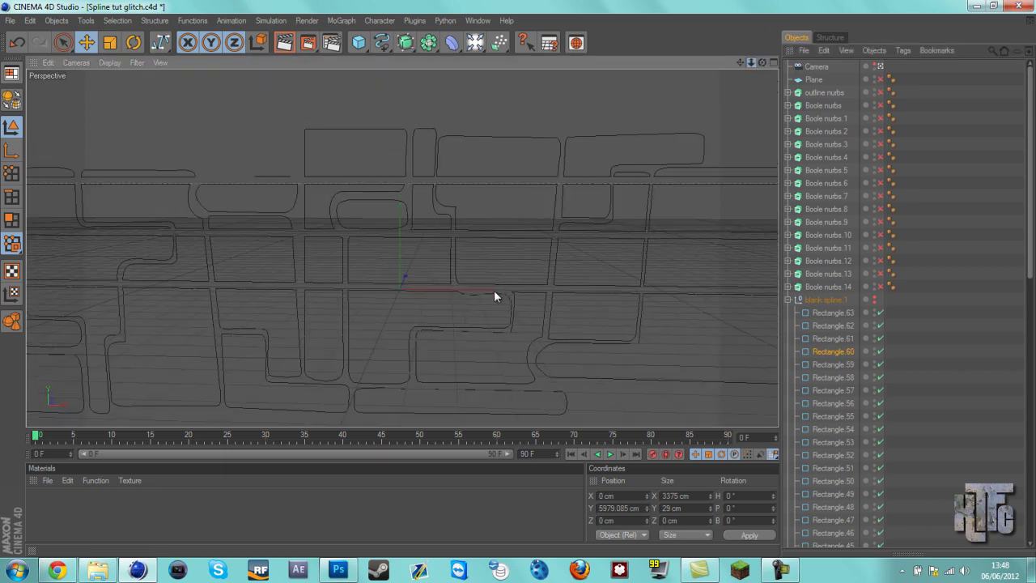
click(789, 302)
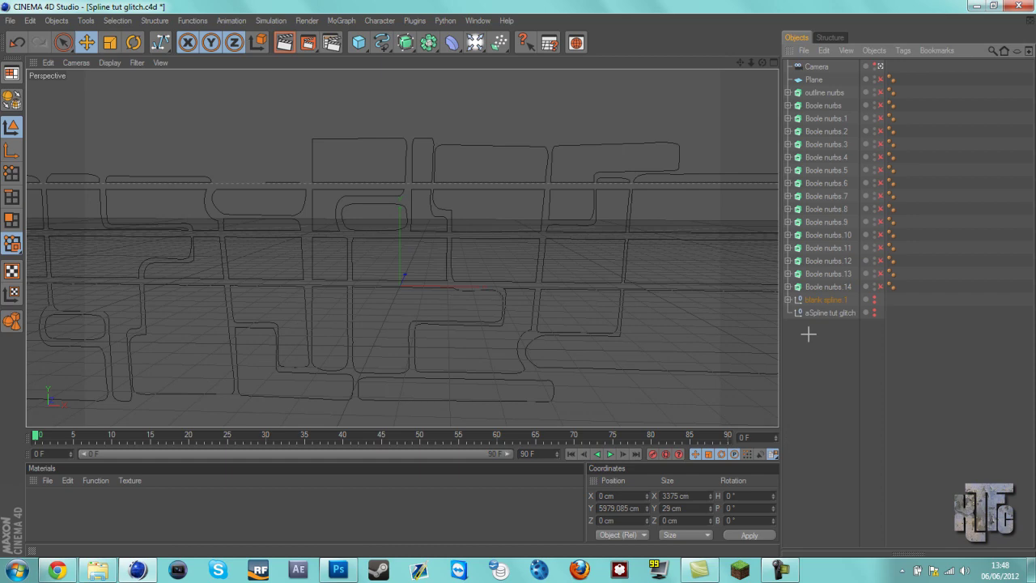
mouse_move(516, 280)
alt+mouse_down()
mouse_move(545, 273)
mouse_move(521, 283)
mouse_move(545, 277)
mouse_move(520, 285)
mouse_move(529, 289)
mouse_move(492, 261)
mouse_move(514, 280)
mouse_move(501, 287)
mouse_move(519, 278)
alt+mouse_up()
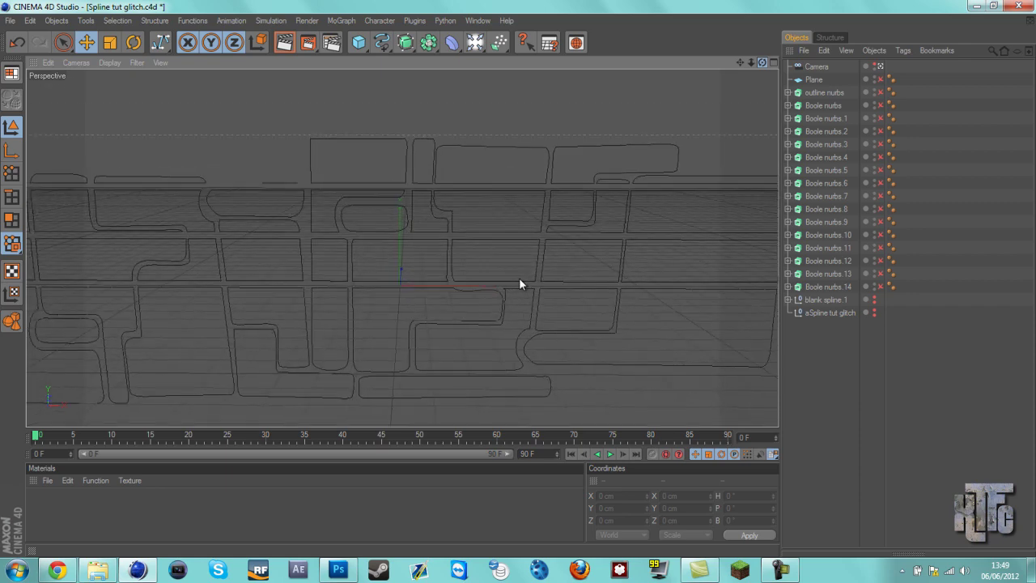
scroll(477, 285, down, 3)
scroll(499, 284, down, 2)
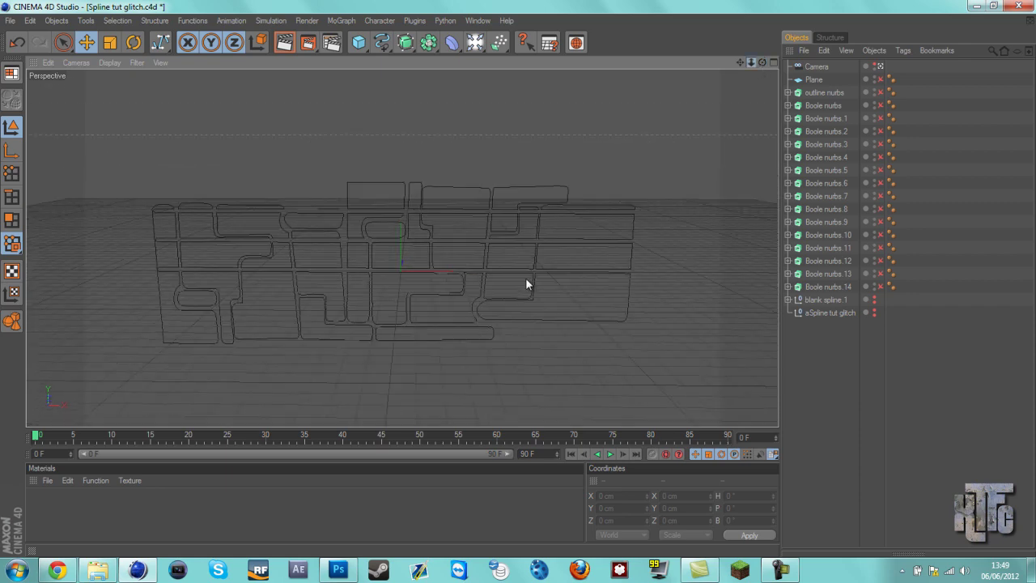
Check Path 1 and blank spline.2 in Boole nurbs.14's Spline Mask
click(789, 288)
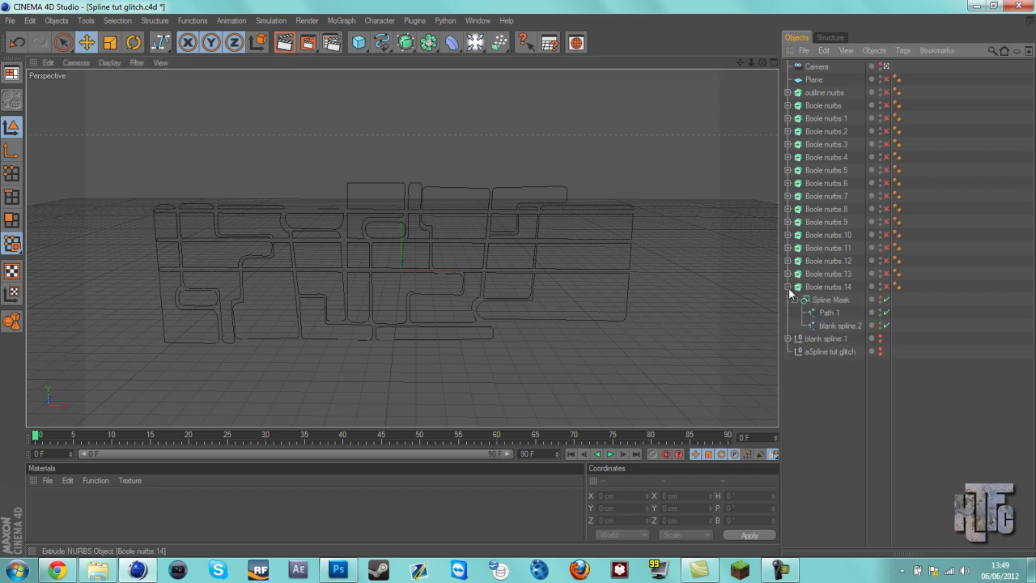
click(828, 313)
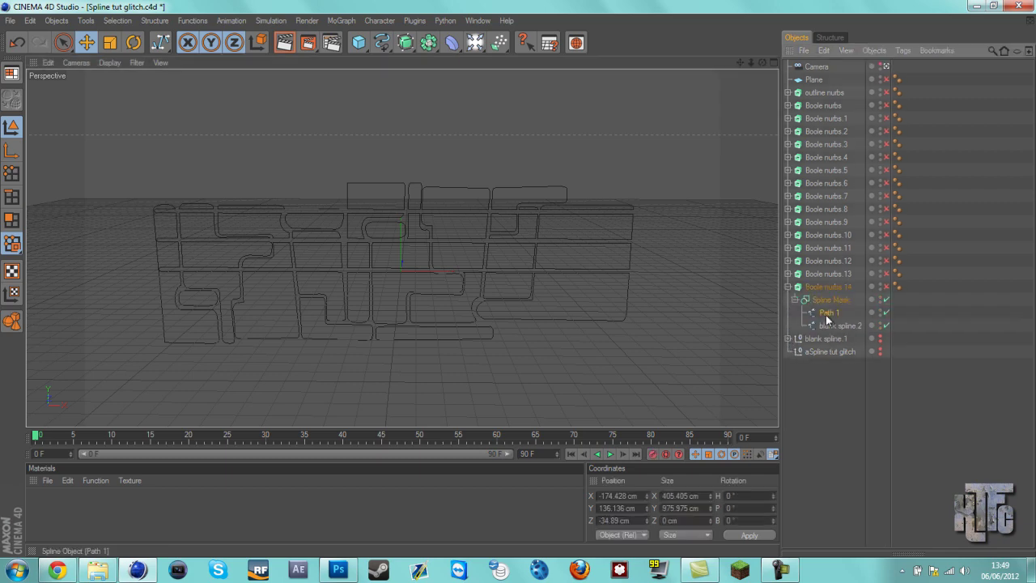
click(891, 552)
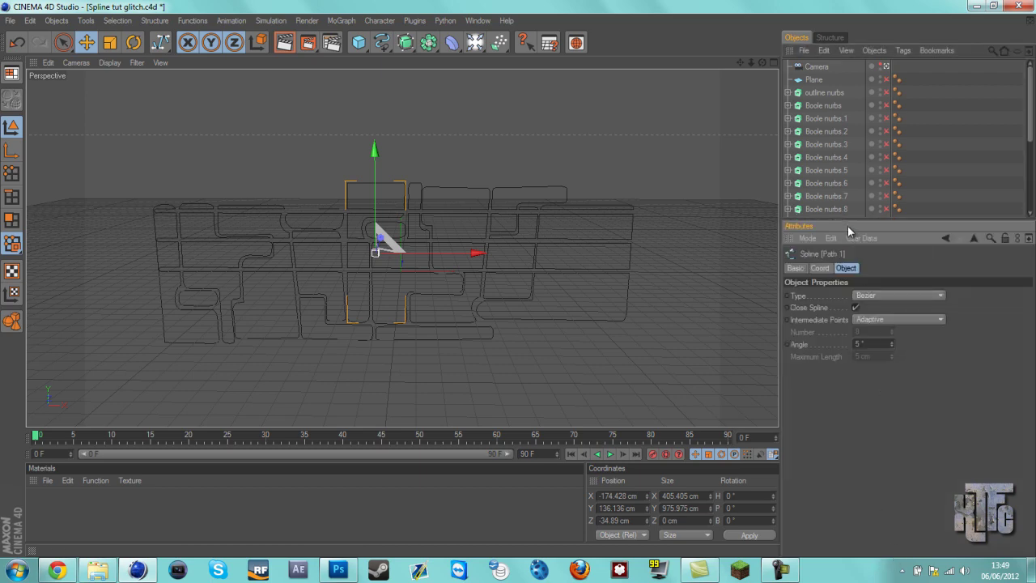
drag(837, 224, 848, 379)
click(850, 325)
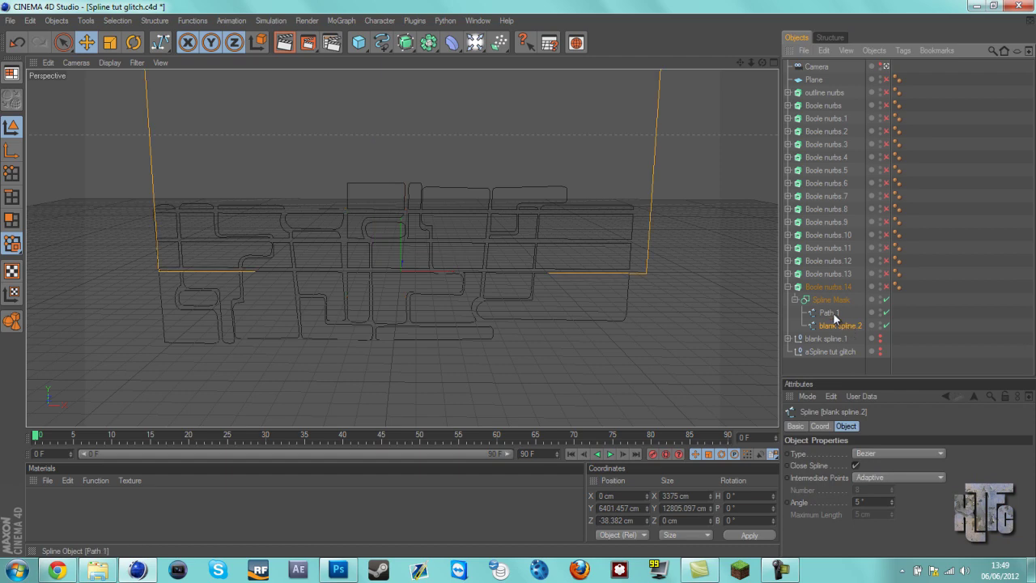
click(834, 314)
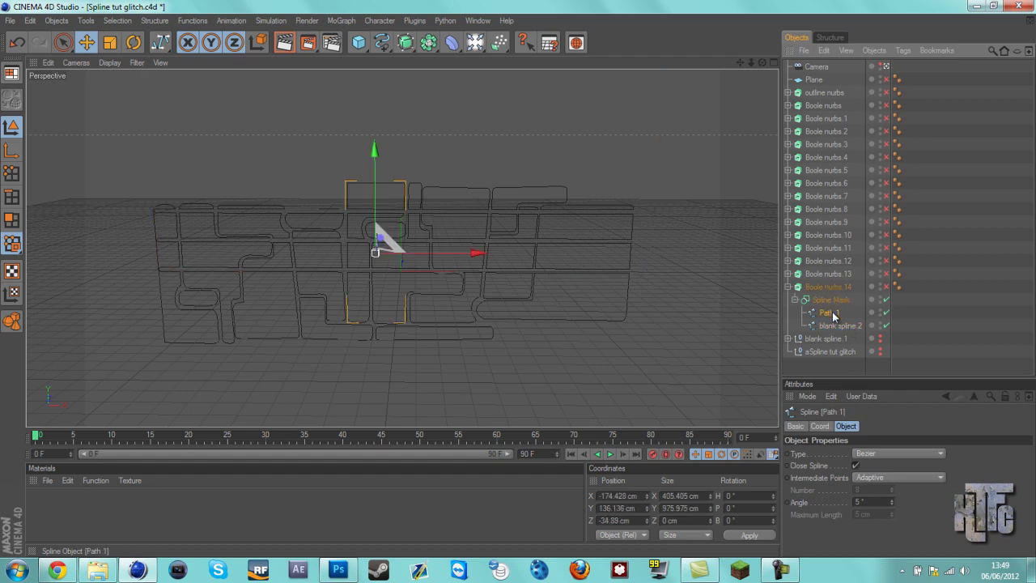
Check Boole nurbs.13's Spline Mask and extrusion, then collapse both hierarchies and clear the selection
click(789, 273)
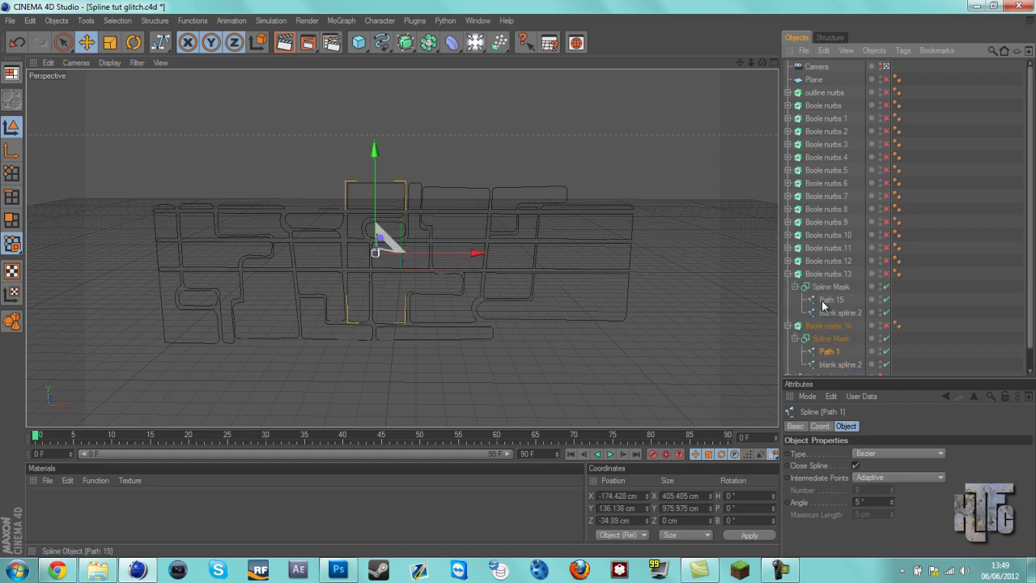
click(818, 312)
click(822, 288)
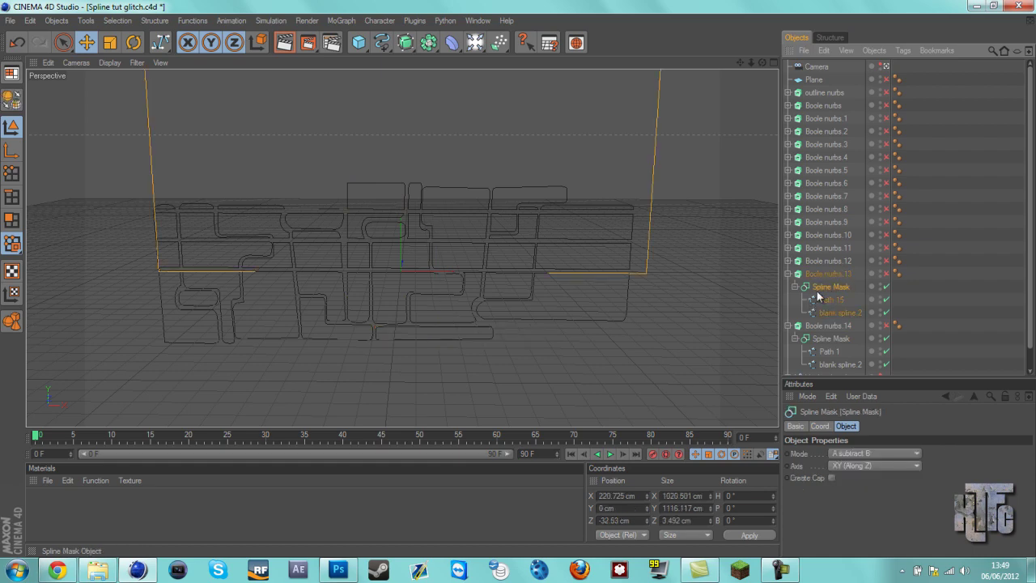
click(825, 276)
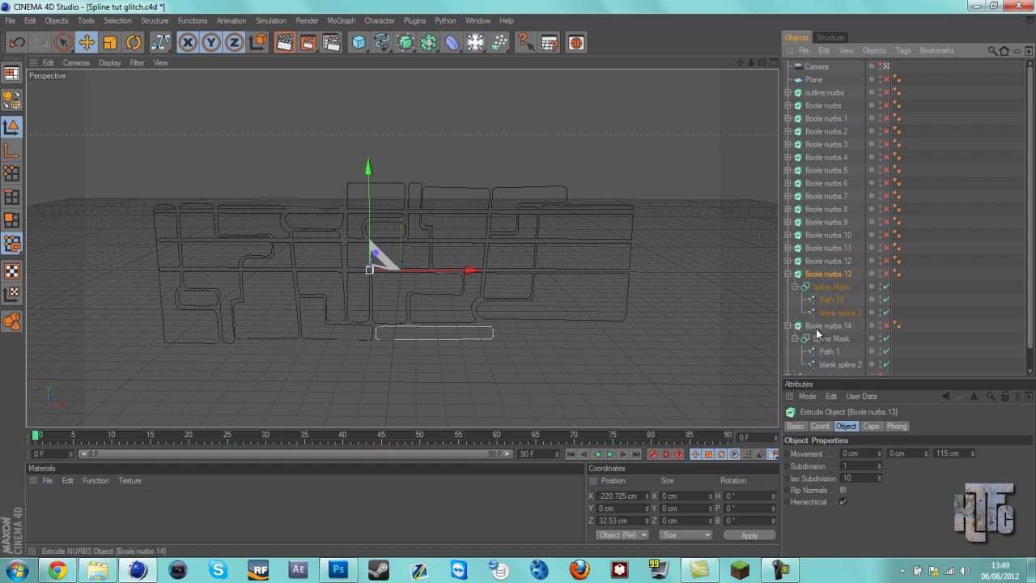
click(789, 274)
click(789, 287)
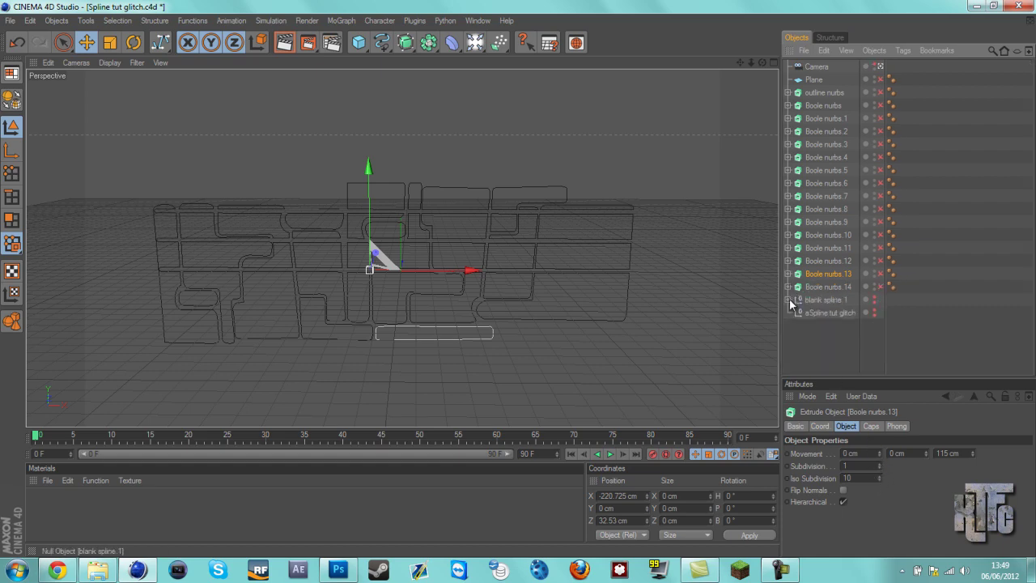
click(827, 368)
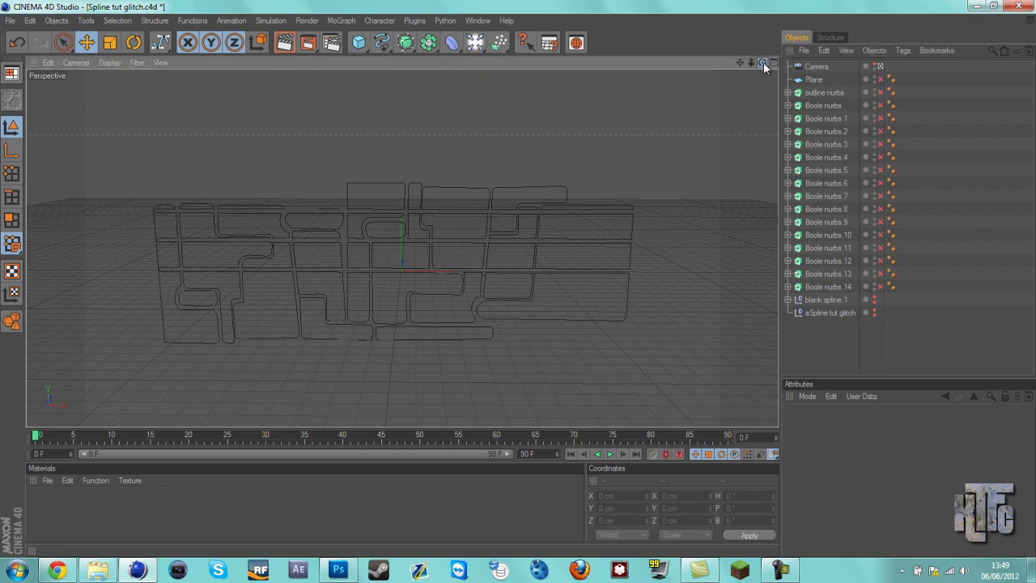
Preview the text with the outline nurbs extrusion switched on, then turn it back off
drag(762, 62, 527, 282)
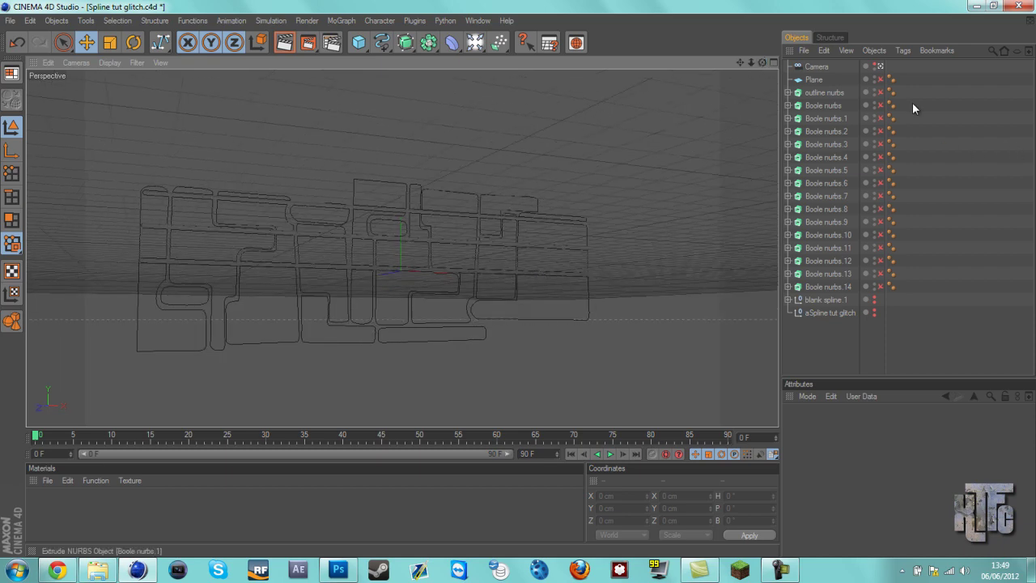
click(881, 92)
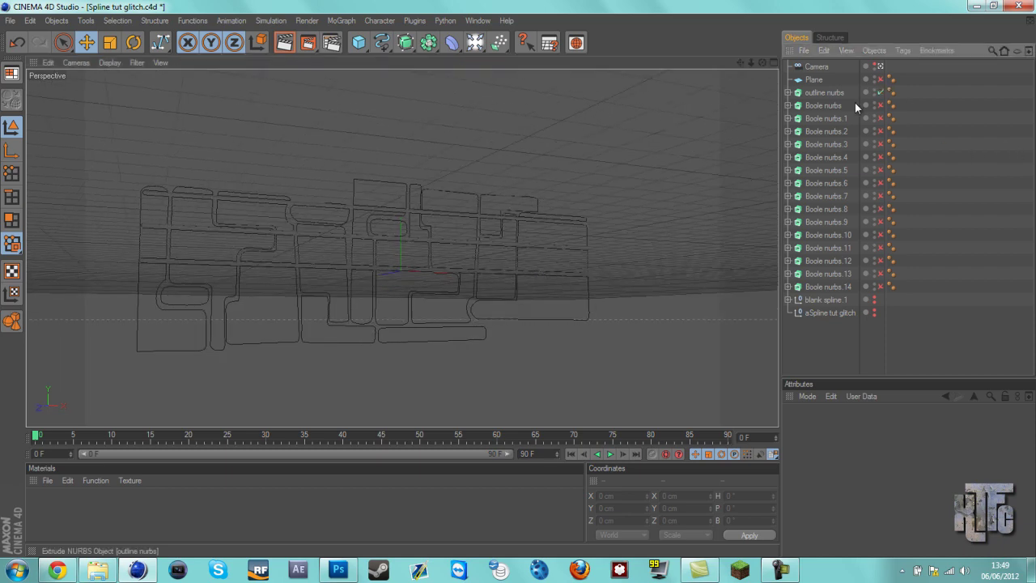
alt+drag(523, 280, 526, 281)
click(881, 93)
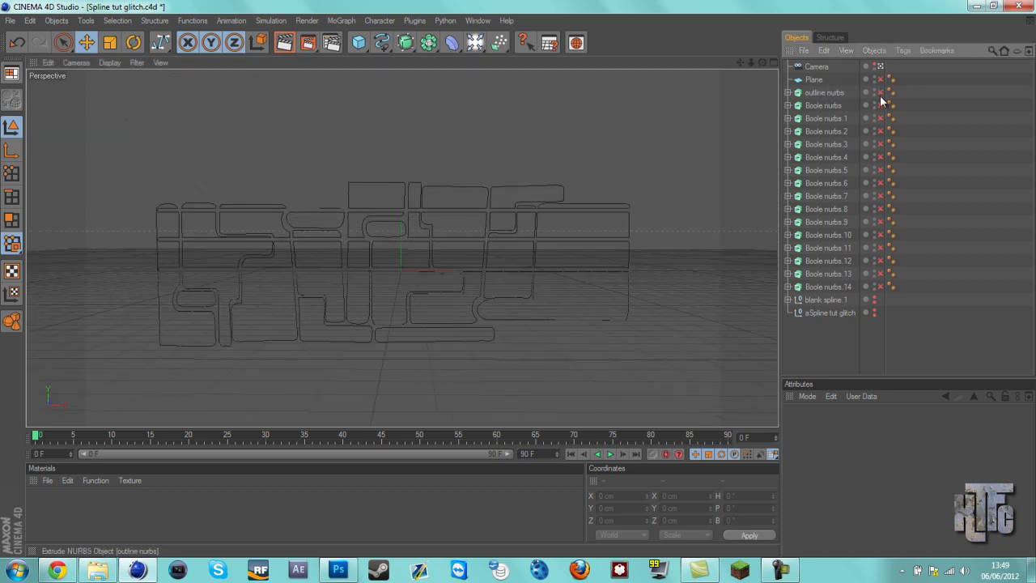
Enable the first Boole nurbs extrusion, then the remaining Boole nurbs down to .14
click(881, 106)
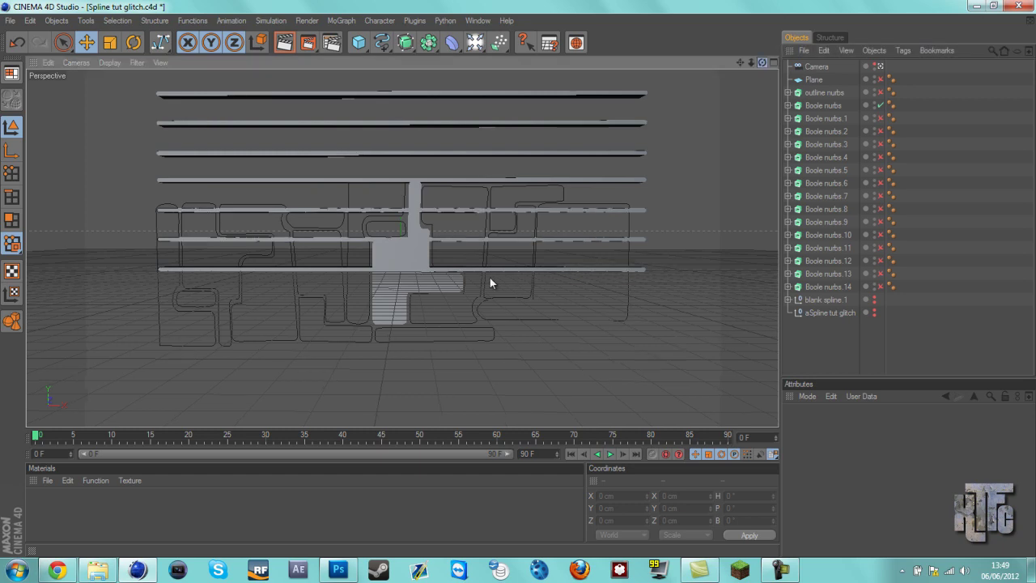
alt+drag(490, 278, 544, 283)
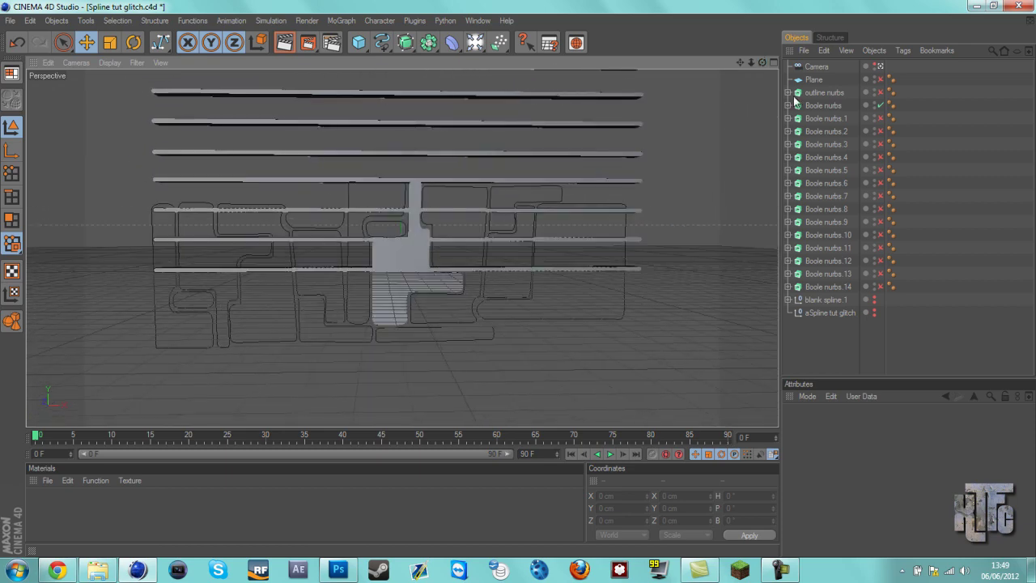
drag(881, 105, 885, 197)
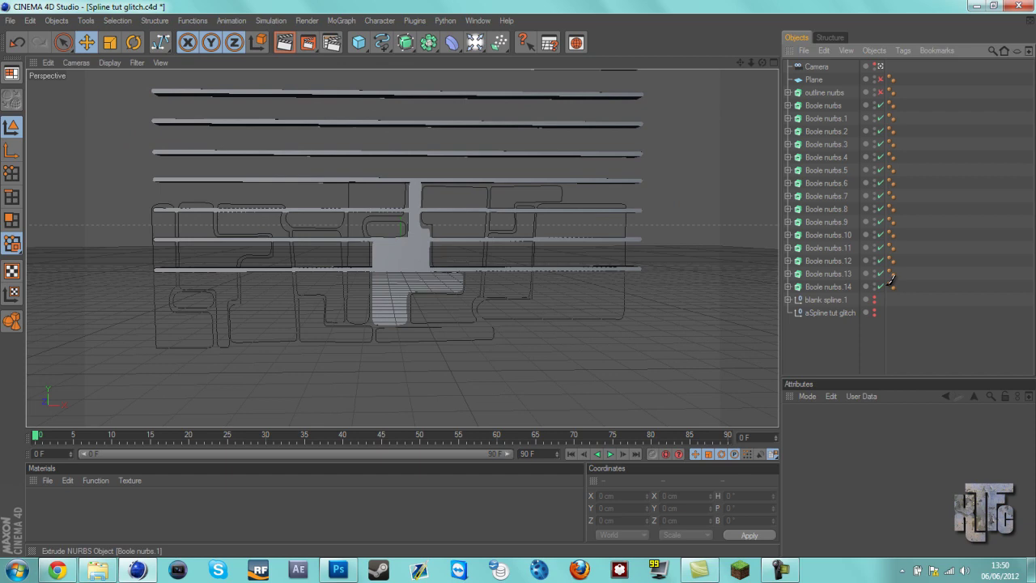
drag(891, 280, 888, 298)
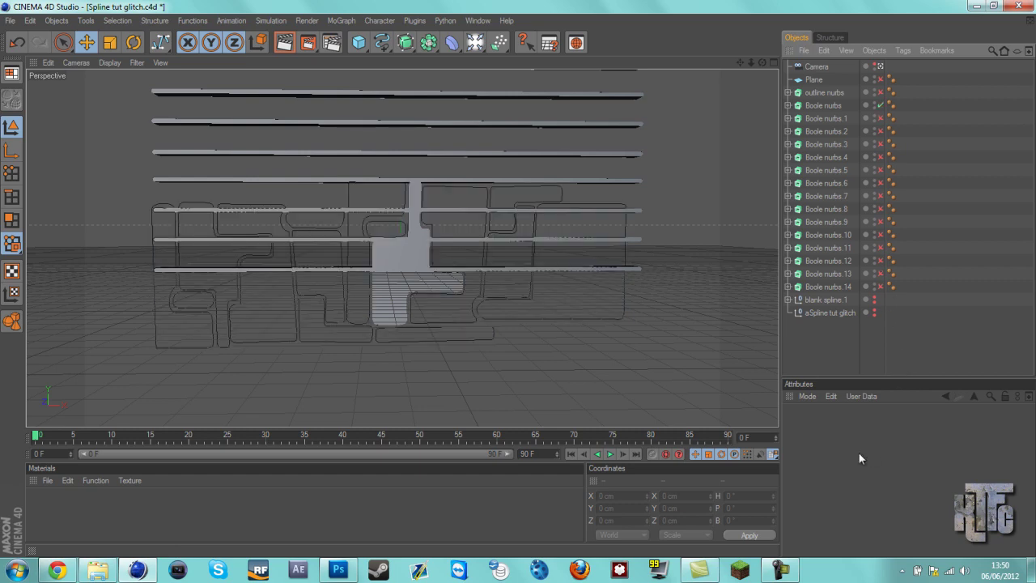
Turn off Hierarchical on Boole nurbs.1 through Boole nurbs.14 together, then deselect them
click(781, 569)
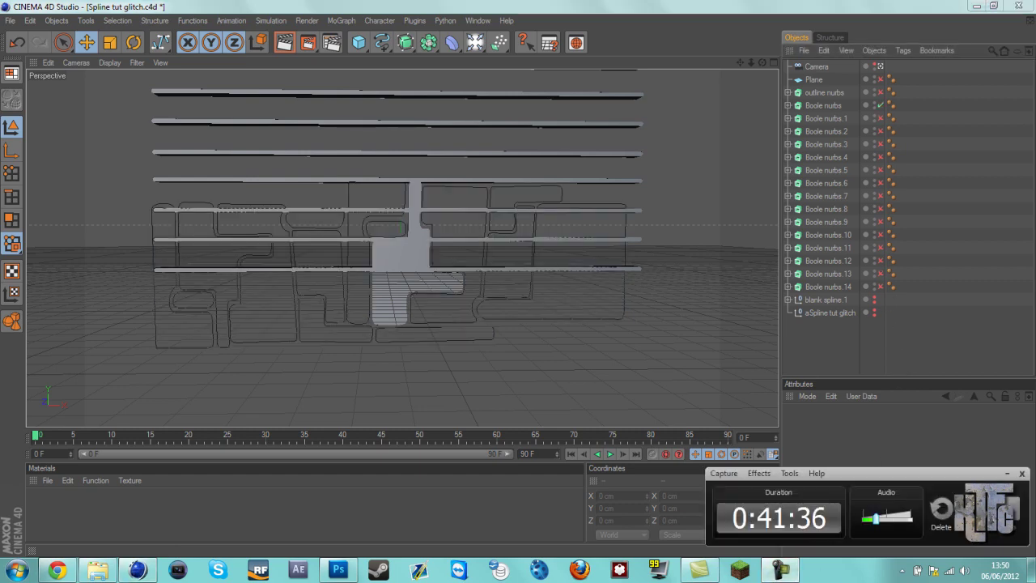
click(824, 105)
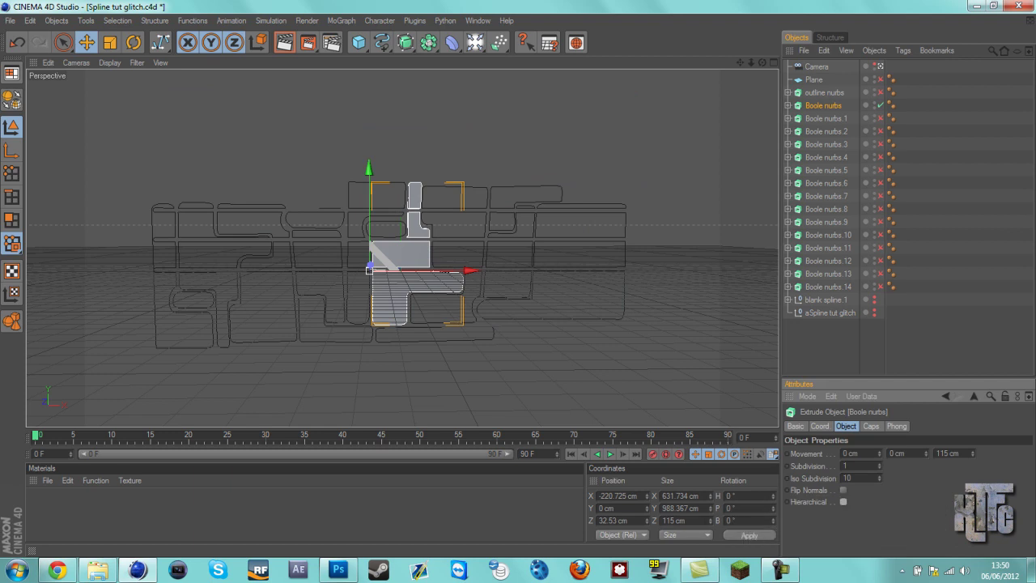
click(783, 571)
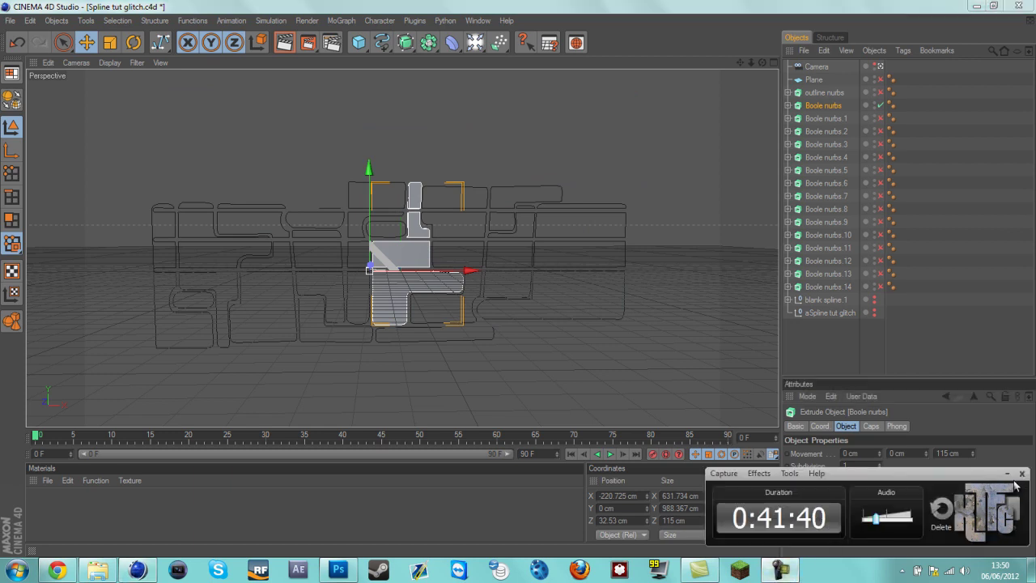
click(1008, 474)
click(817, 289)
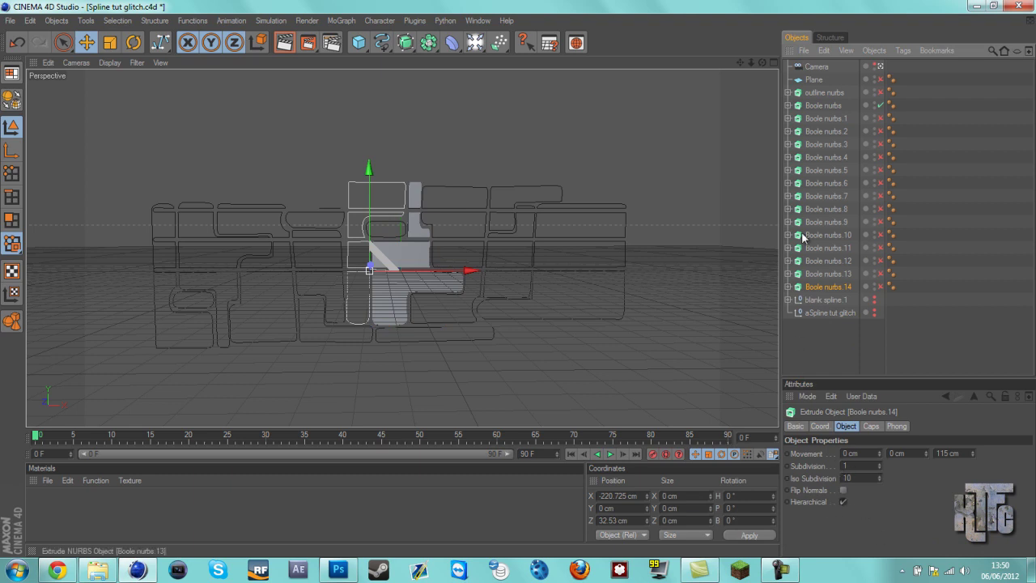
shift+click(821, 119)
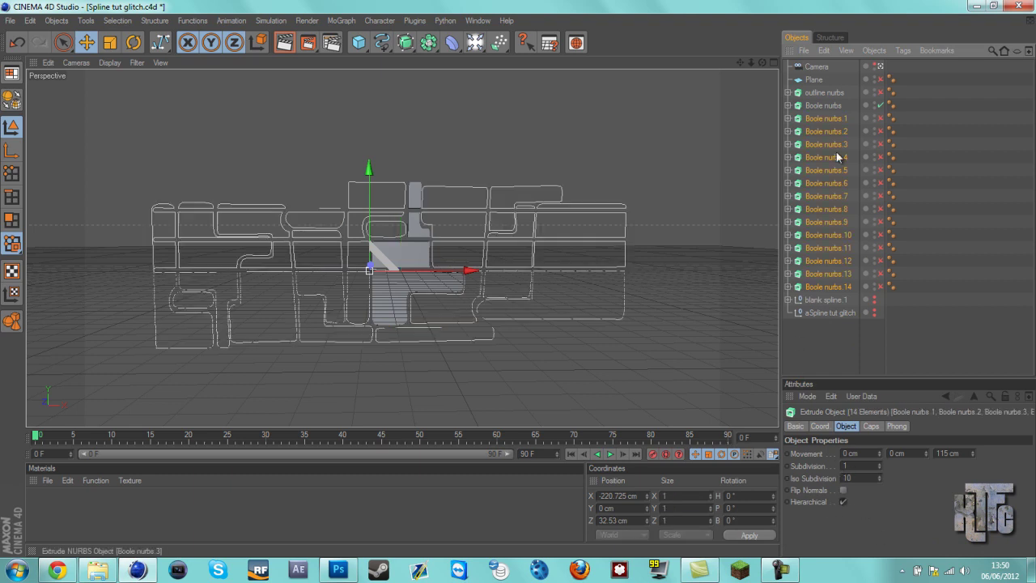
click(841, 501)
click(819, 342)
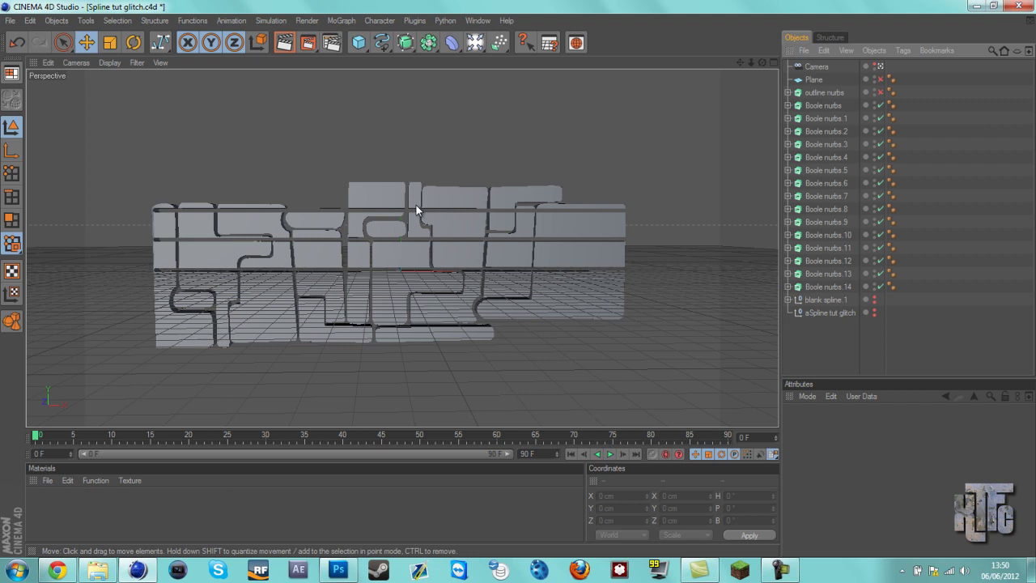
Select Boole nurbs.14's blank spline.2 cutter and frame its full height in the viewport
click(382, 200)
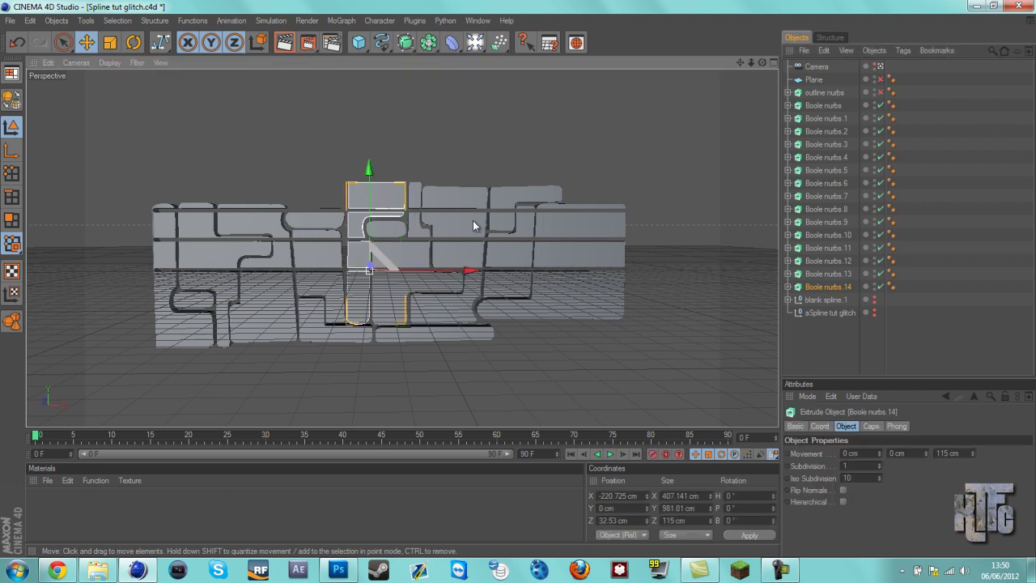
click(788, 287)
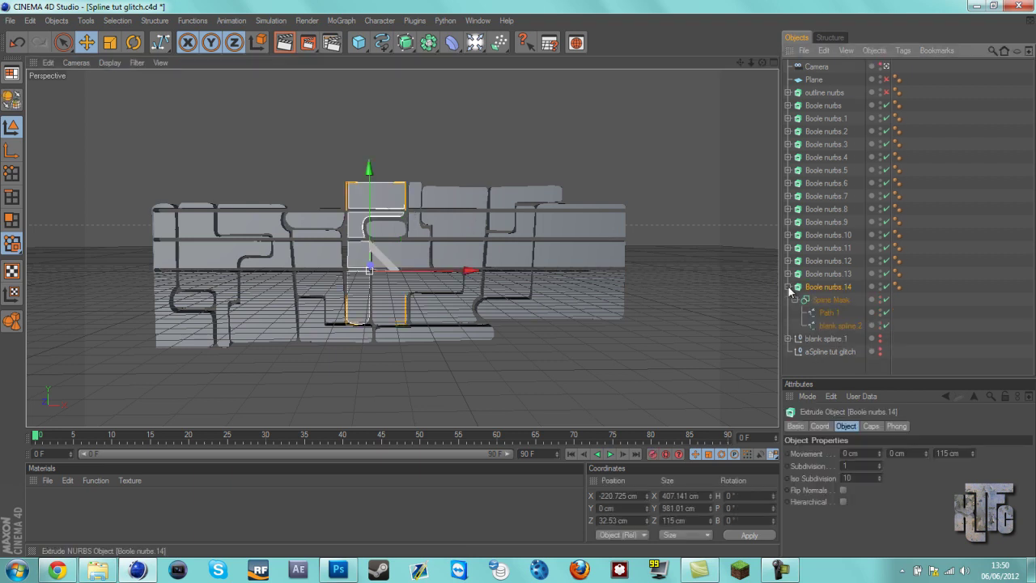
click(826, 325)
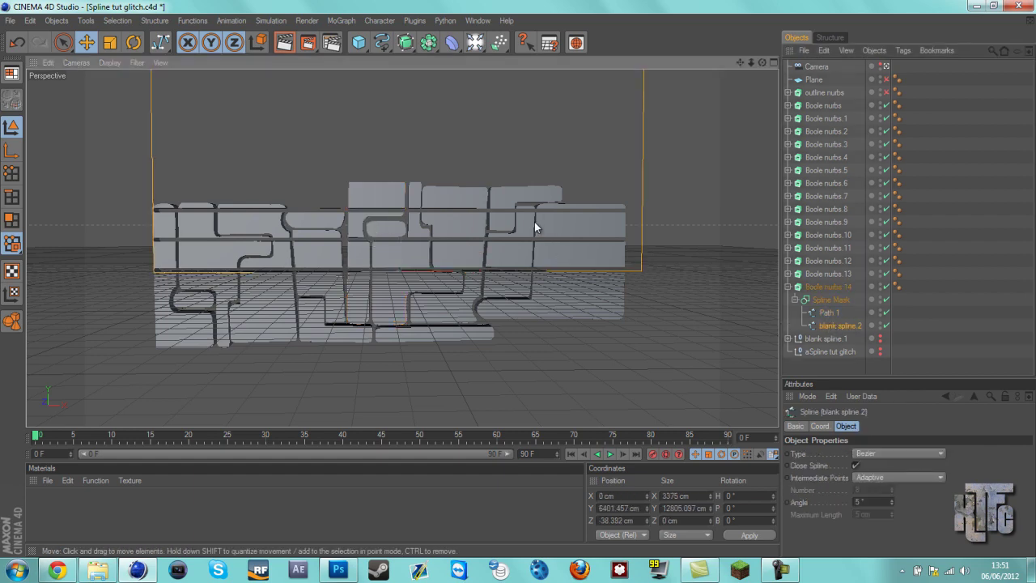
scroll(510, 183, down, 8)
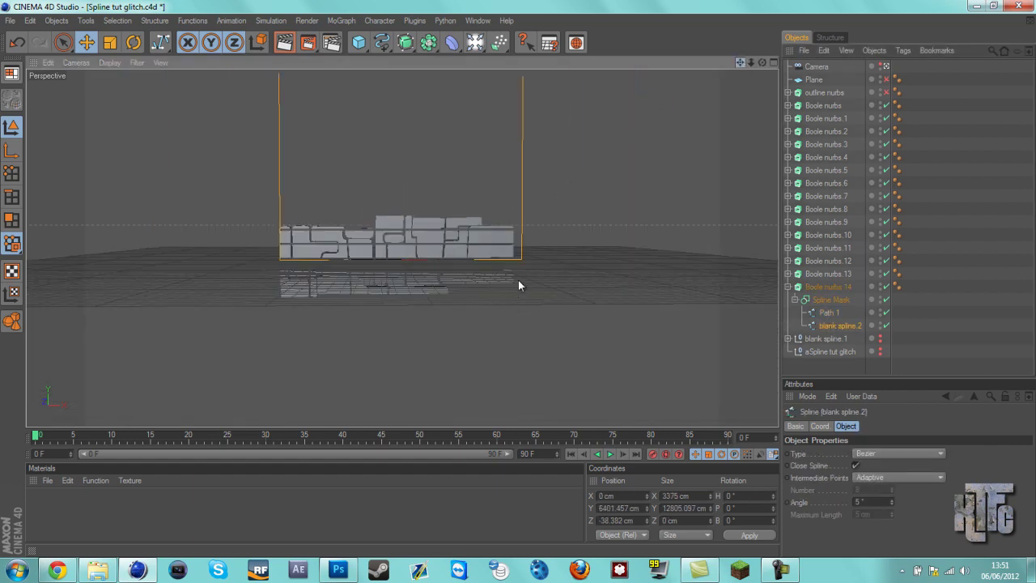
mouse_move(518, 280)
alt+mouse_down()
mouse_move(518, 298)
mouse_move(516, 255)
mouse_move(530, 287)
mouse_move(521, 290)
alt+mouse_up()
Lower blank spline.2 about 3022 cm in Model mode, then raise its points along Y
click(11, 151)
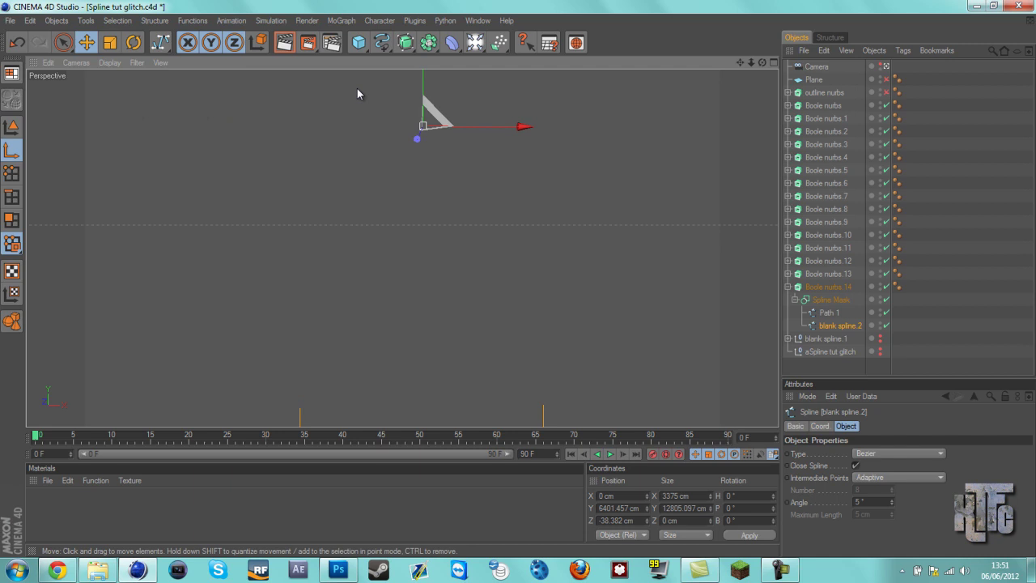
drag(518, 280, 682, 68)
alt+drag(519, 240, 518, 284)
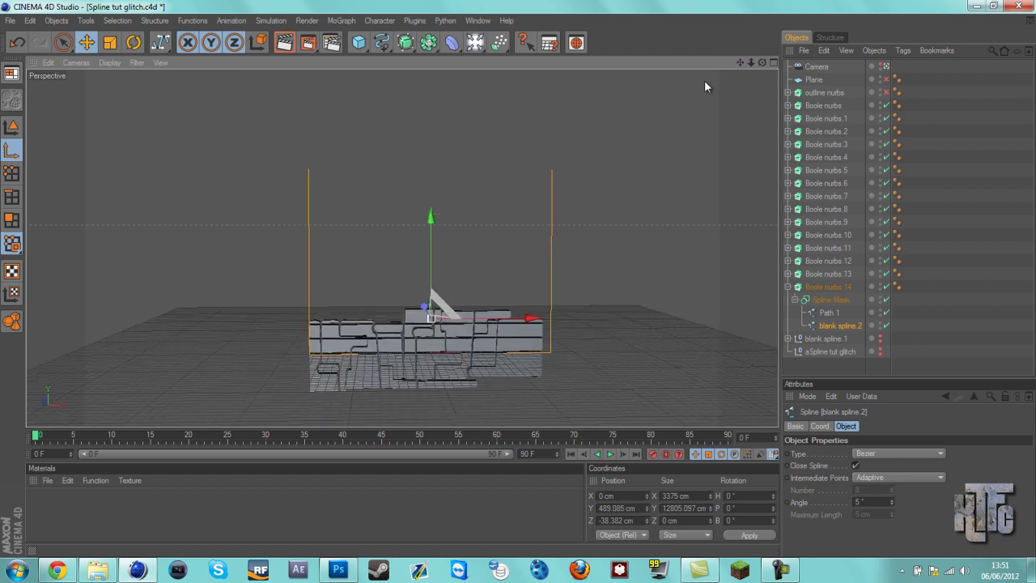
alt+right_drag(514, 254, 673, 64)
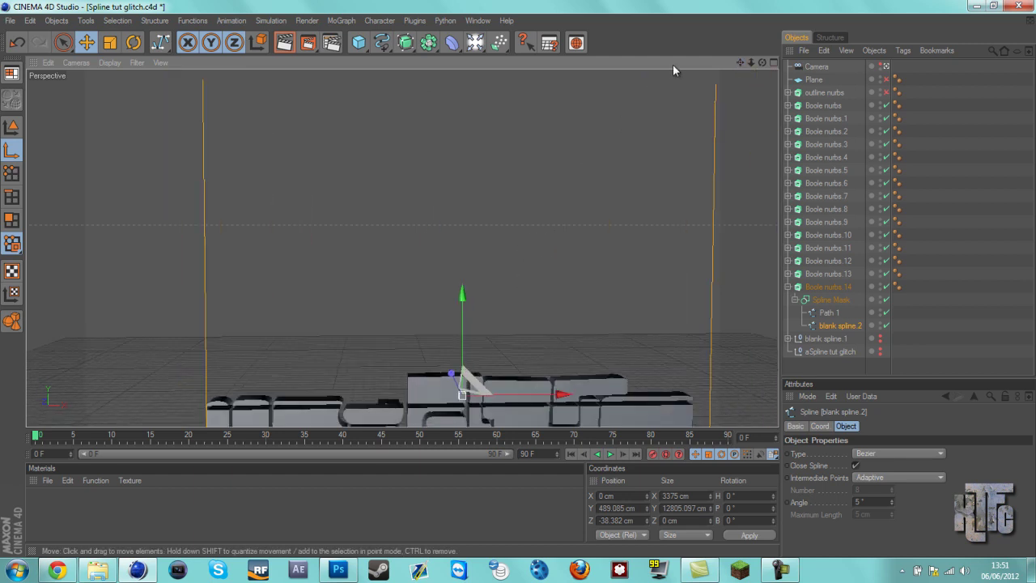
alt+drag(516, 269, 518, 259)
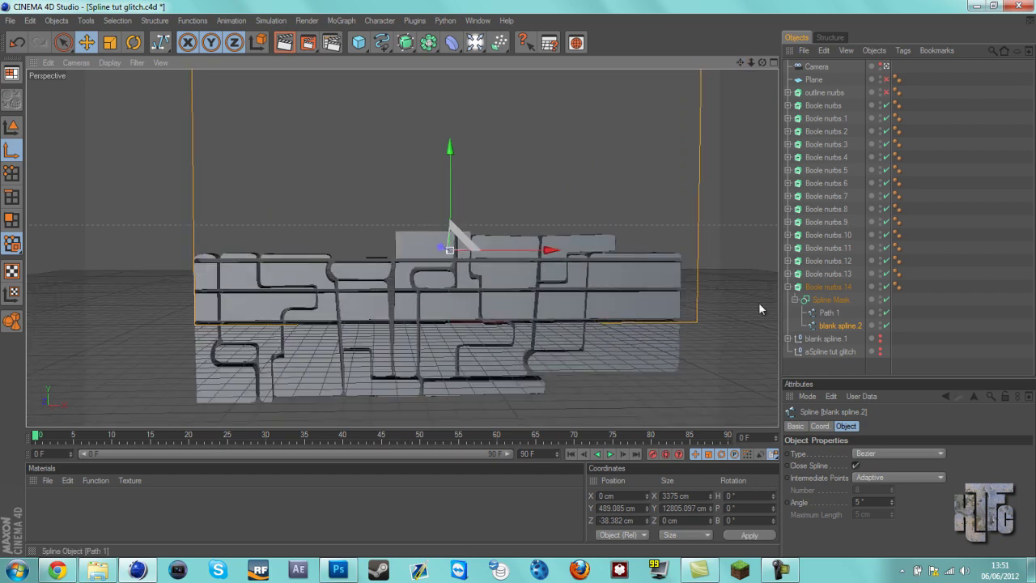
click(11, 127)
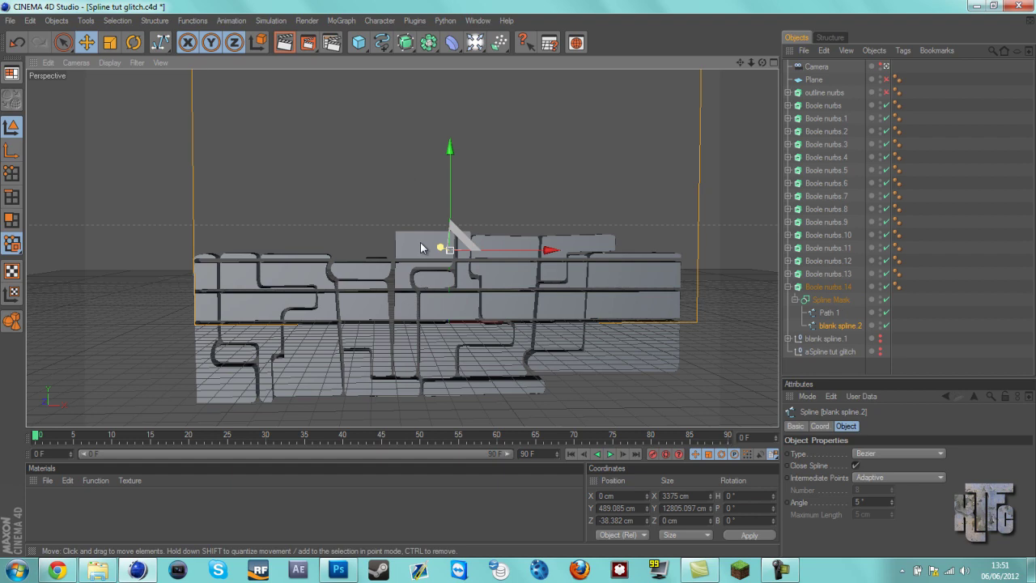
drag(451, 154, 519, 421)
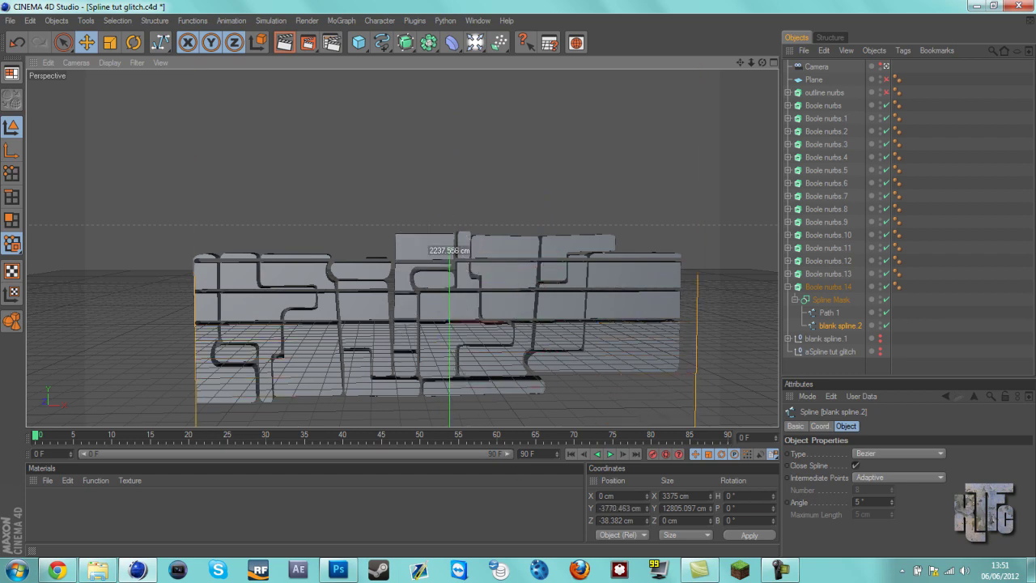
Settle blank spline.2's points at about Y −1752 cm, then switch to the reference video
drag(516, 348, 521, 286)
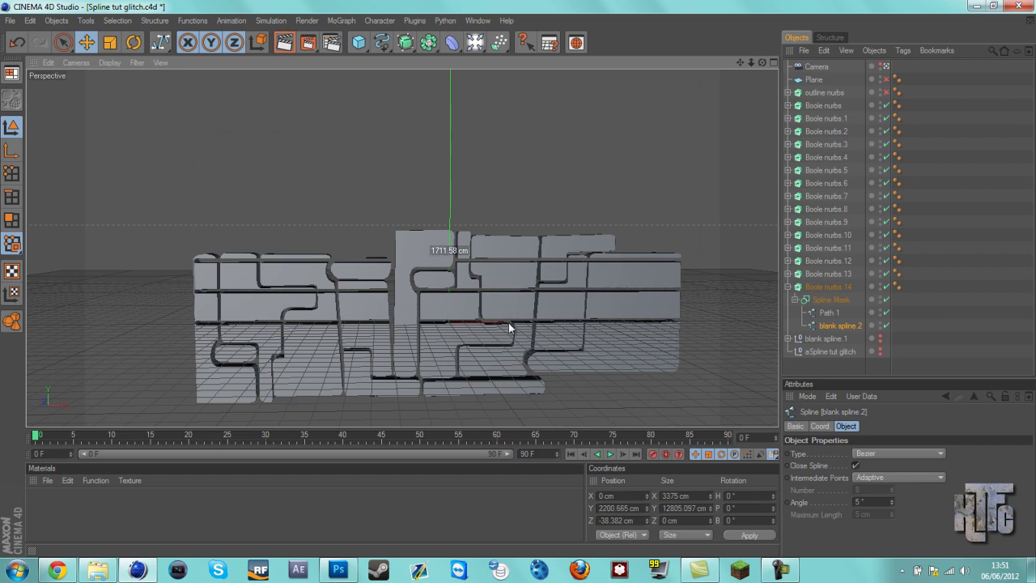
drag(508, 322, 518, 278)
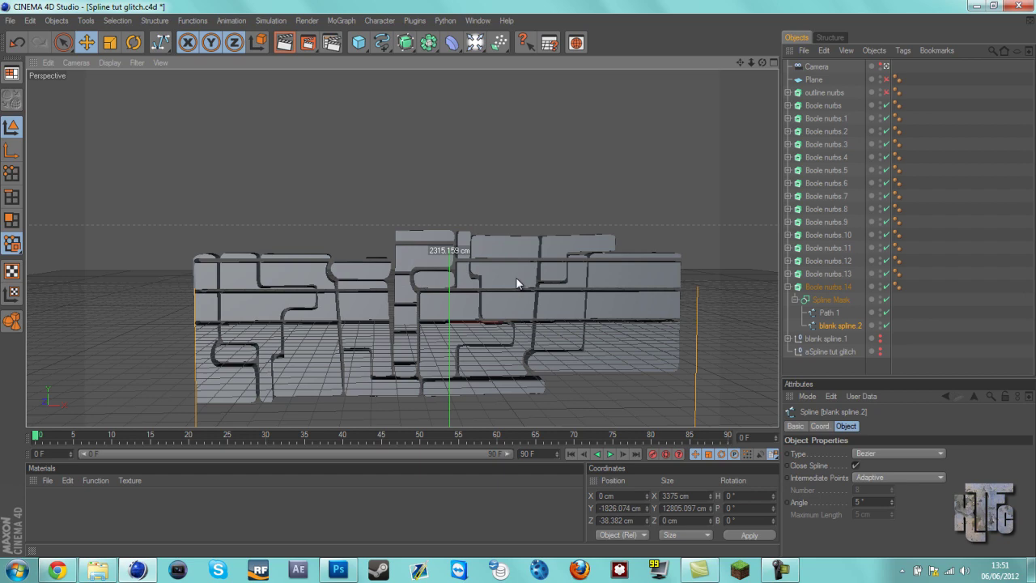
drag(519, 283, 520, 273)
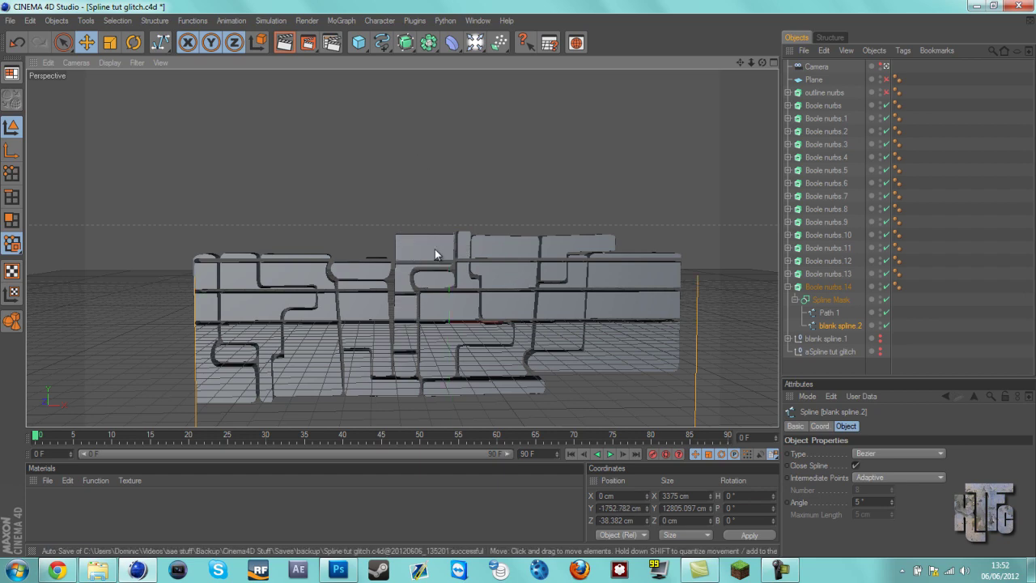
click(57, 570)
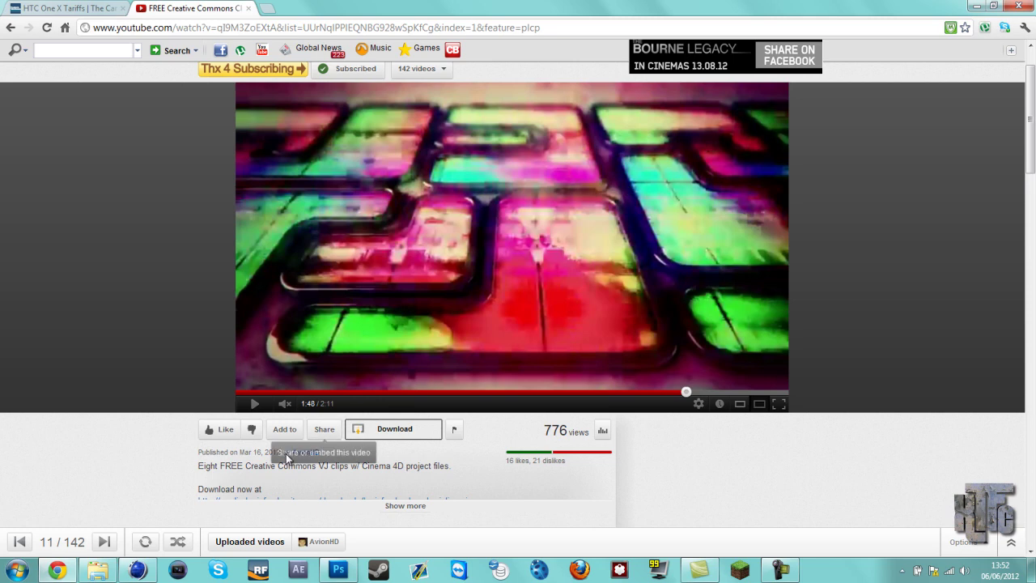
Return from the YouTube reference clip to the Cinema 4D project
mouse_move(146, 571)
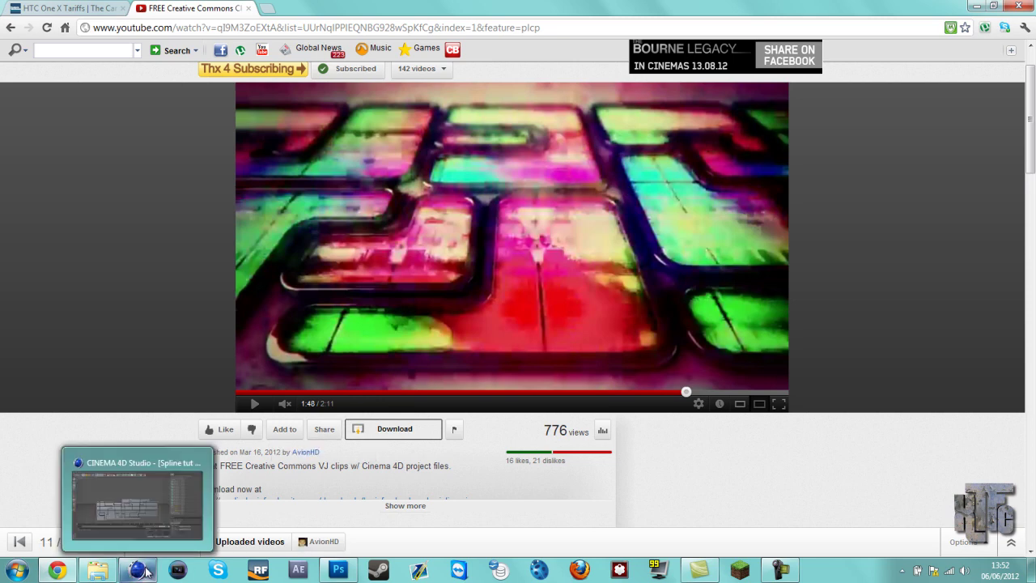
click(150, 488)
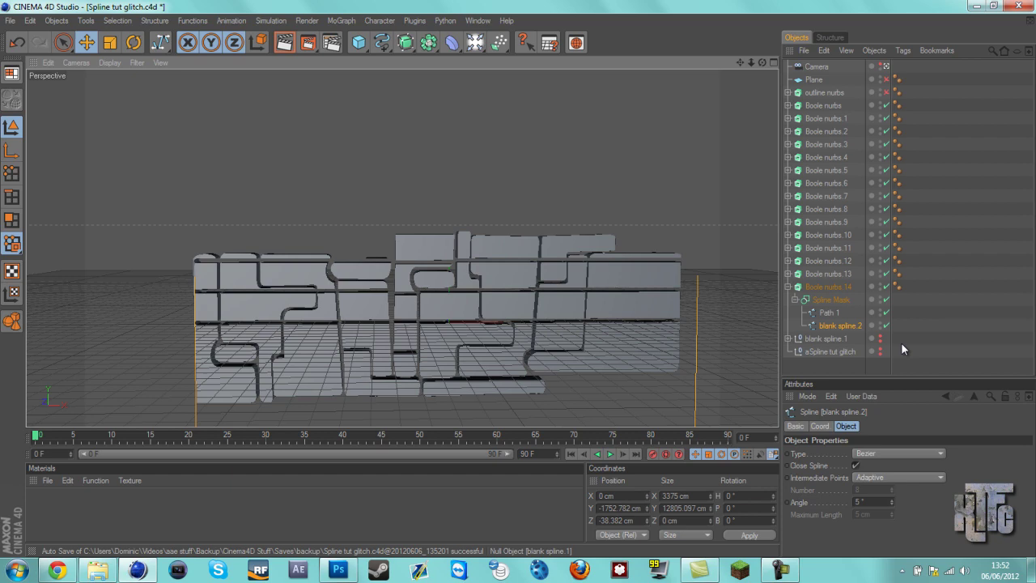
Switch on the outline Sweep NURBS and the backdrop Plane
click(849, 365)
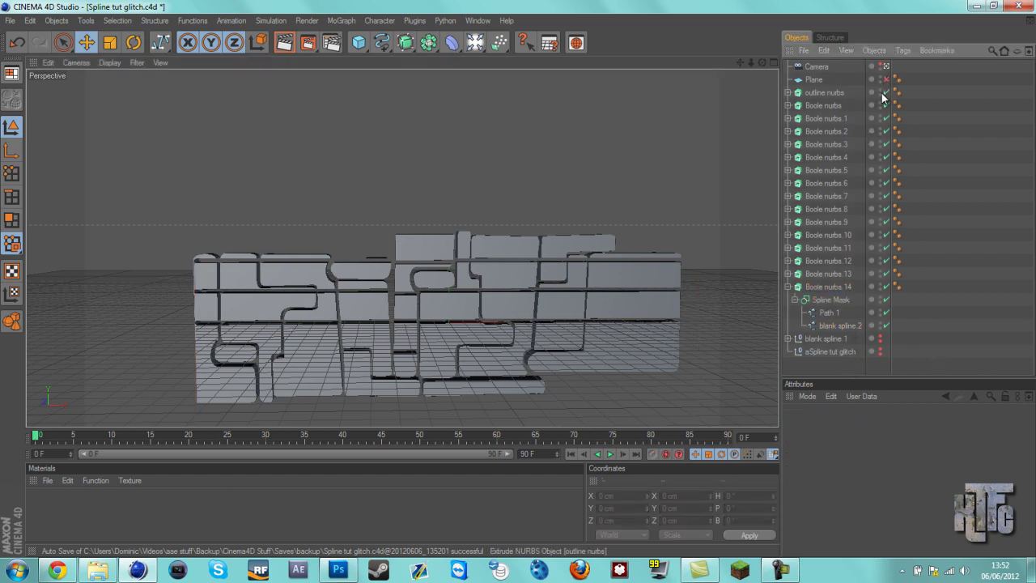
click(788, 92)
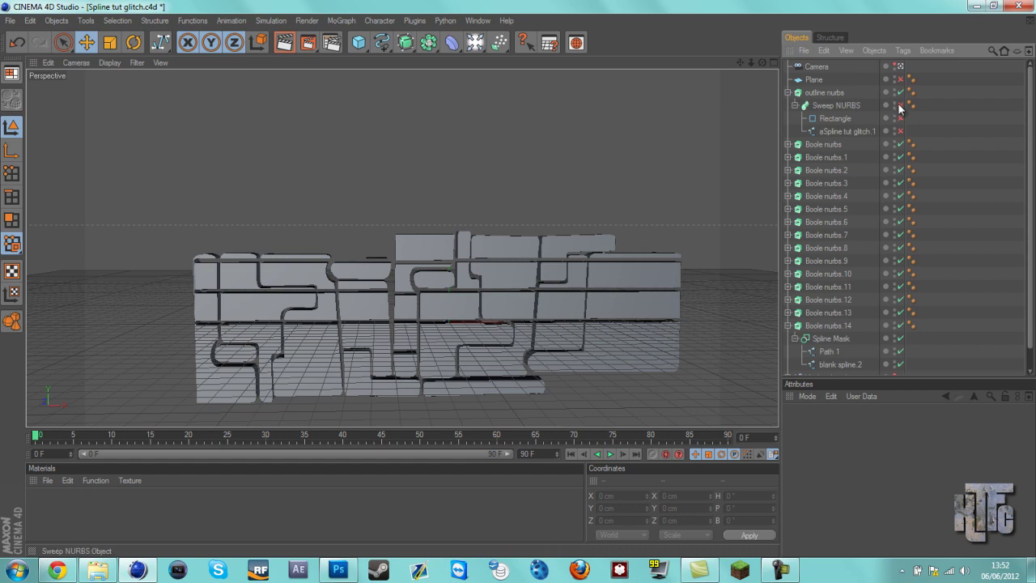
click(899, 105)
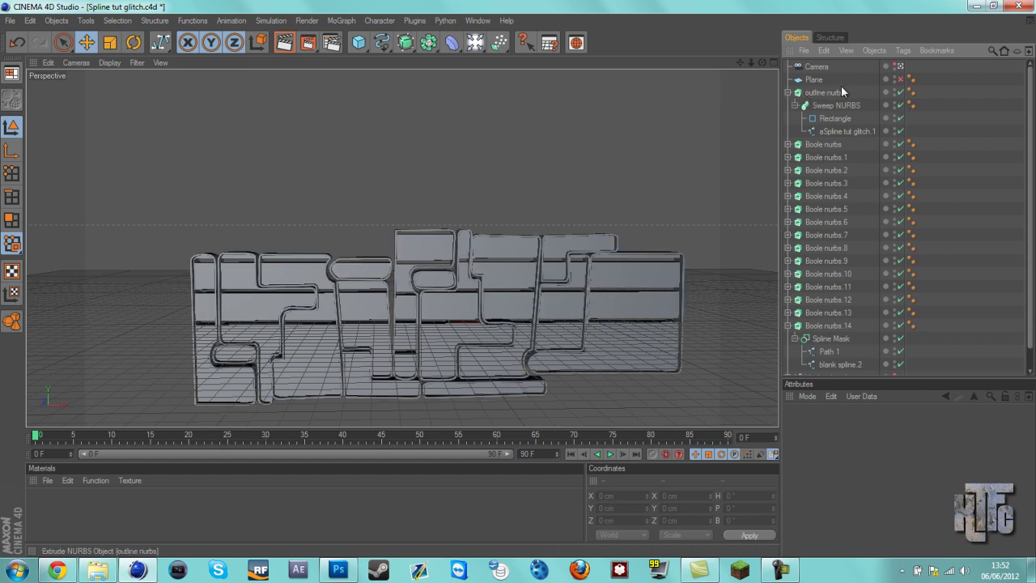
click(901, 79)
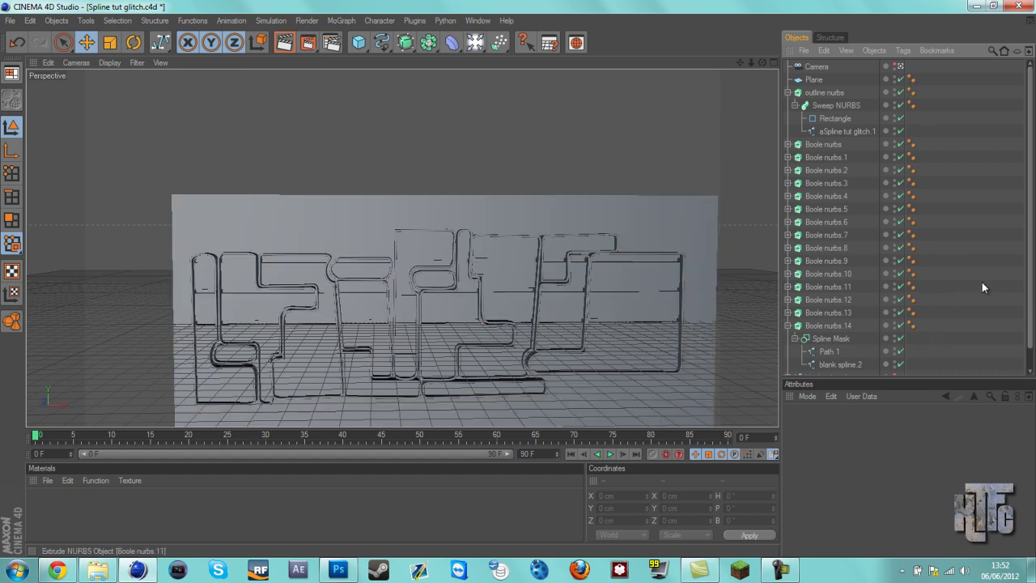
Collapse Boole nurbs.14 and outline nurbs, then reframe the view looking down onto the letters
scroll(1030, 287, down, 2)
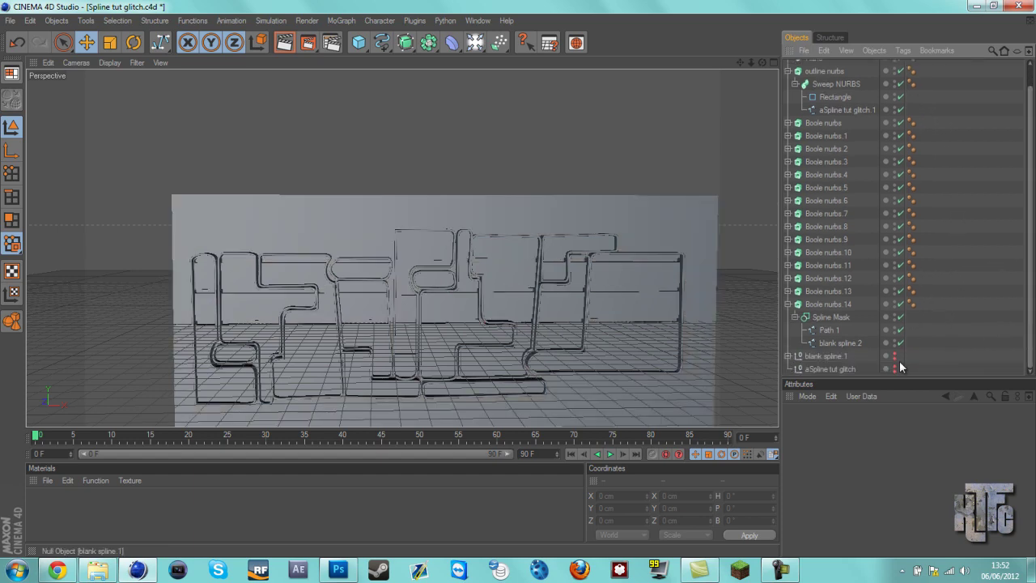
click(789, 308)
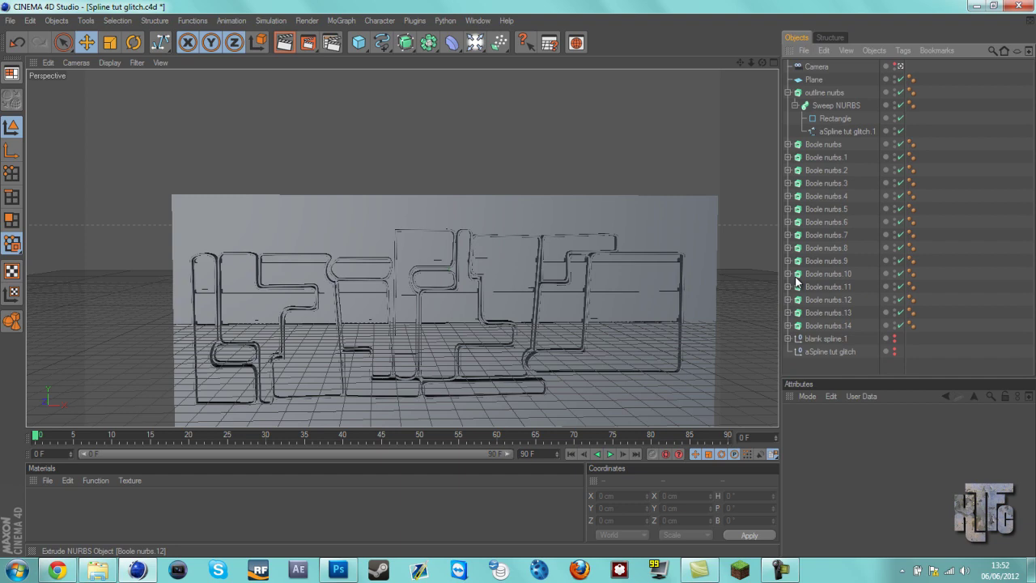
click(788, 92)
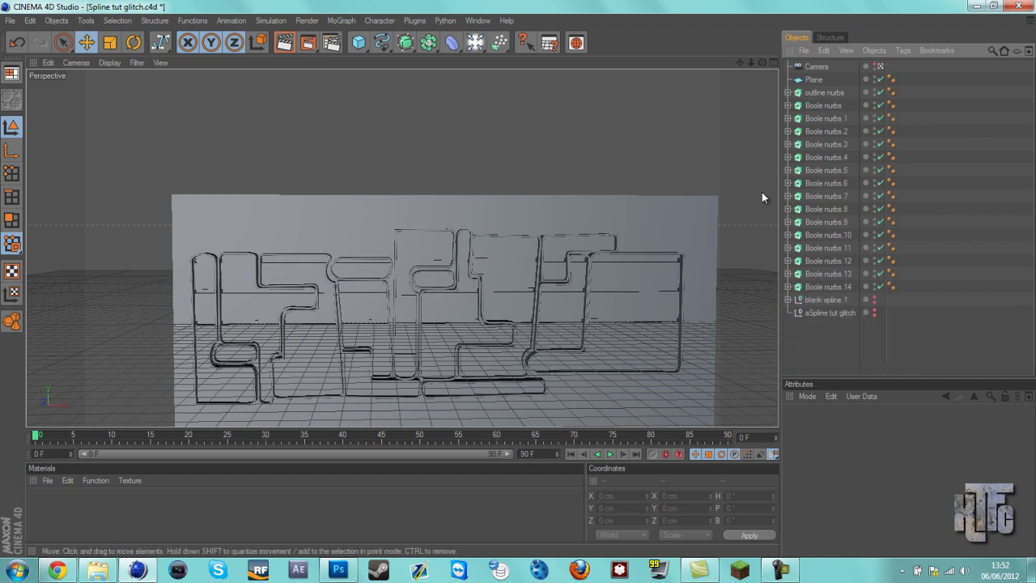
alt+drag(535, 319, 515, 258)
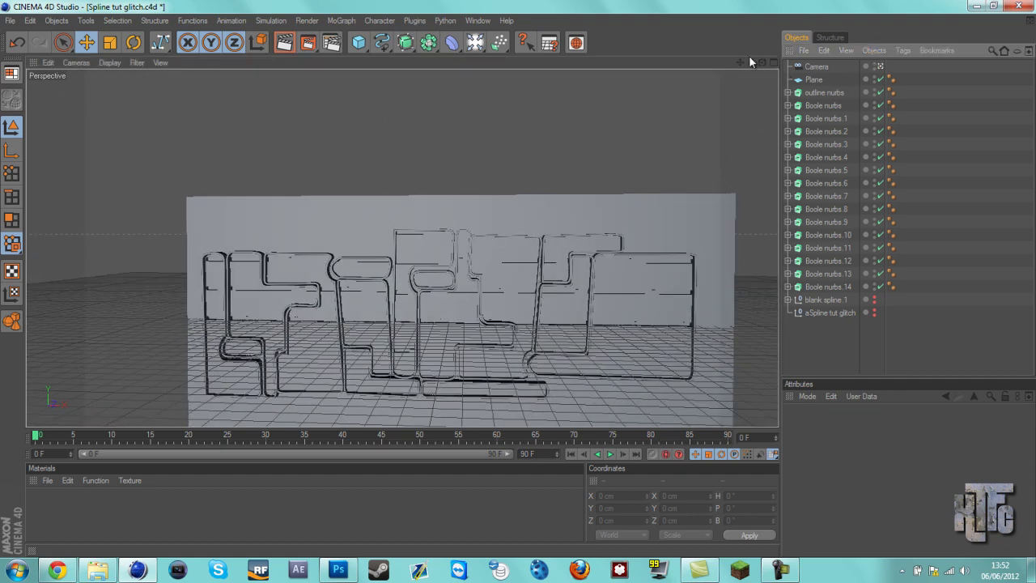
scroll(602, 268, up, 2)
scroll(510, 284, up, 4)
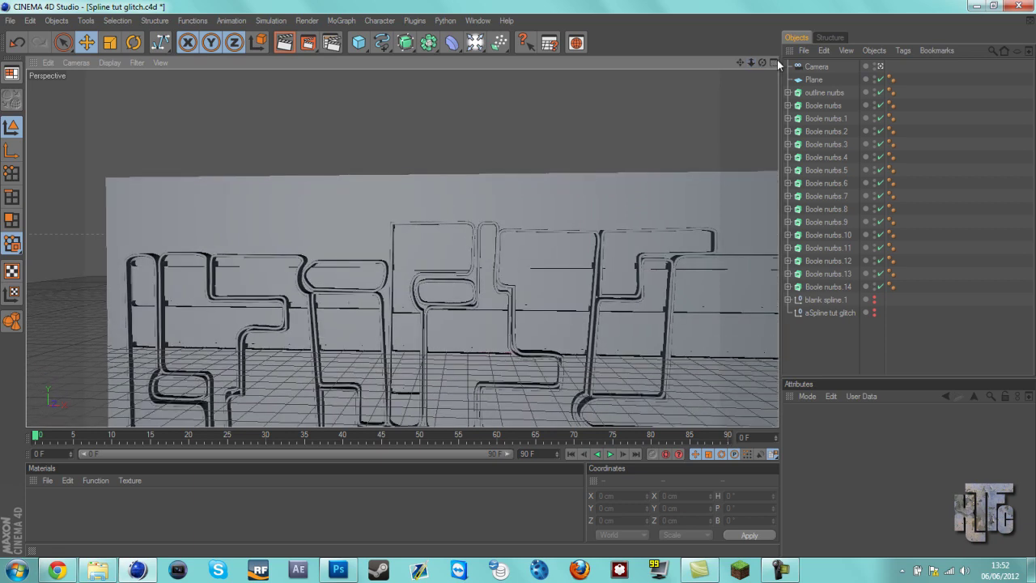
scroll(511, 282, down, 3)
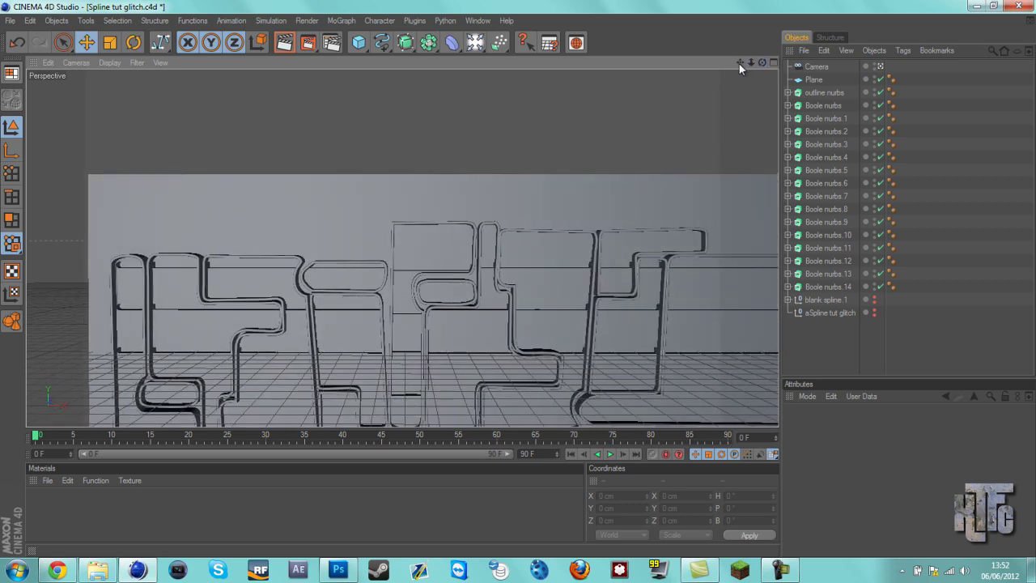
drag(739, 64, 526, 265)
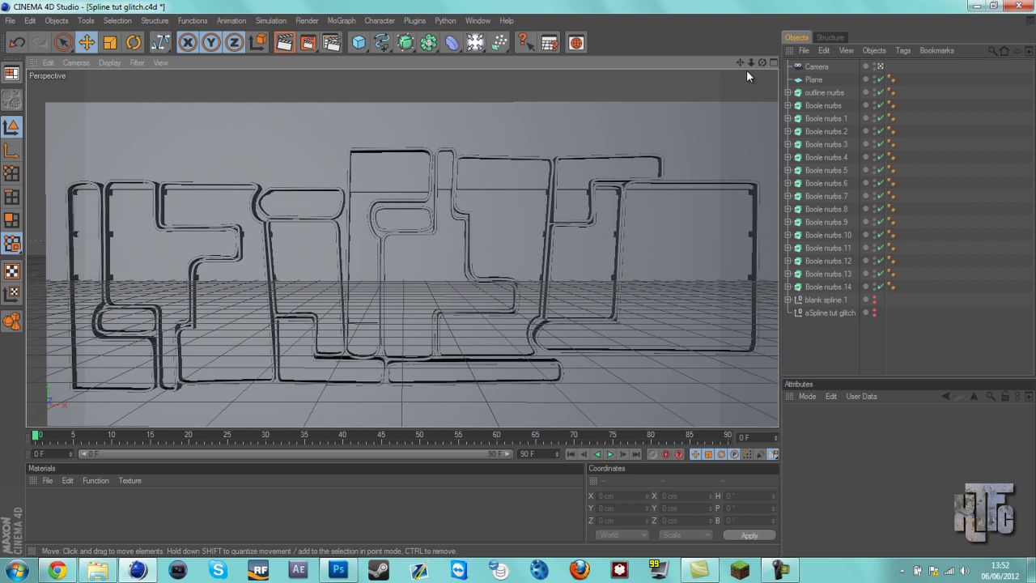
Advance a few frames and render a preview of the active view
click(611, 455)
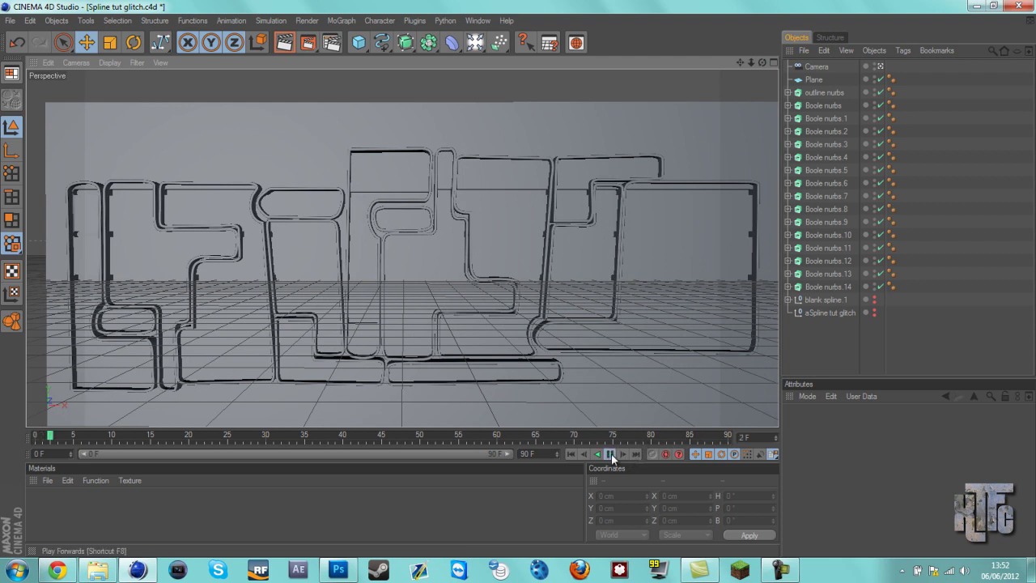
click(286, 44)
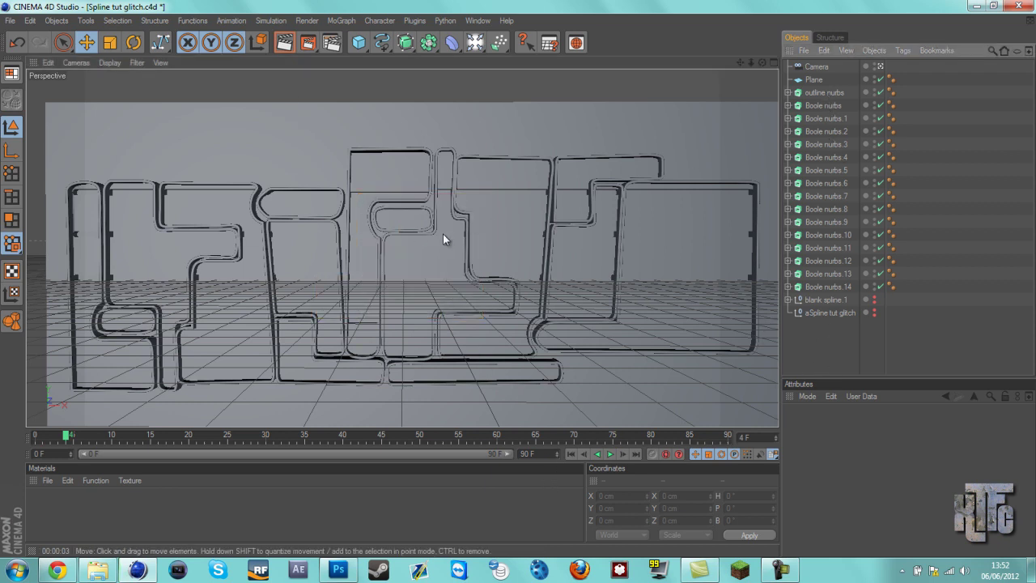
click(504, 222)
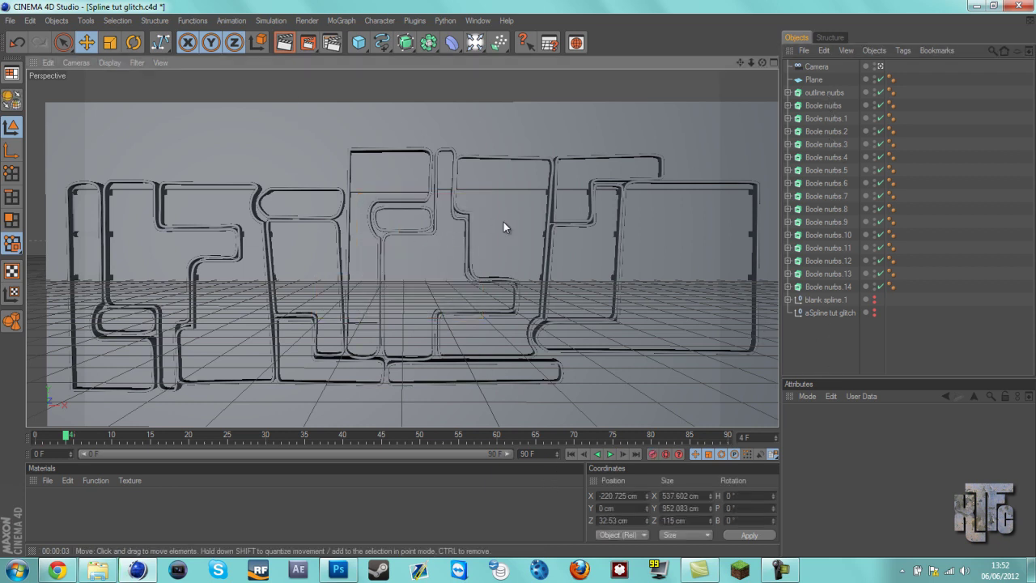
click(438, 255)
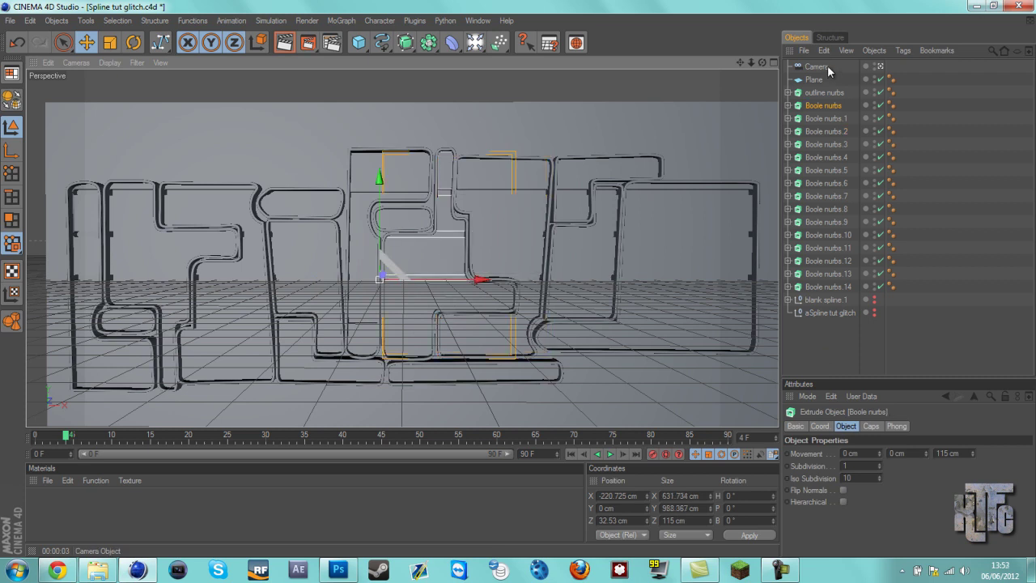
Hide the backdrop Plane and re-render the outlined letters against black
click(881, 80)
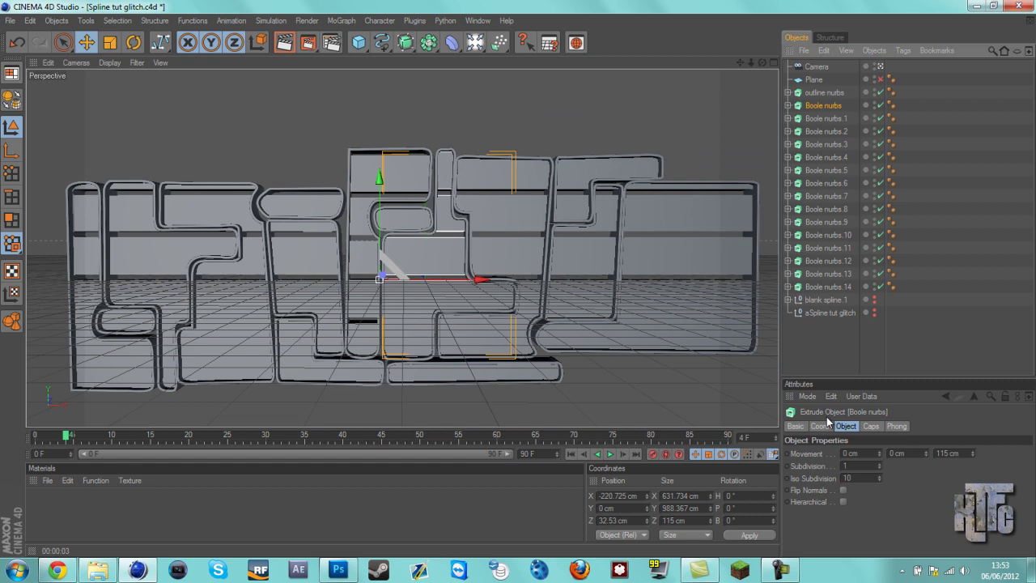
click(823, 371)
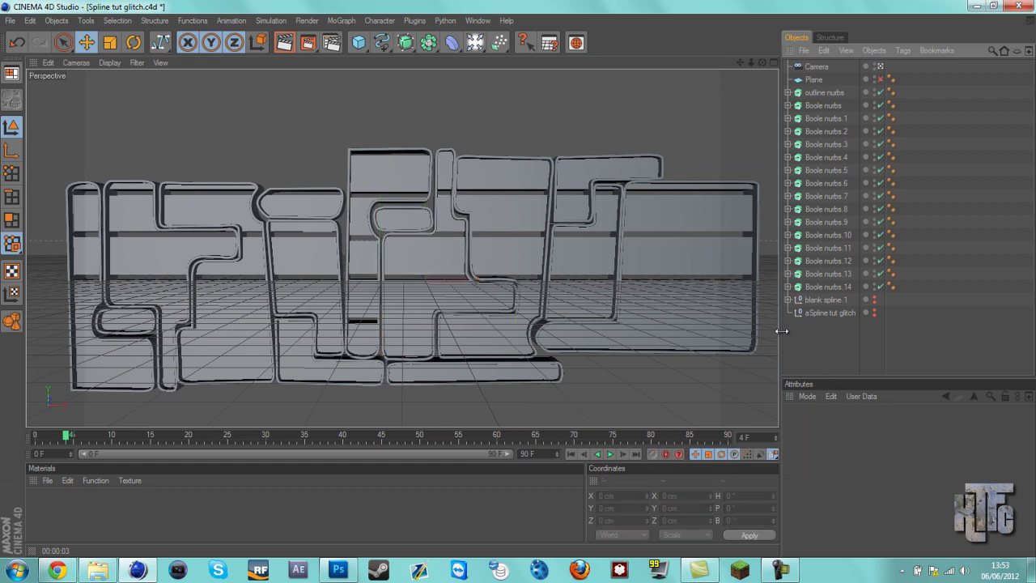
click(282, 44)
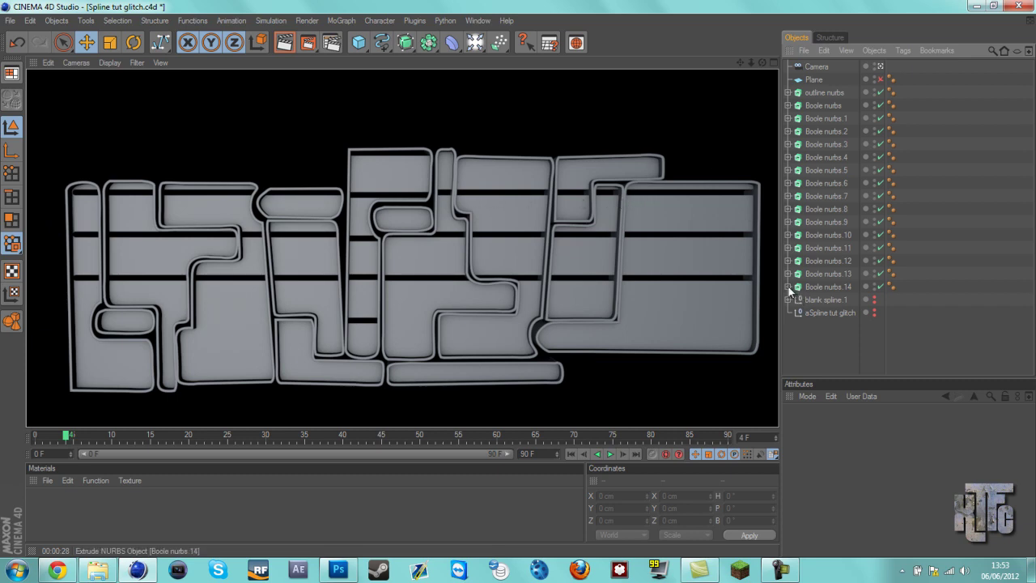
Rewind to frame 0 and expand Boole nurbs and Boole nurbs.1 to inspect their blank spline.2
drag(68, 437, 6, 435)
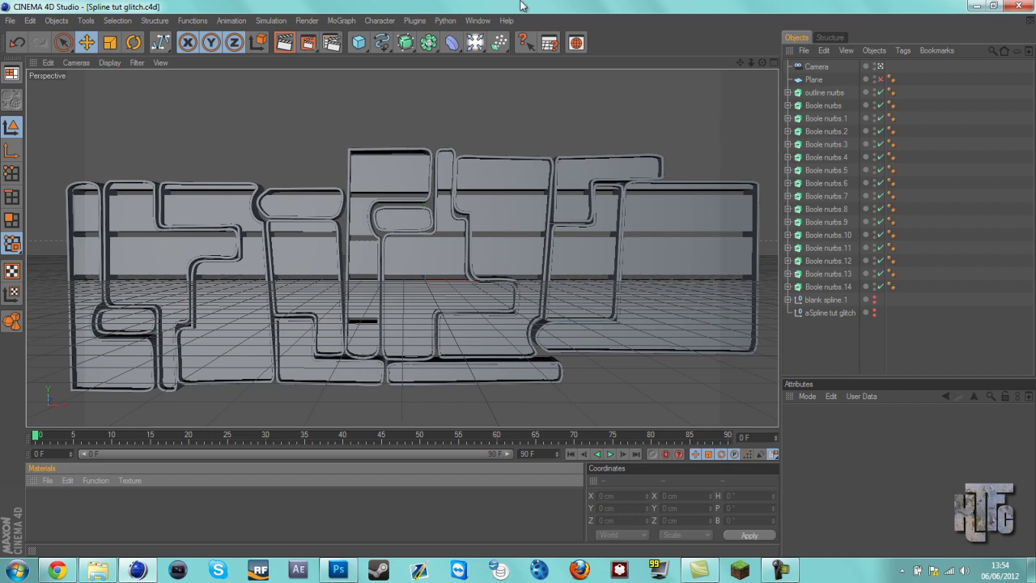
click(788, 106)
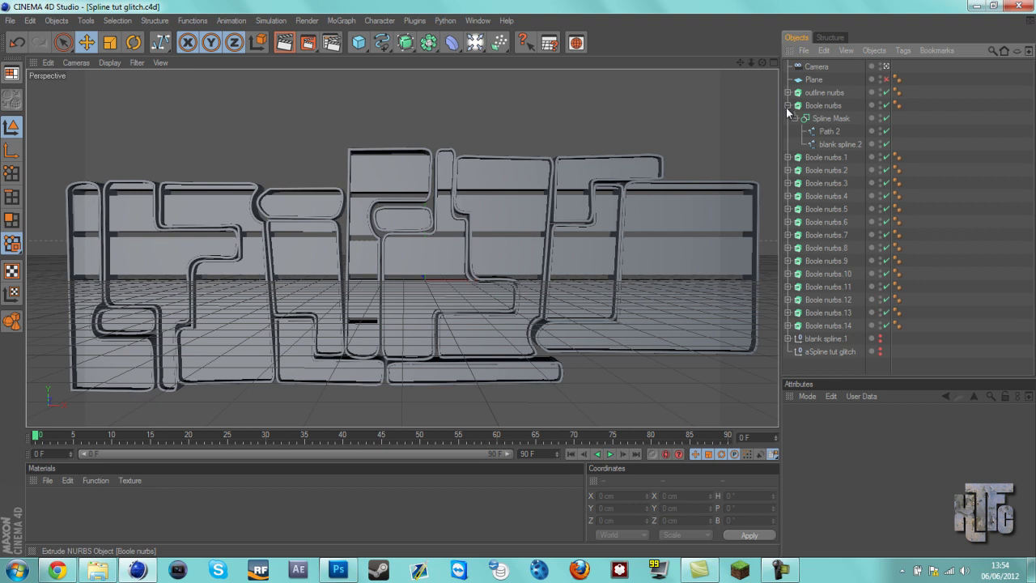
click(828, 143)
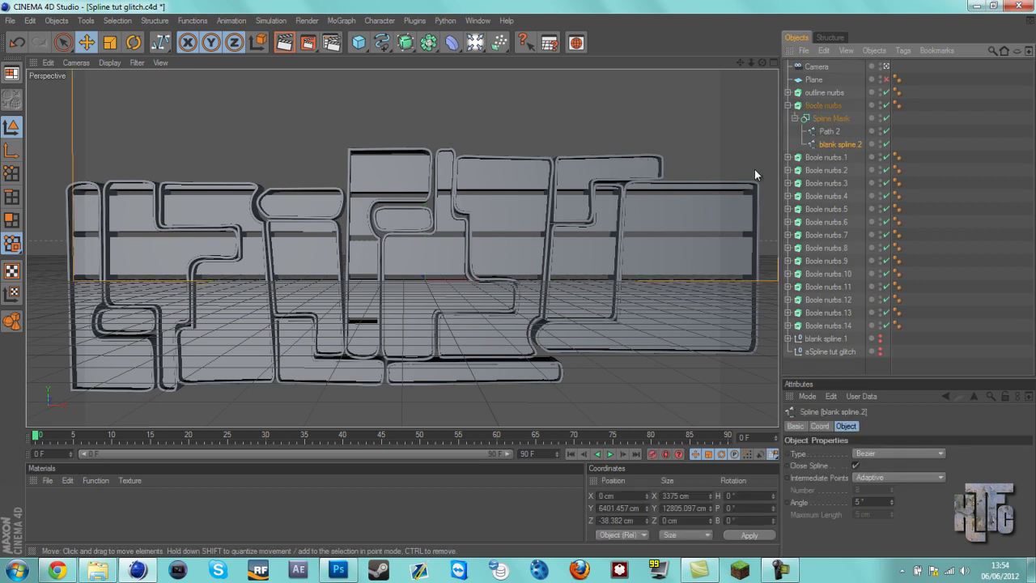
click(788, 157)
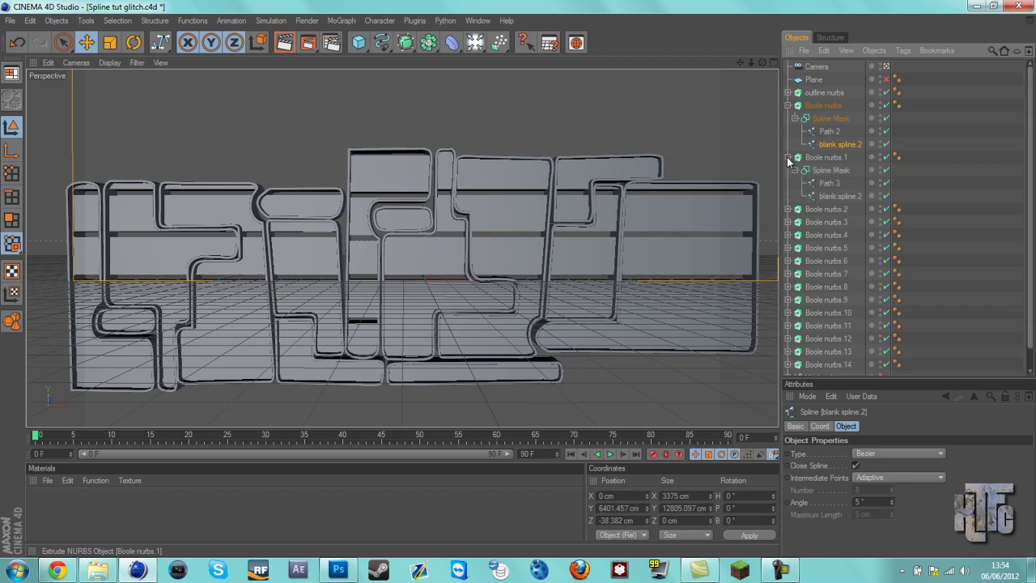
click(813, 196)
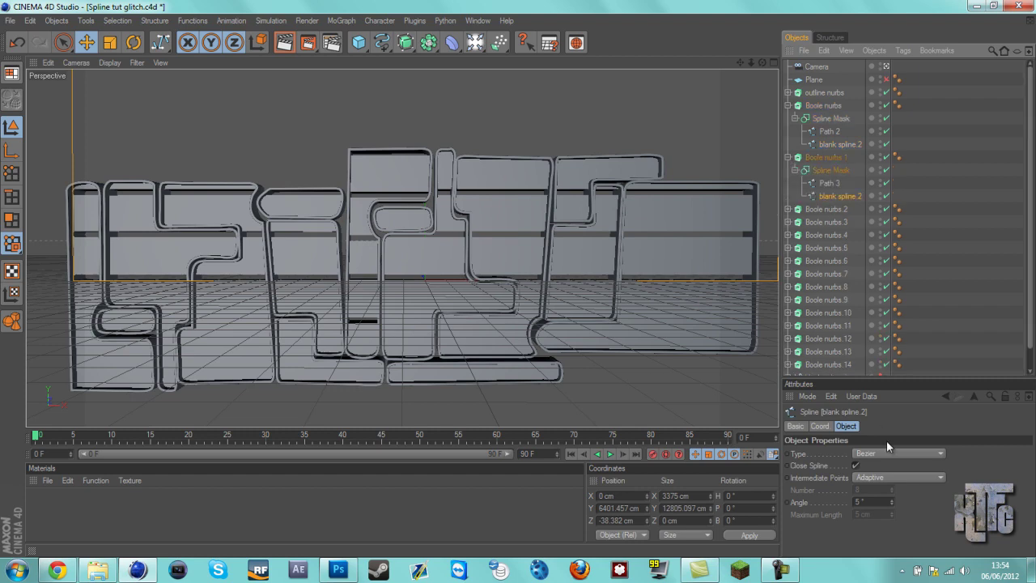
Expand Boole nurbs.2 and rearrange the layout to give the object list more room
click(789, 396)
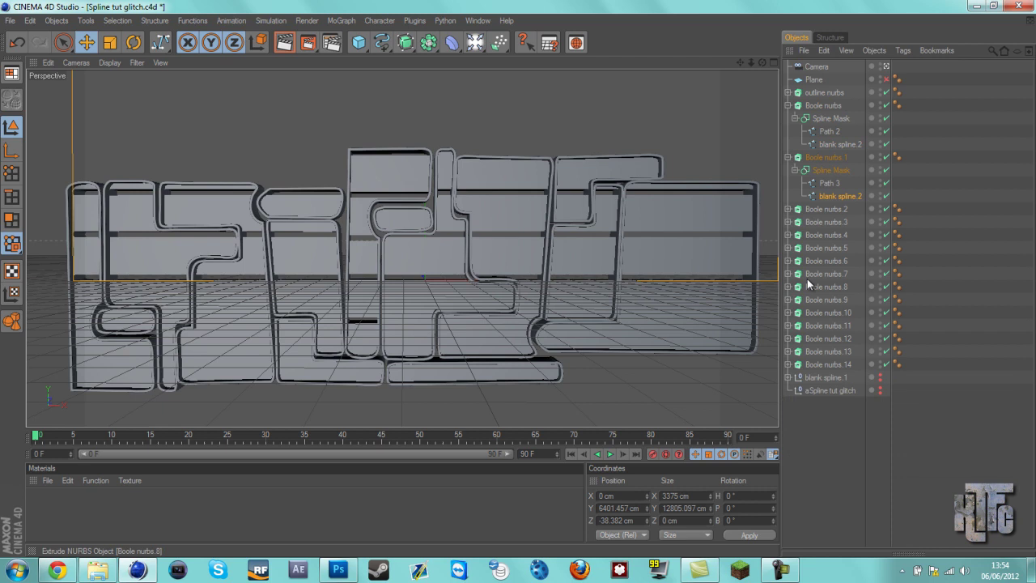
click(788, 209)
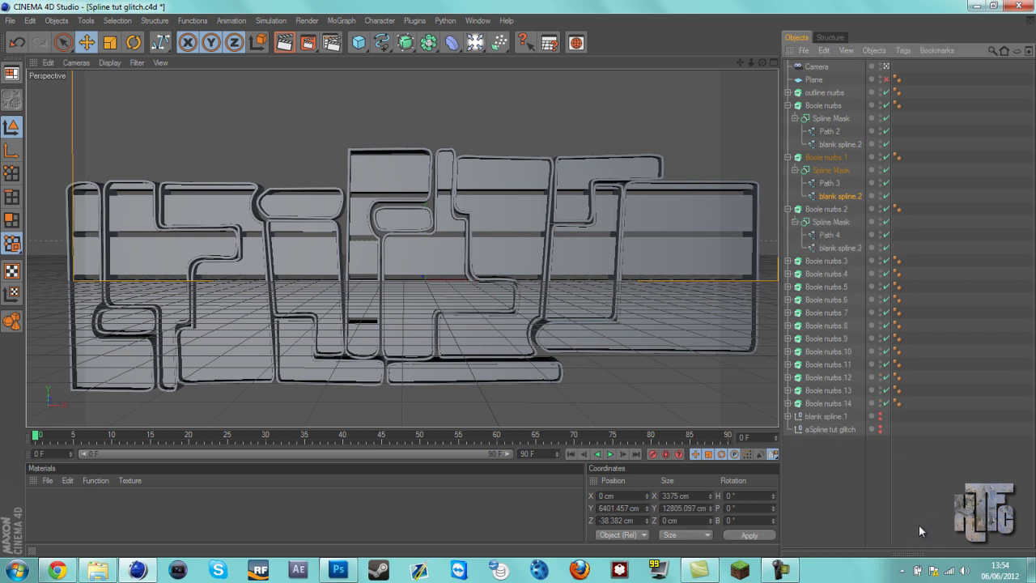
click(917, 551)
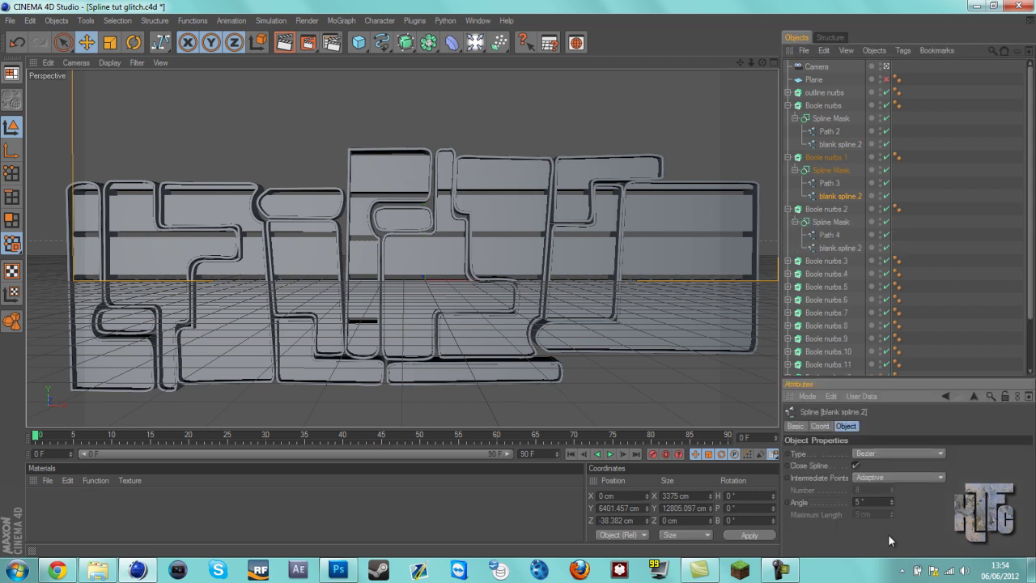
click(789, 396)
drag(31, 481, 41, 504)
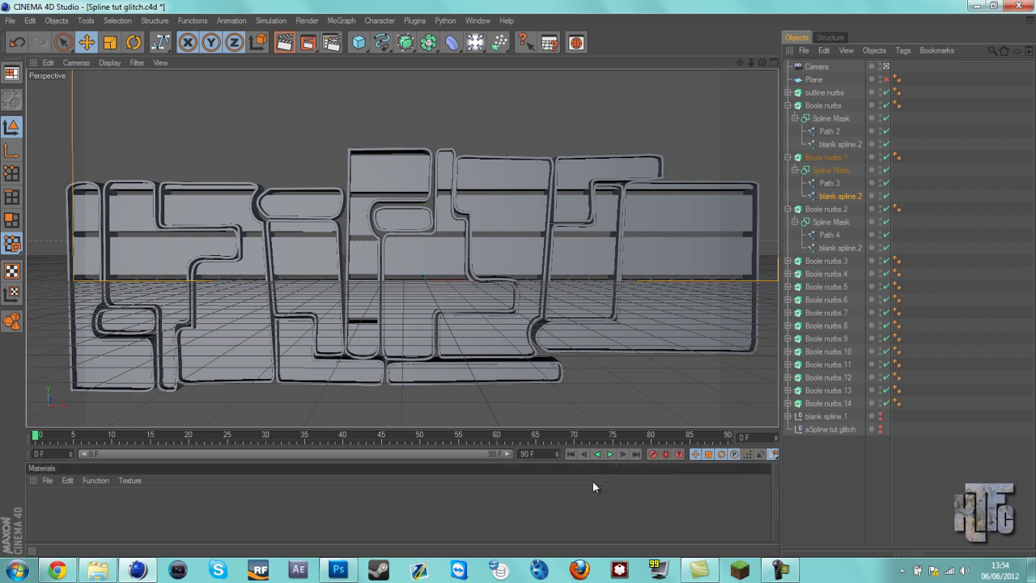
mouse_move(779, 494)
mouse_down()
mouse_move(776, 441)
mouse_move(773, 453)
mouse_up()
drag(32, 481, 29, 480)
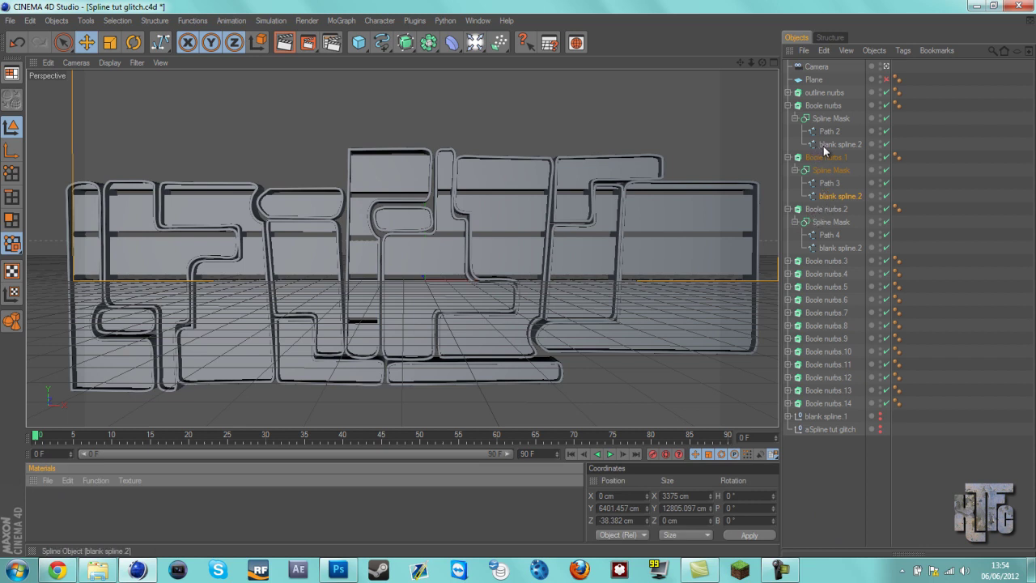
Expand the Boole nurbs.3 through Boole nurbs.8 groups
click(788, 260)
click(788, 313)
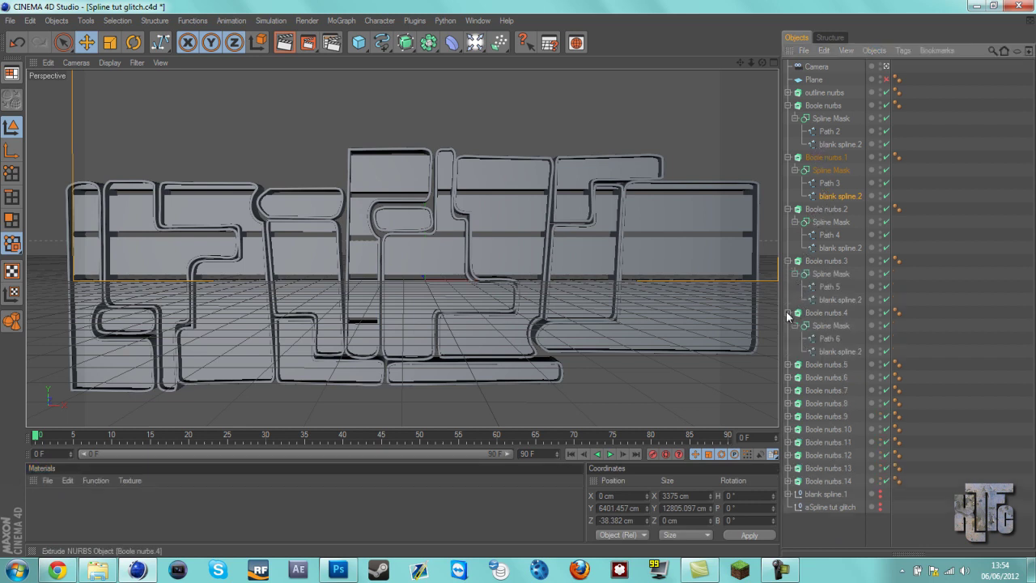
click(788, 364)
click(789, 416)
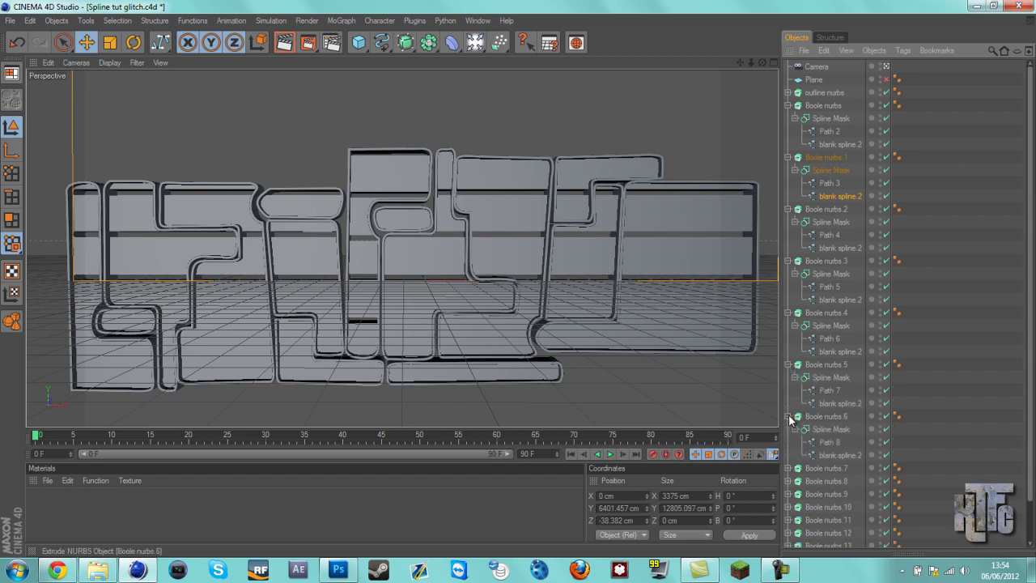
click(788, 468)
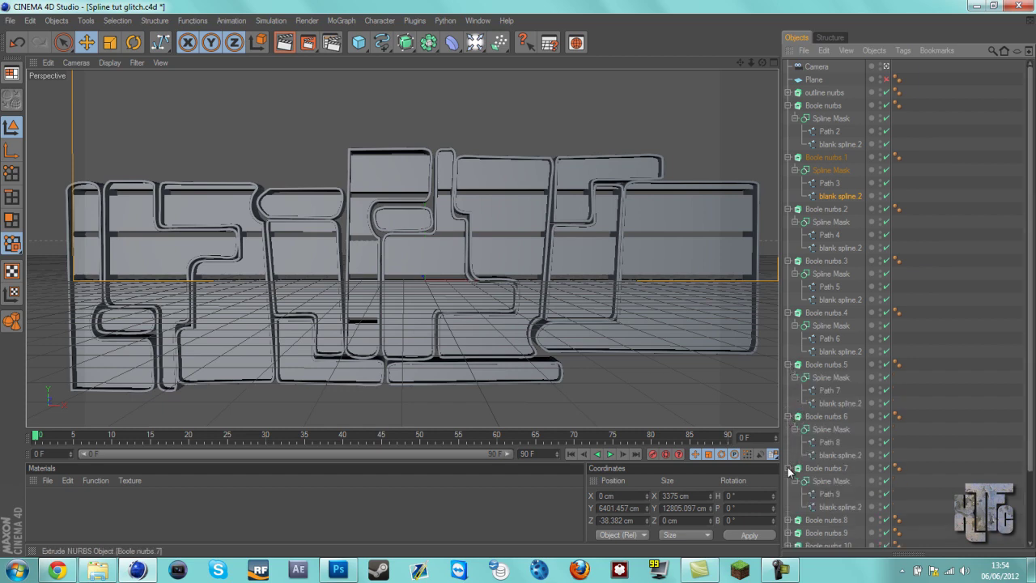
click(794, 509)
click(788, 520)
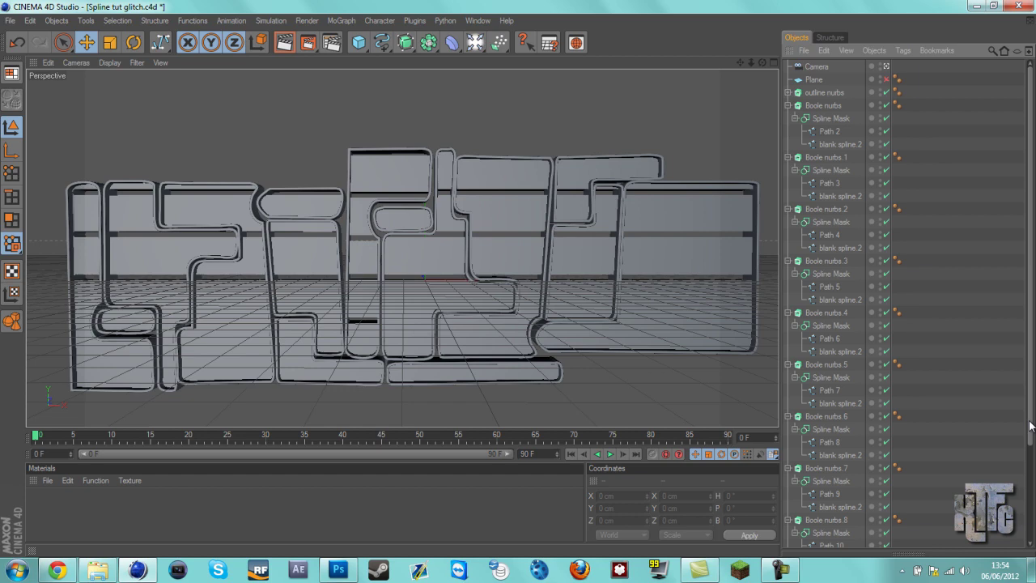
scroll(1032, 450, down, 2)
scroll(1032, 450, down, 5)
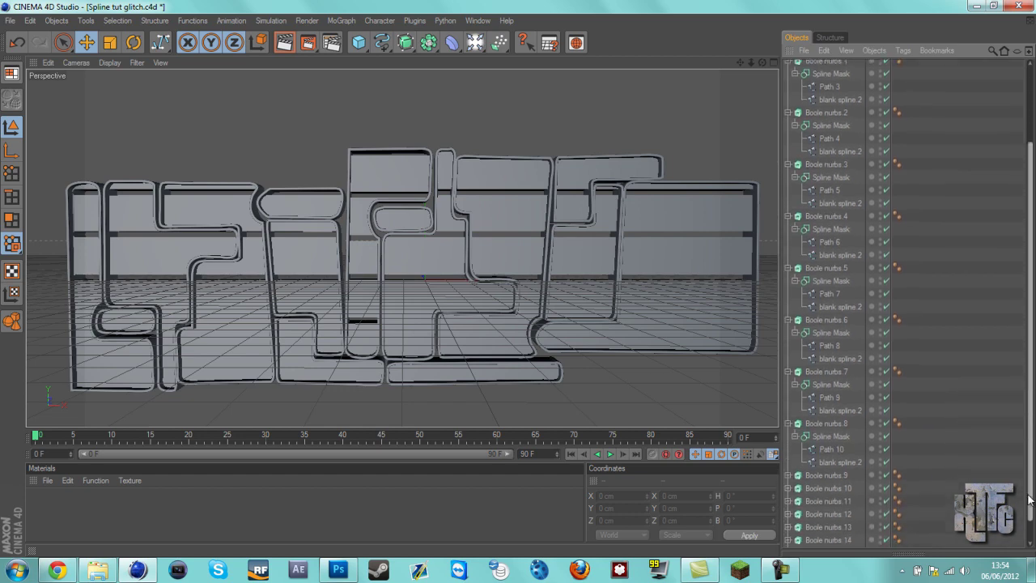
Expand Boole nurbs.9 through Boole nurbs.14 and select Boole nurbs.14's blank spline.2
click(789, 451)
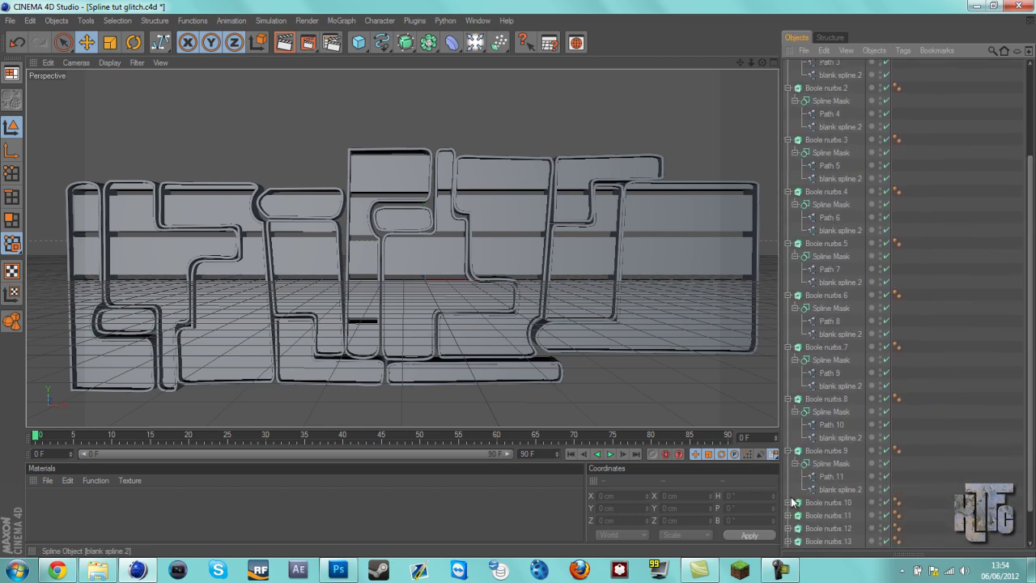
click(788, 502)
scroll(788, 502, down, 4)
click(788, 476)
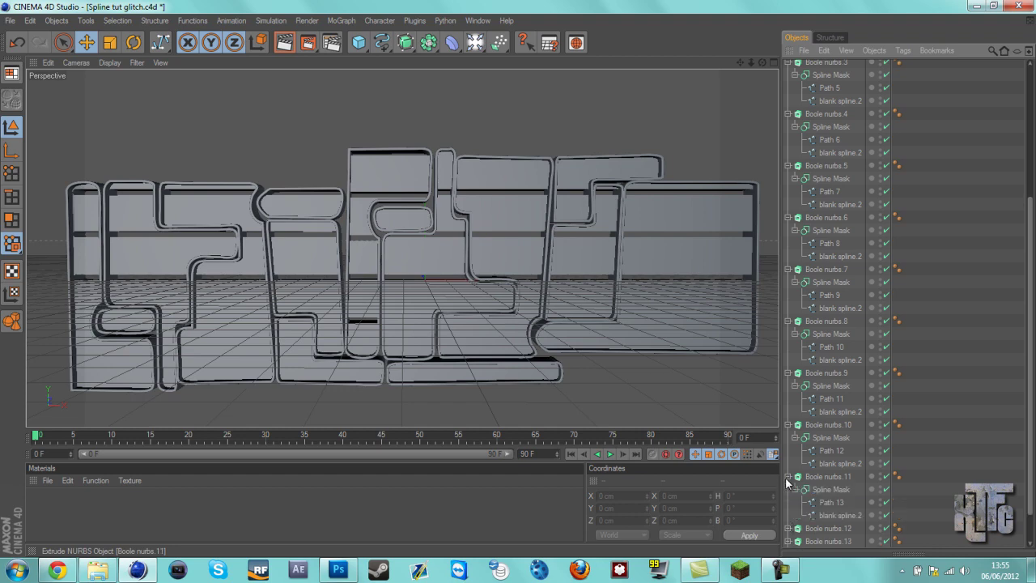
click(789, 528)
scroll(785, 518, down, 4)
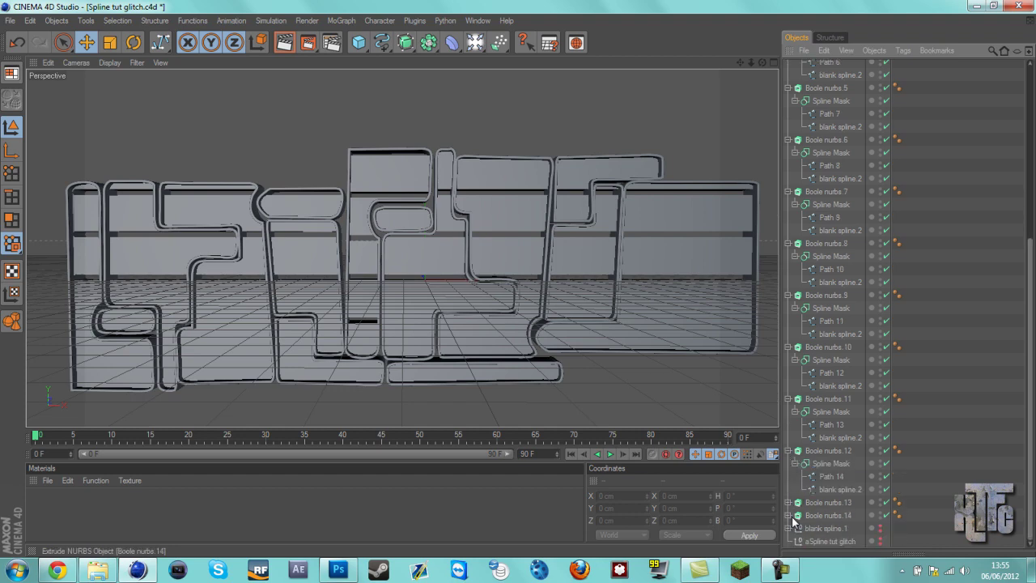
click(789, 515)
scroll(787, 518, down, 2)
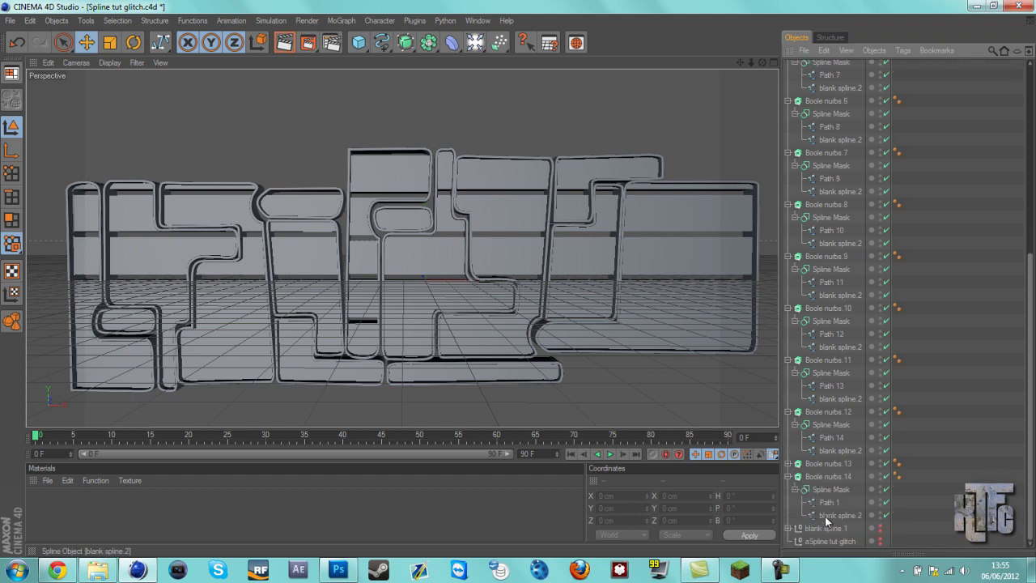
click(825, 516)
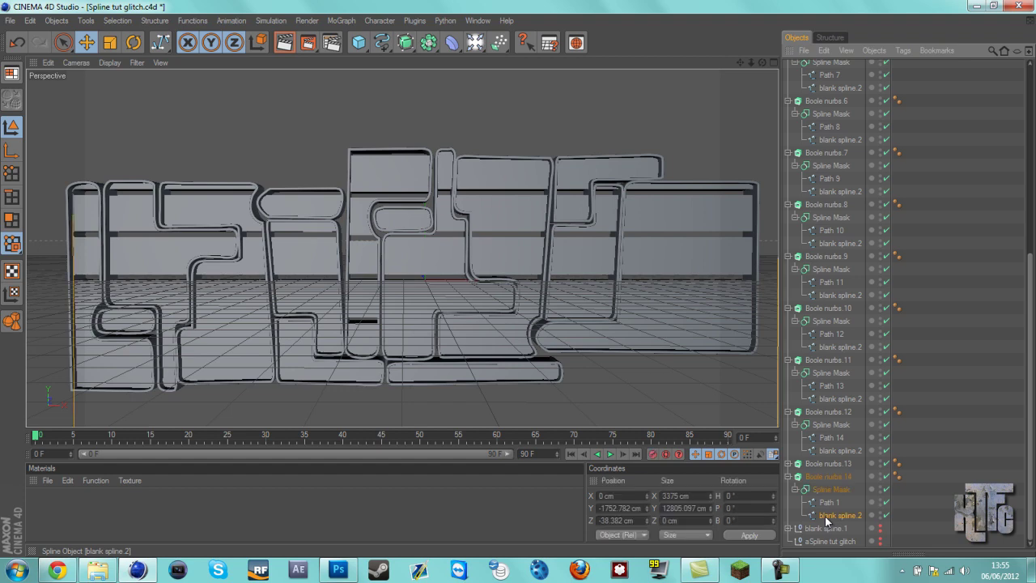
Zoom out, expand Boole nurbs 13 and select its blank spline.2
drag(749, 63, 542, 284)
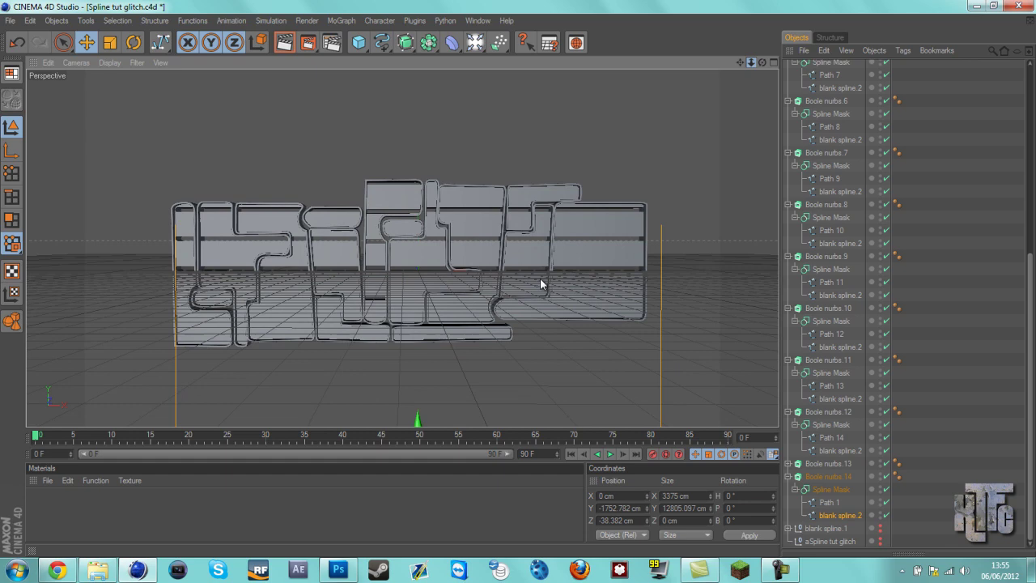
scroll(521, 279, up, 3)
click(855, 450)
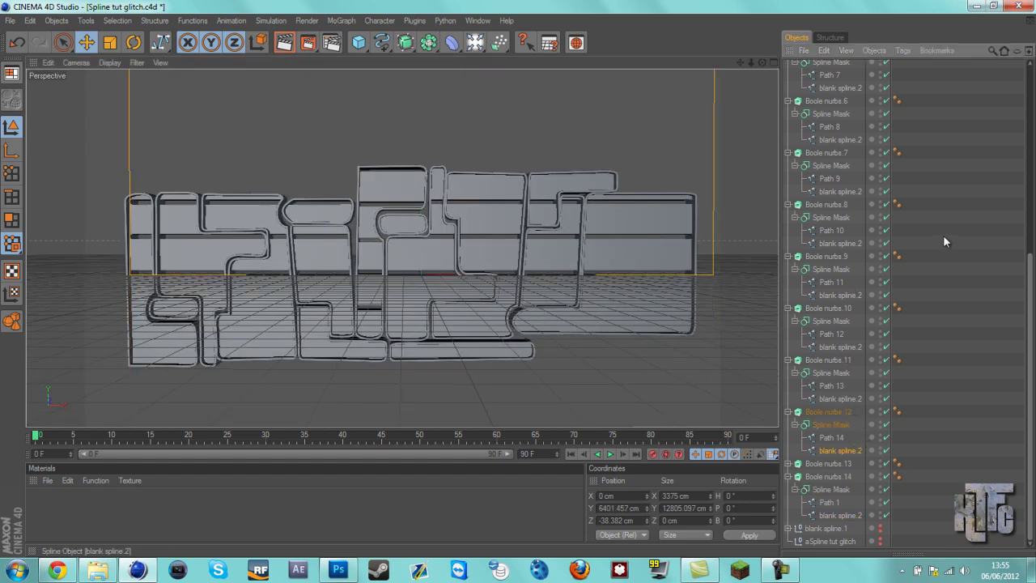
scroll(1033, 326, up, 5)
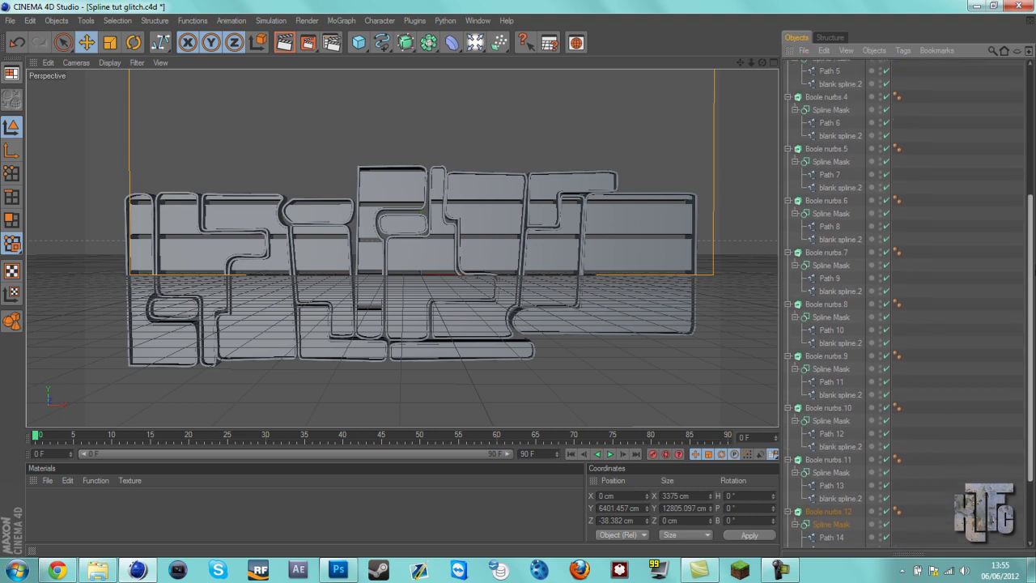
drag(1028, 362, 1031, 371)
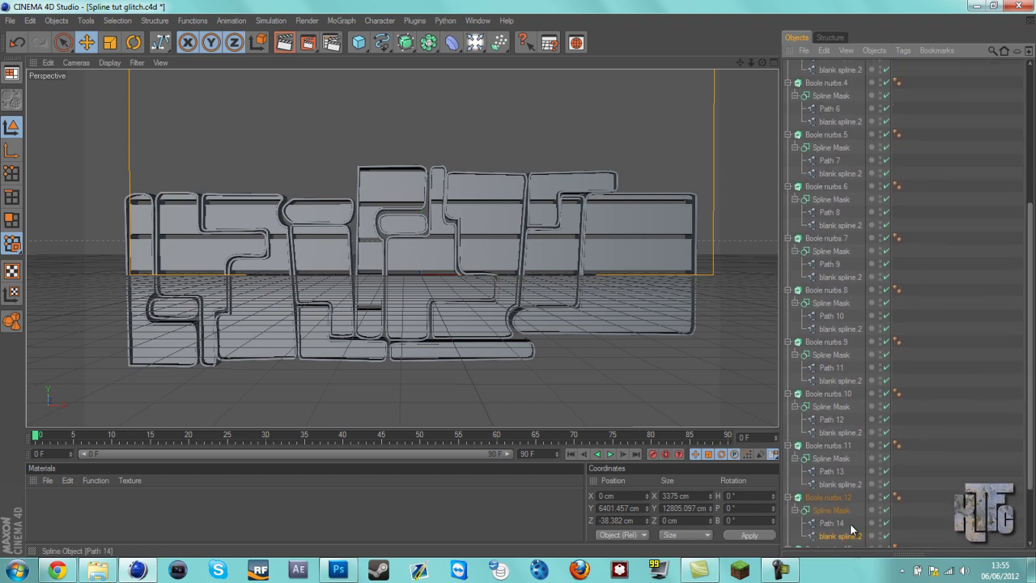
scroll(1031, 404, down, 2)
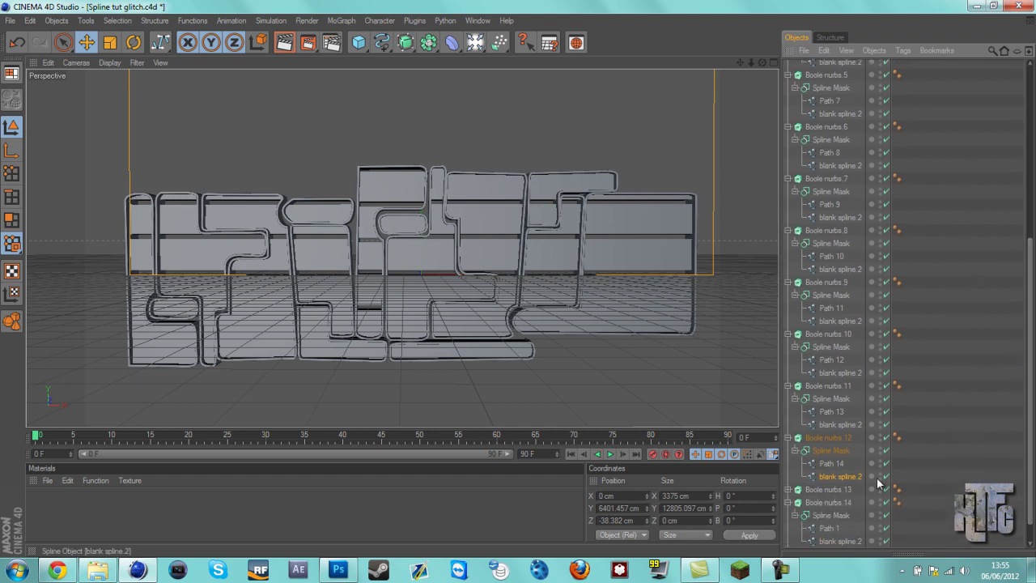
click(795, 491)
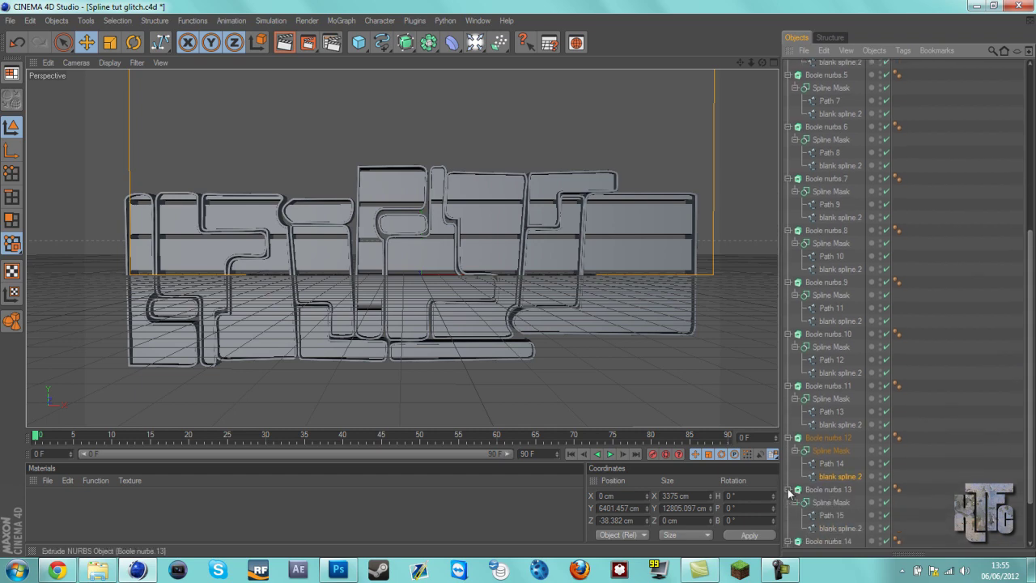
click(834, 529)
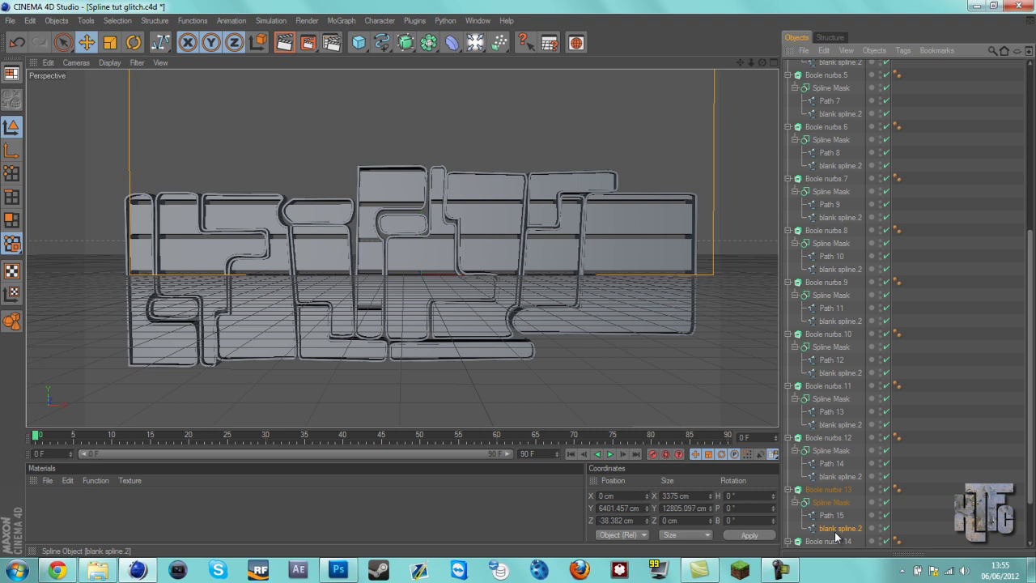
click(834, 414)
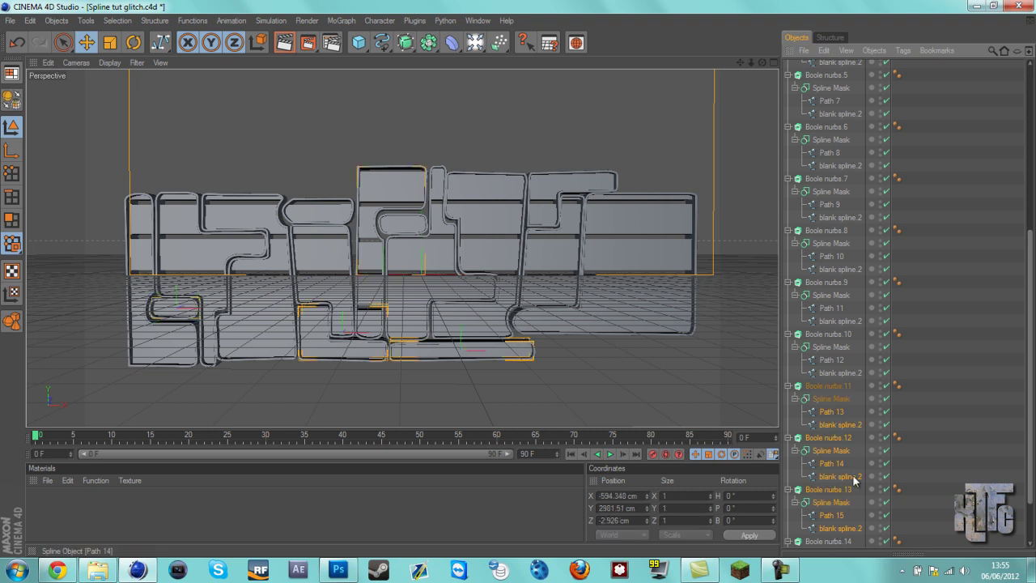
click(841, 528)
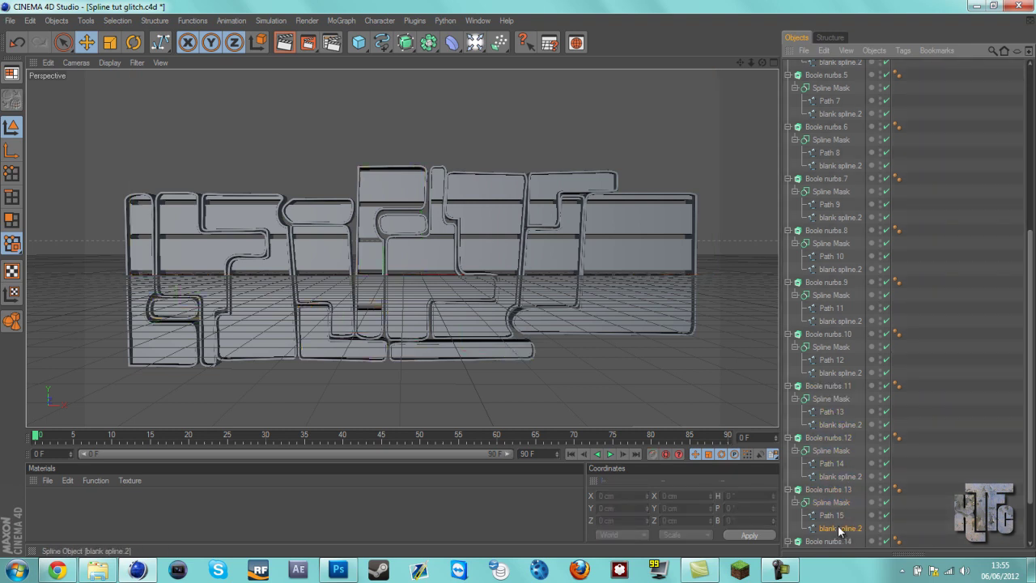
ctrl+click(804, 501)
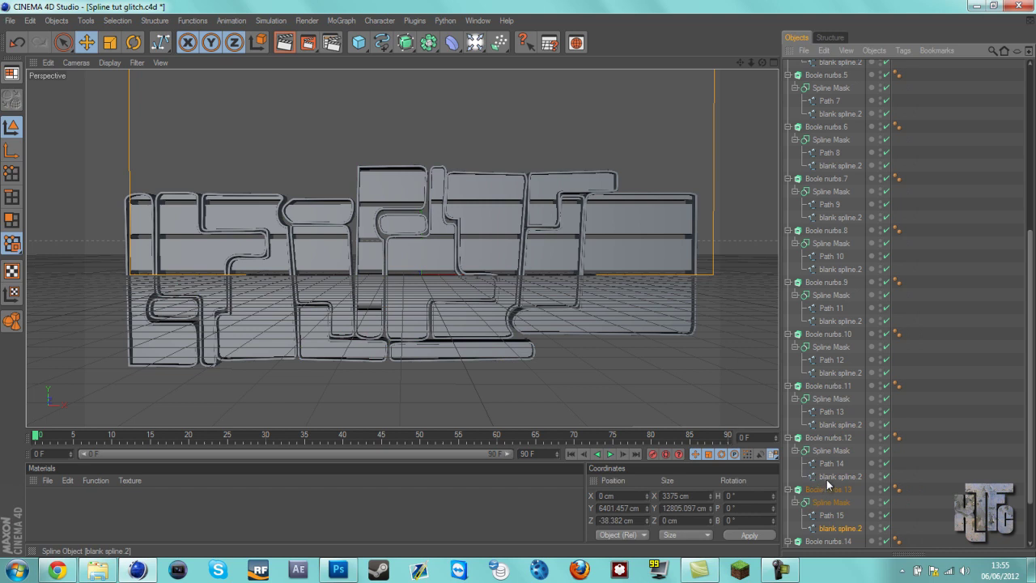
Add the blank spline.2 of Boole nurbs 12 up through the first Boole nurbs to the selection
ctrl+click(829, 479)
ctrl+click(834, 424)
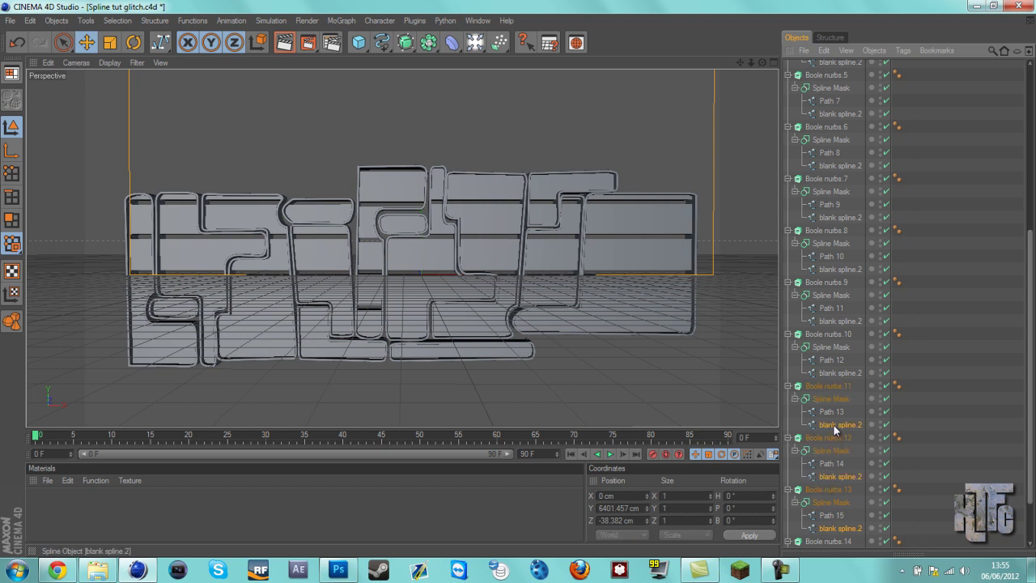
ctrl+click(832, 398)
ctrl+click(827, 385)
ctrl+click(835, 267)
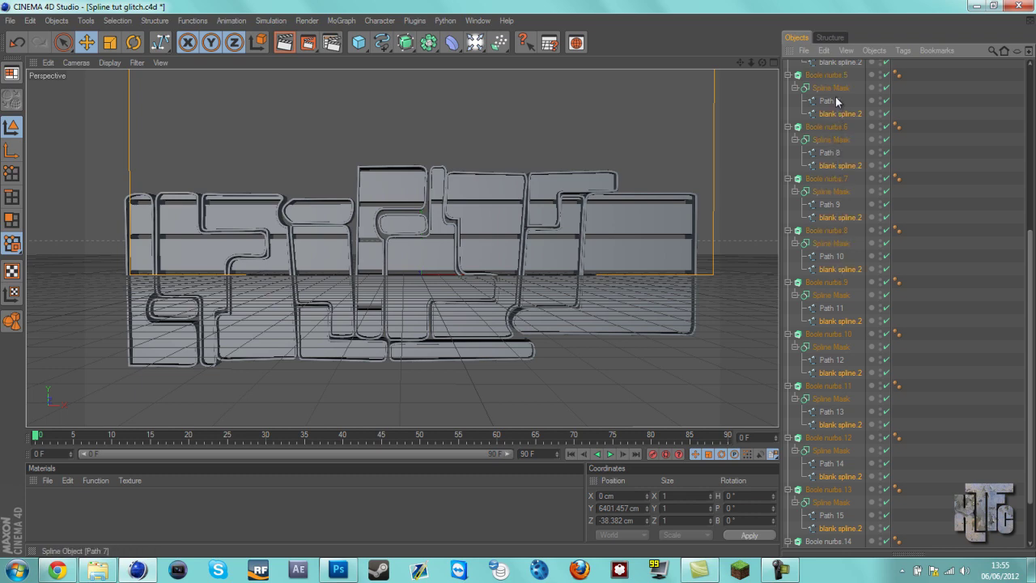
ctrl+click(837, 61)
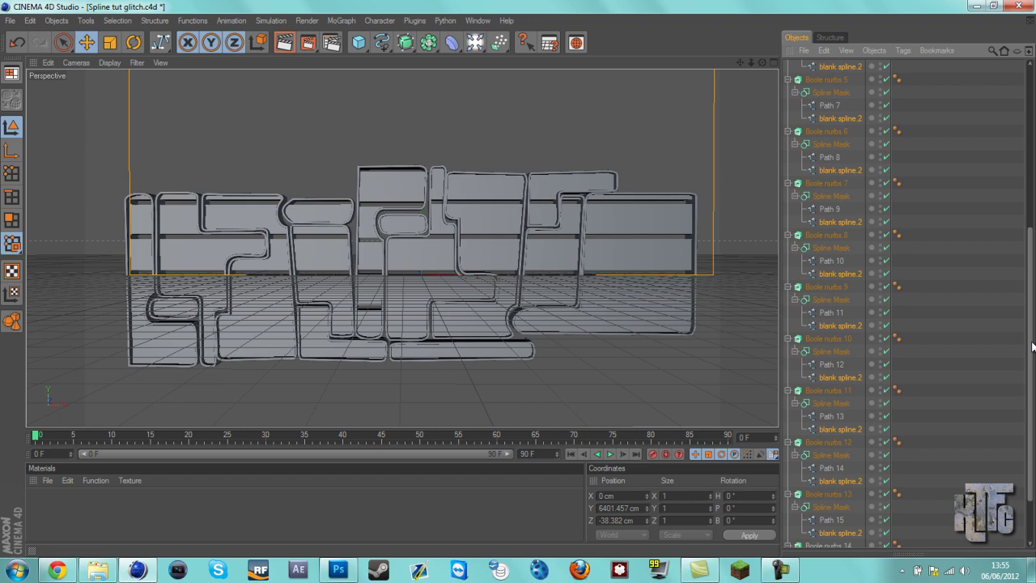
drag(1033, 347, 1028, 202)
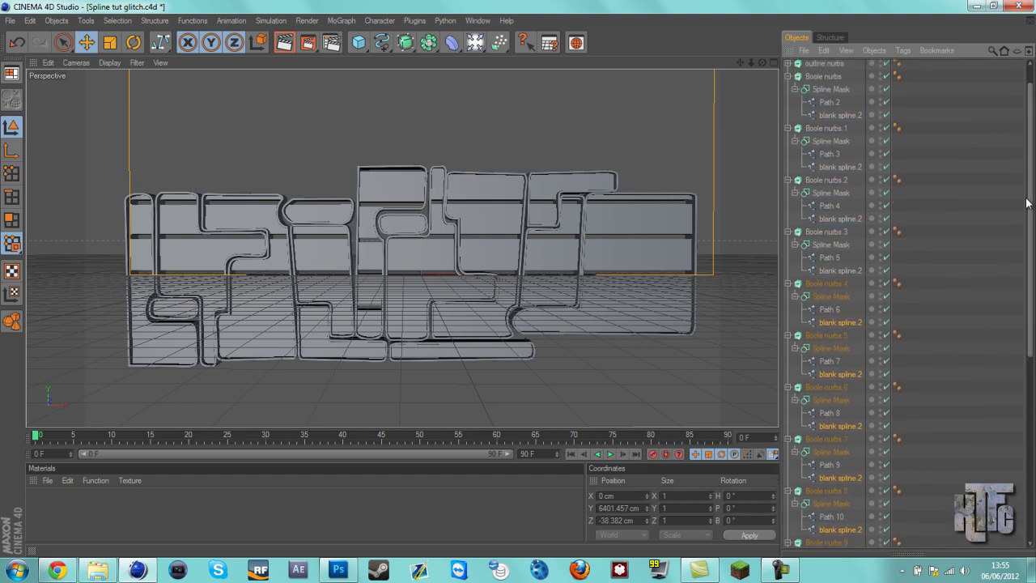
ctrl+click(836, 271)
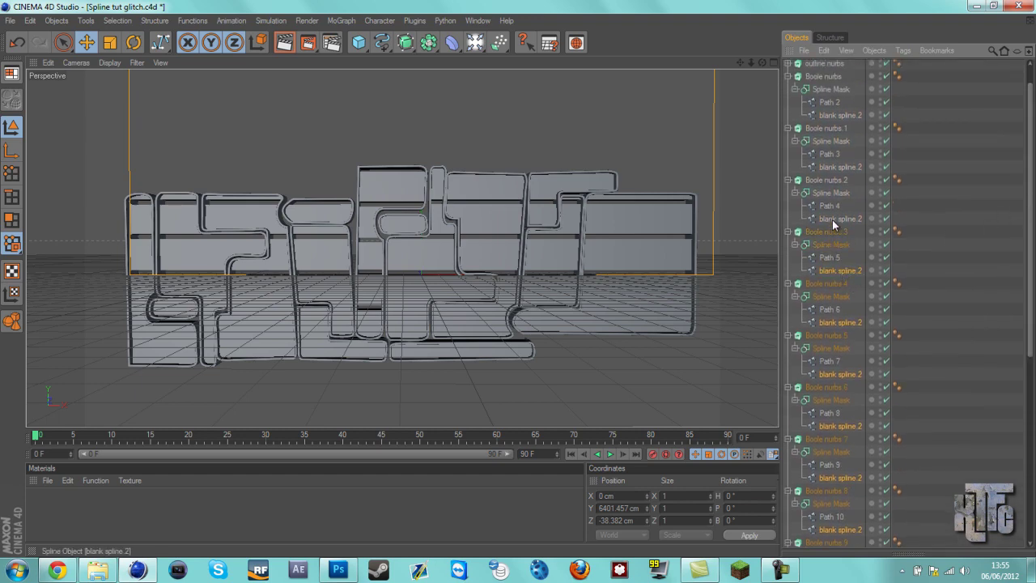
ctrl+click(840, 114)
Drag the selected blank spline.2 cutters down along Y to −103.784 cm, level with the text
scroll(1024, 123, up, 3)
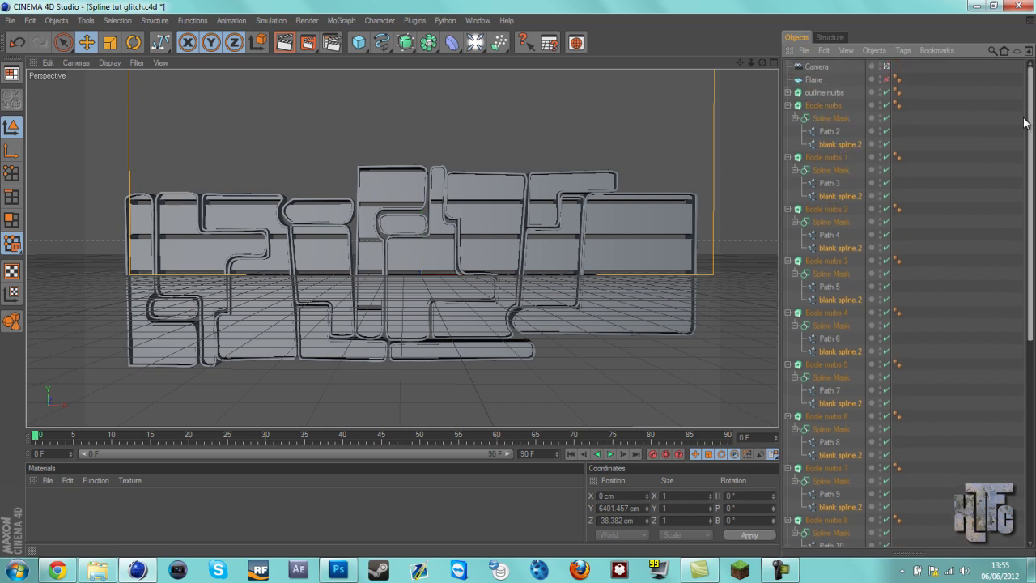
scroll(1022, 243, down, 10)
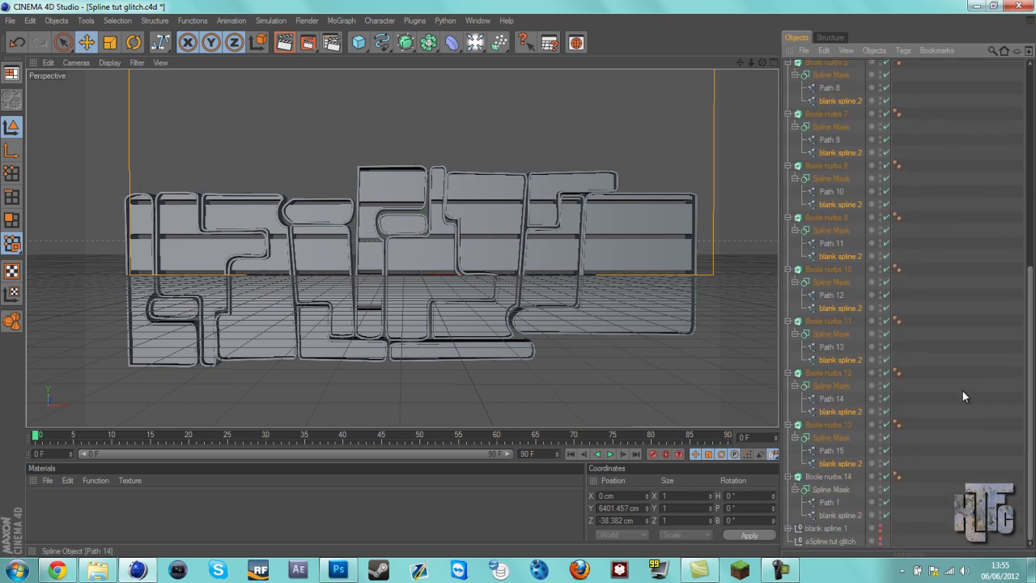
scroll(1025, 332, up, 2)
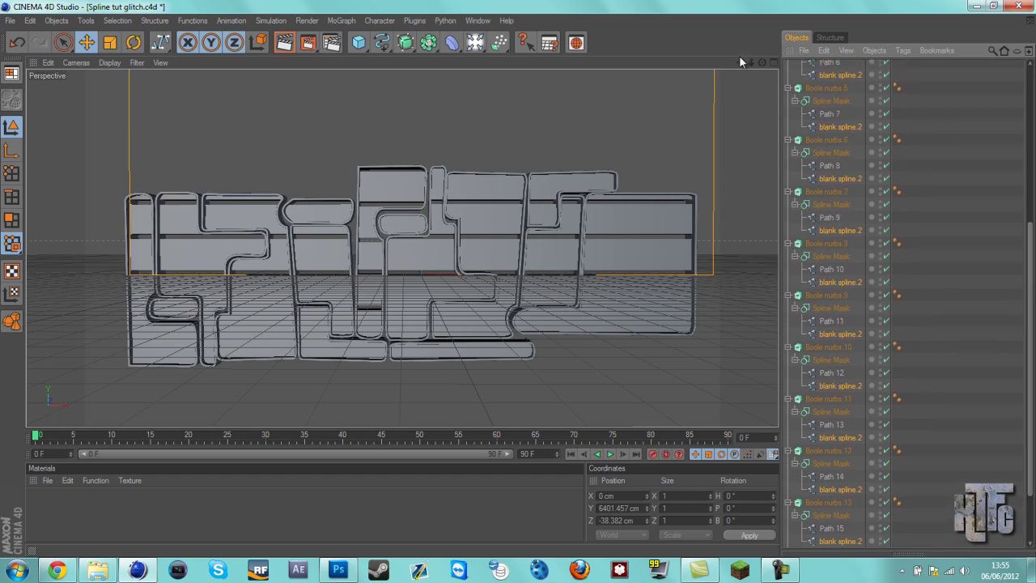
scroll(388, 314, down, 2)
scroll(484, 283, down, 3)
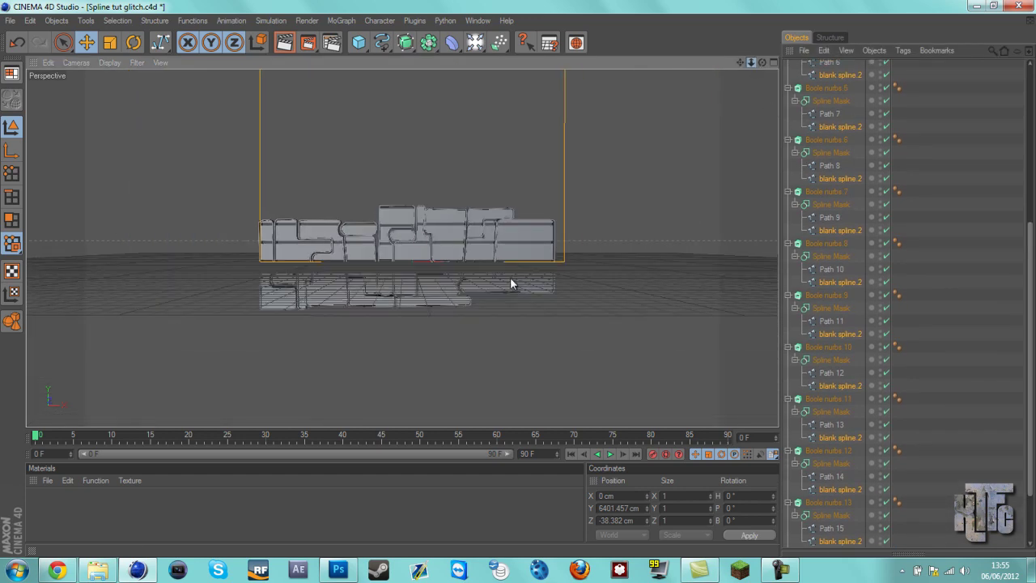
alt+middle_drag(511, 327, 601, 168)
alt+right_drag(600, 167, 591, 99)
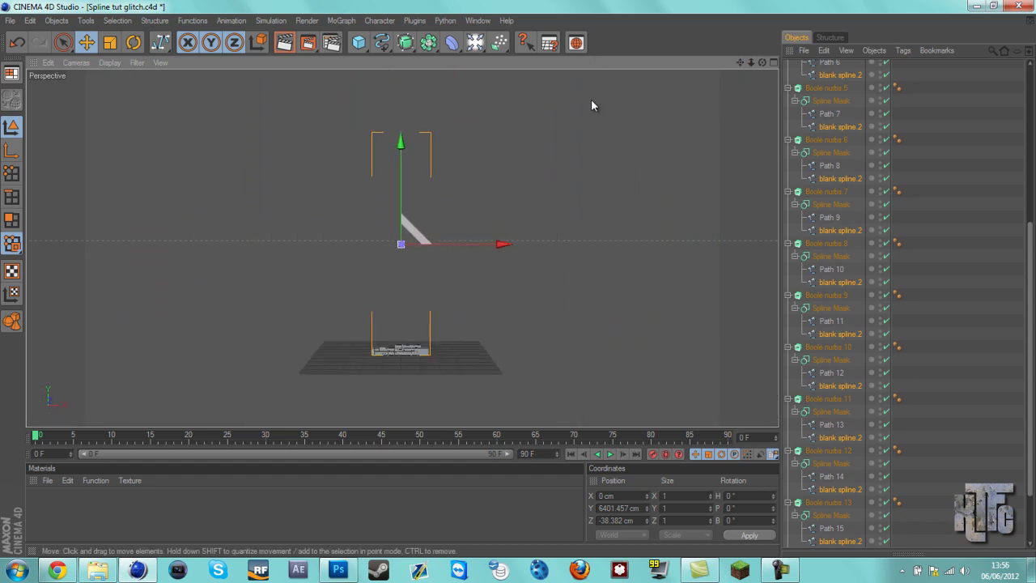
click(11, 149)
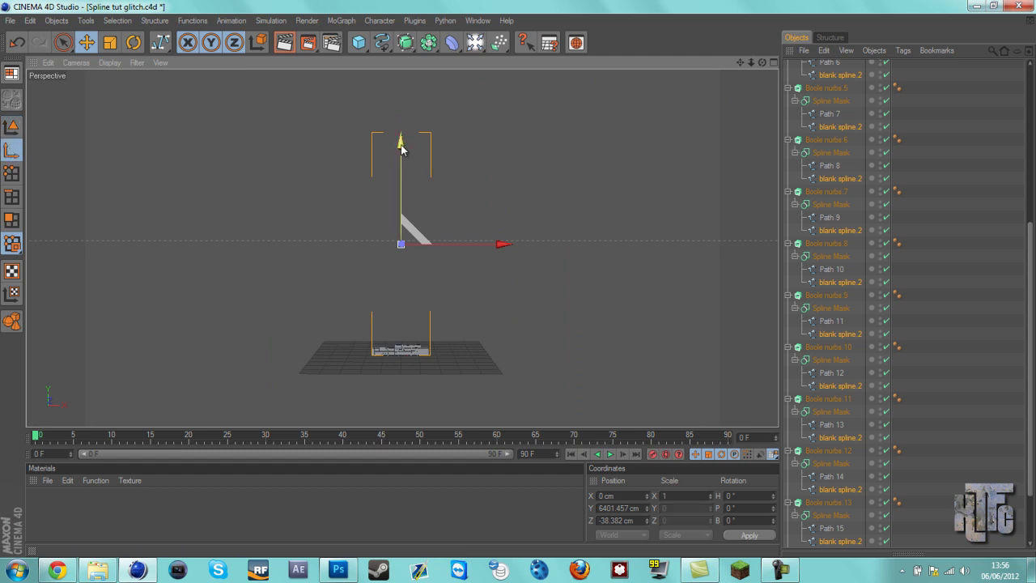
drag(519, 283, 380, 138)
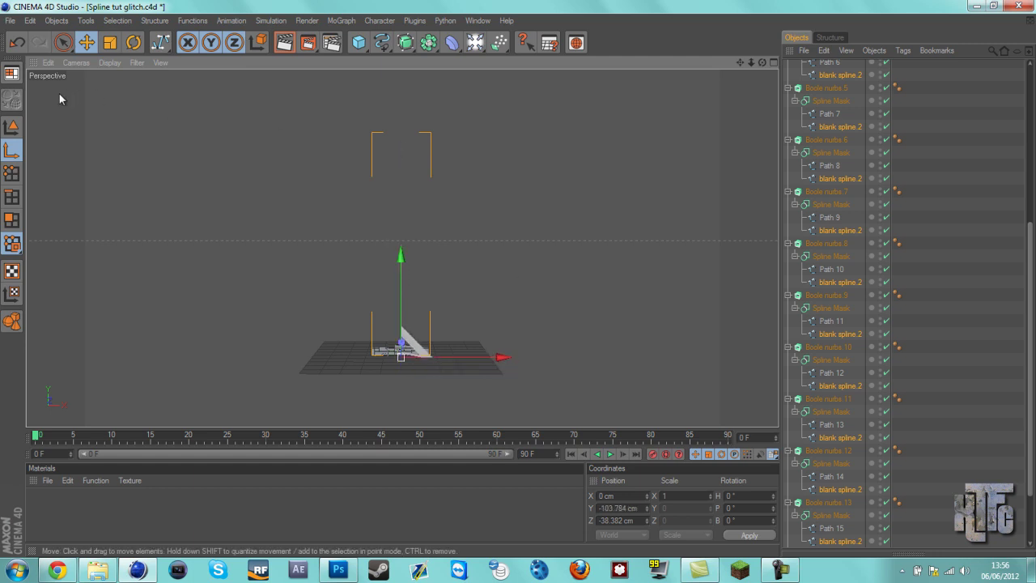
click(9, 127)
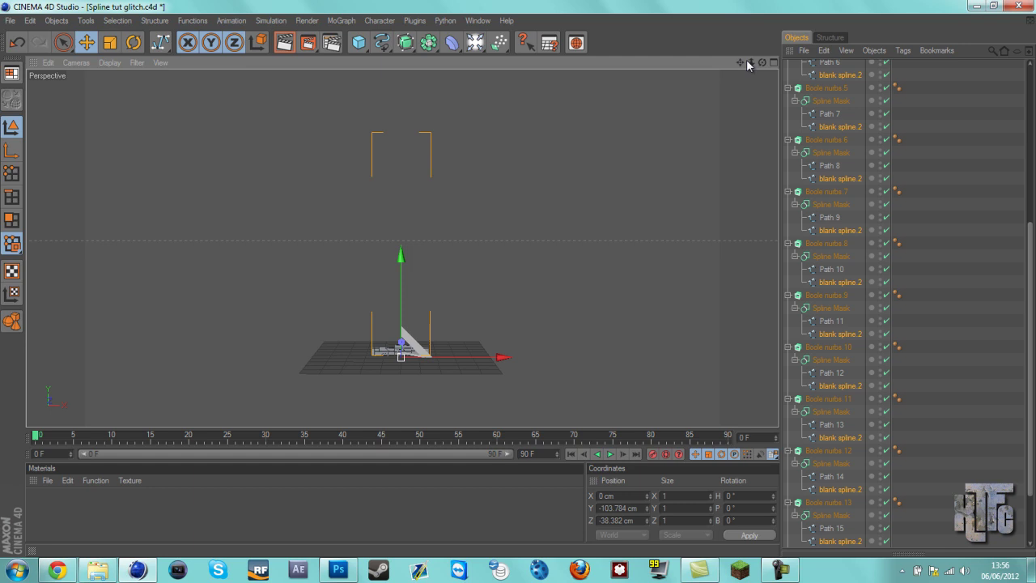
Lower Boole nurbs.5's blank spline about 207 cm, shift it about 92 cm, then lower it another 73 cm
scroll(590, 261, up, 5)
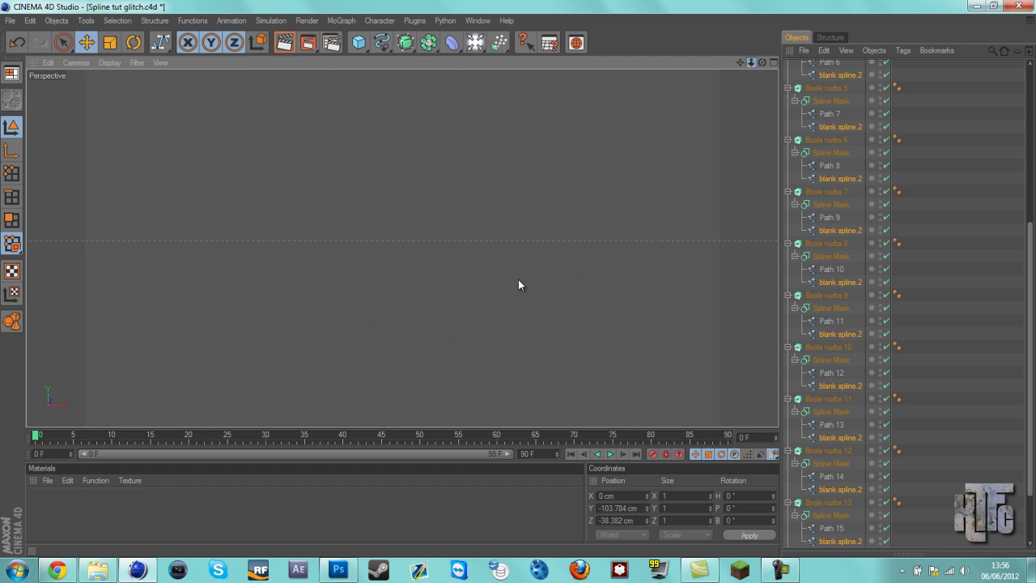
scroll(532, 226, down, 5)
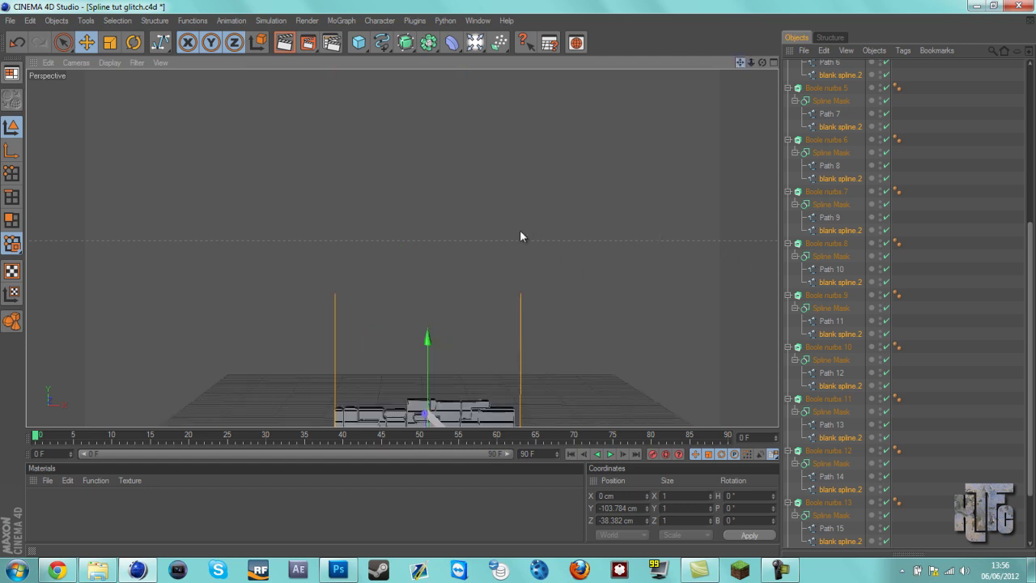
alt+drag(520, 229, 518, 278)
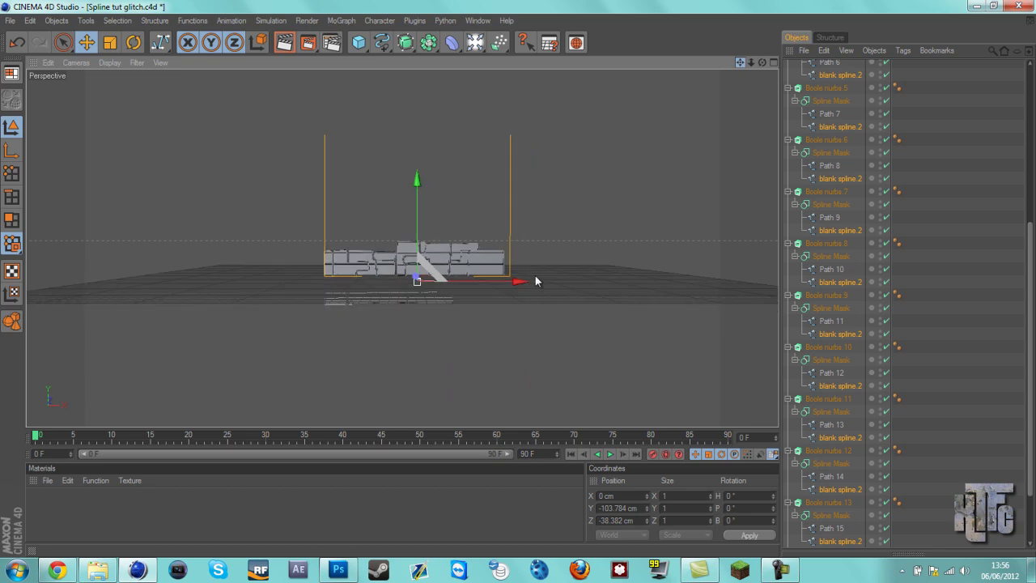
scroll(676, 246, up, 3)
scroll(559, 280, up, 6)
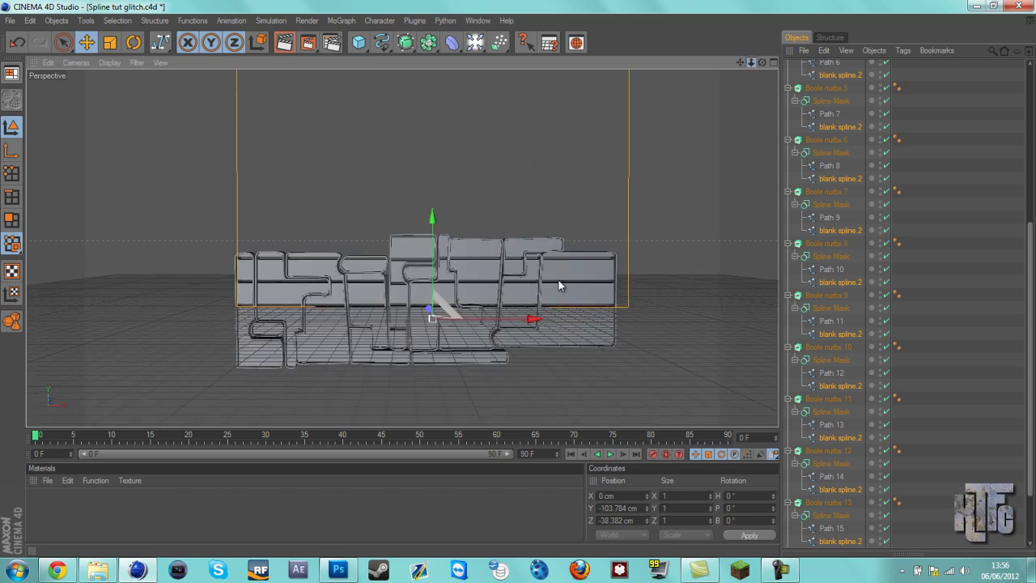
scroll(513, 278, up, 2)
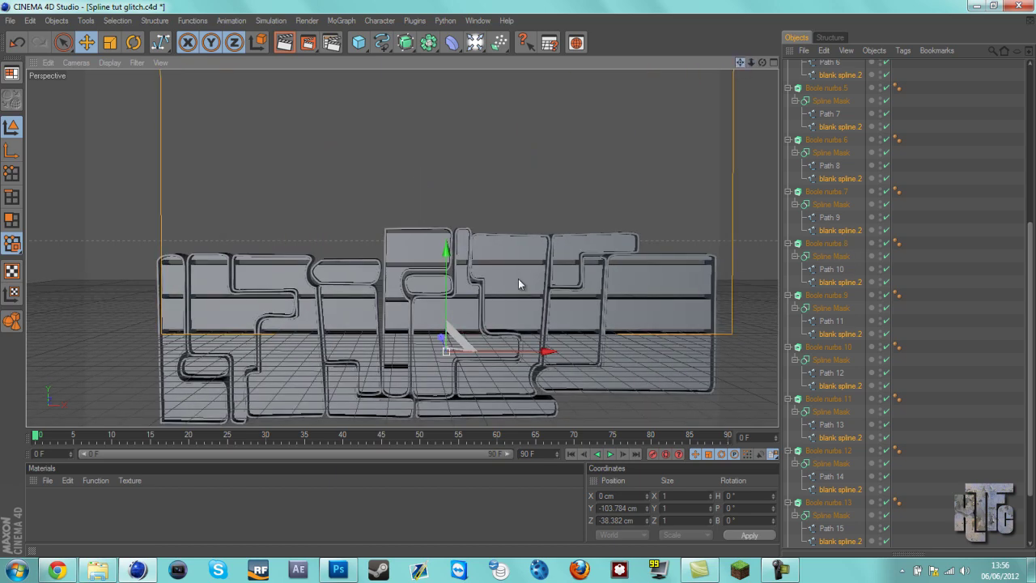
alt+drag(506, 239, 415, 154)
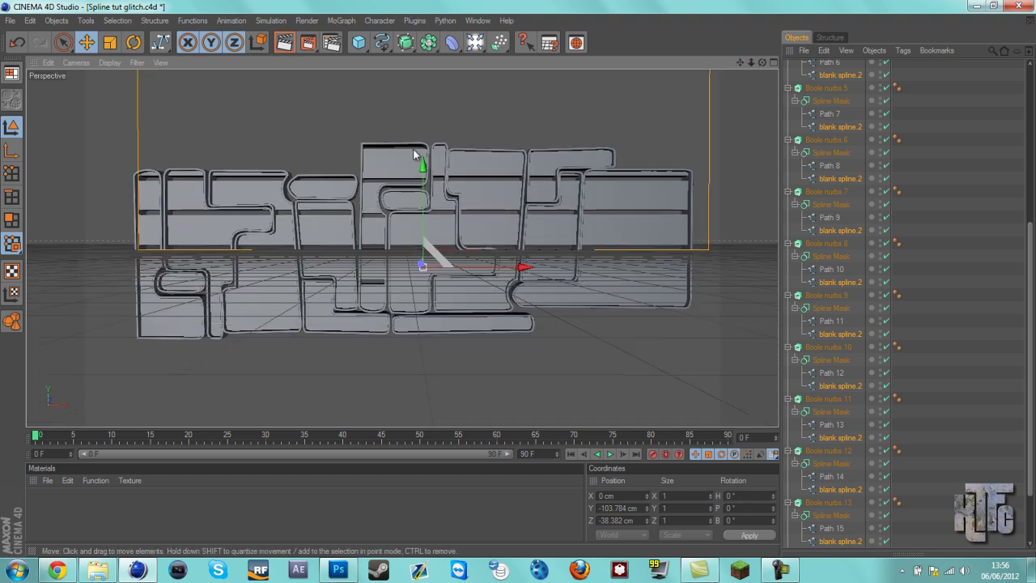
click(824, 127)
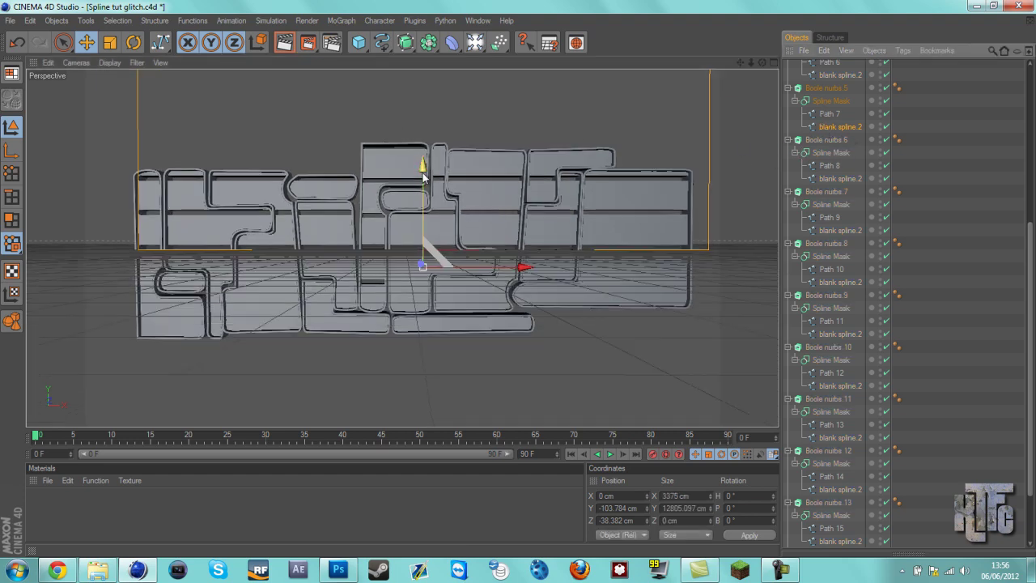
drag(428, 166, 520, 322)
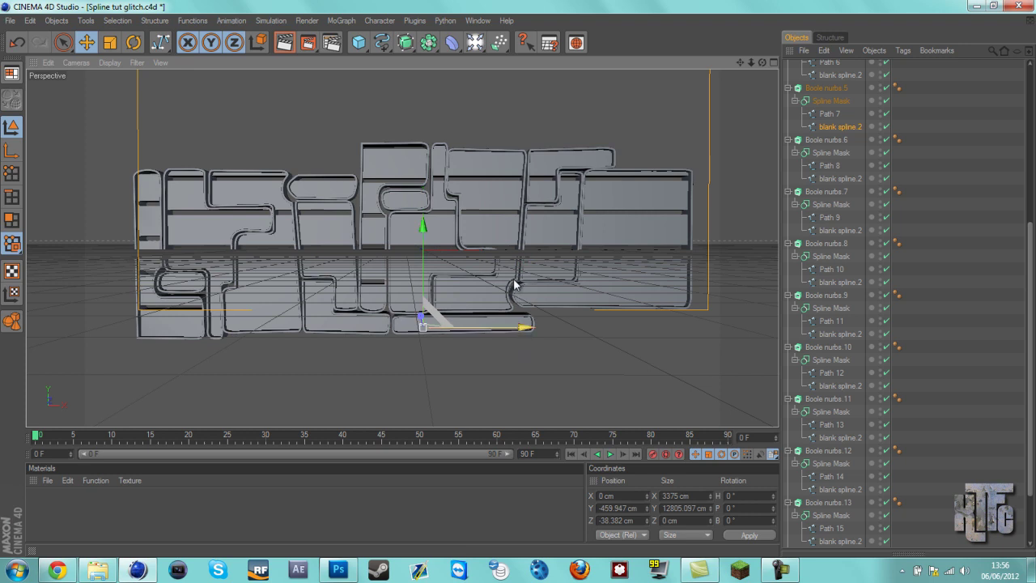
drag(515, 284, 576, 323)
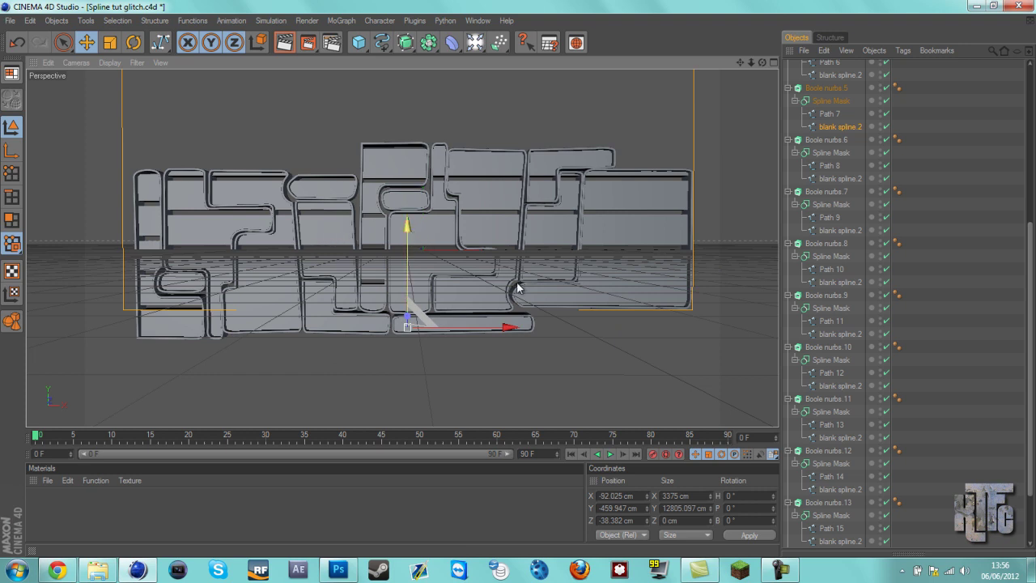
drag(517, 285, 519, 284)
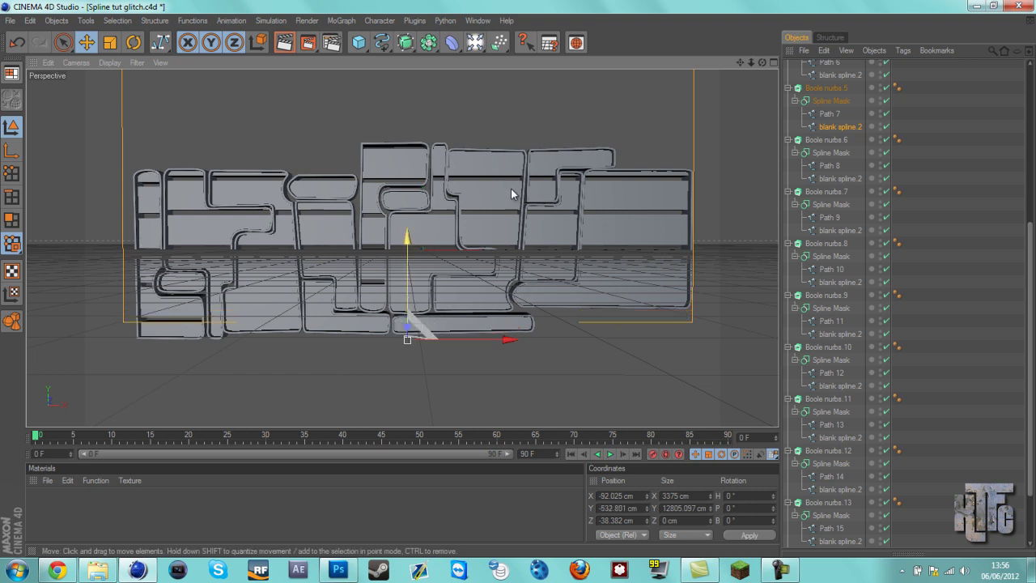
Lower the blank splines of Boole nurbs.6, .7 and .8 by about 88, 61 and 218 cm
click(839, 180)
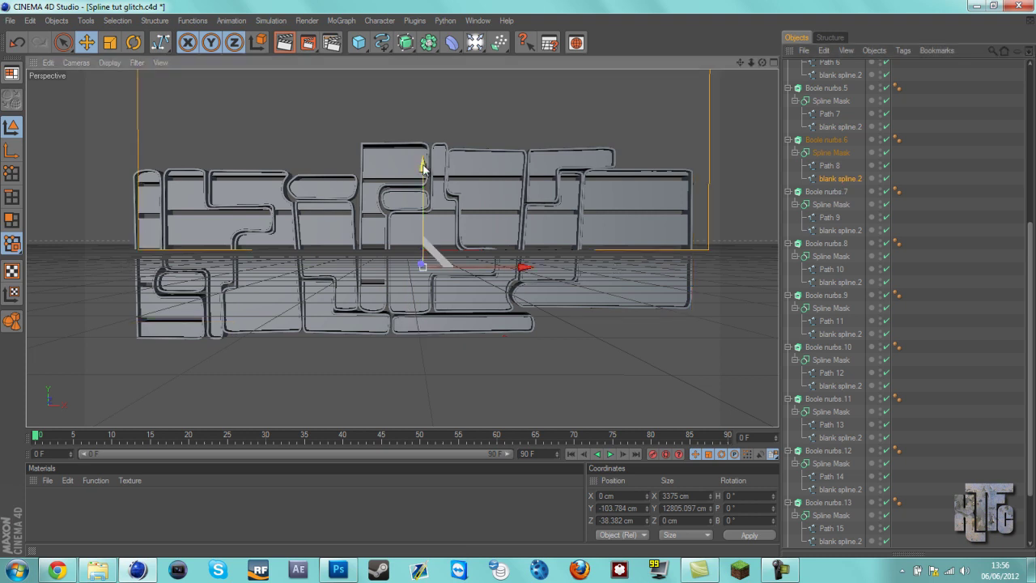
drag(520, 282, 519, 284)
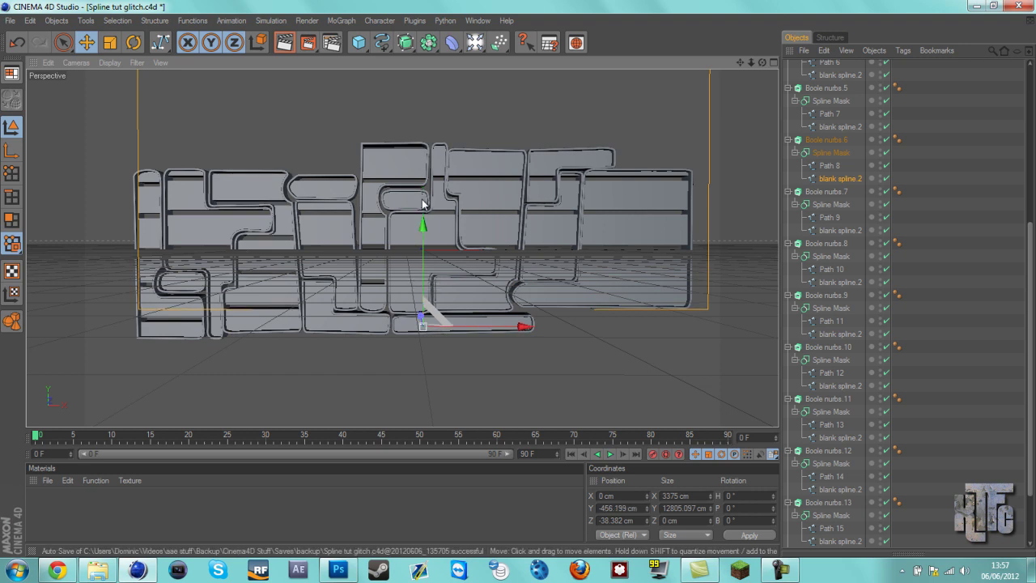
click(825, 232)
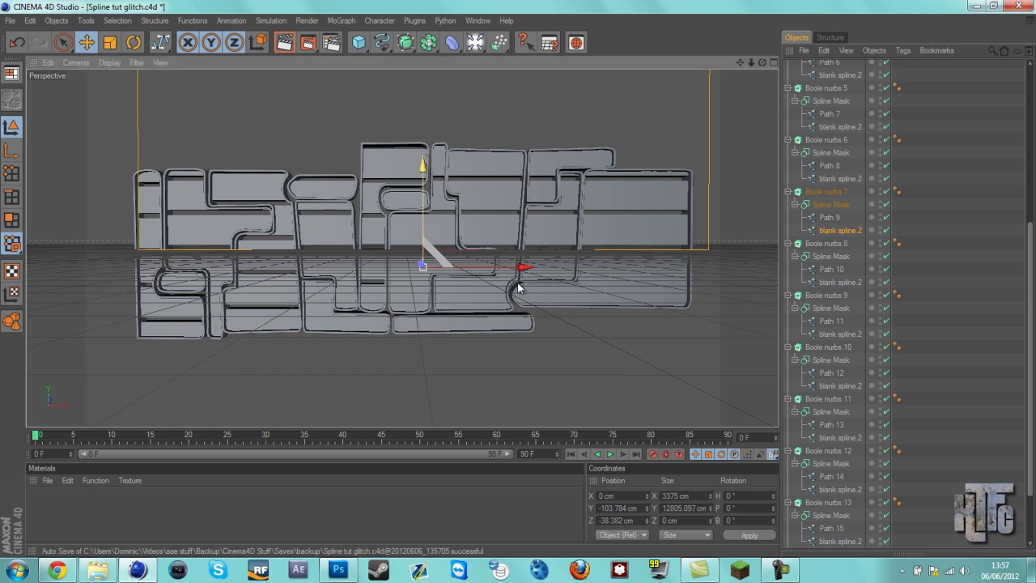
drag(519, 276, 520, 285)
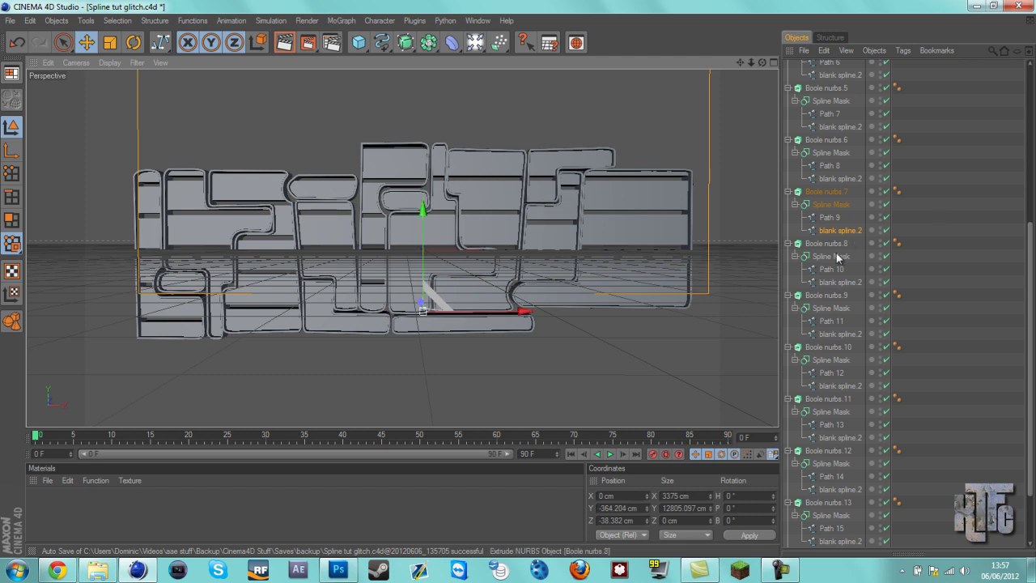
click(829, 283)
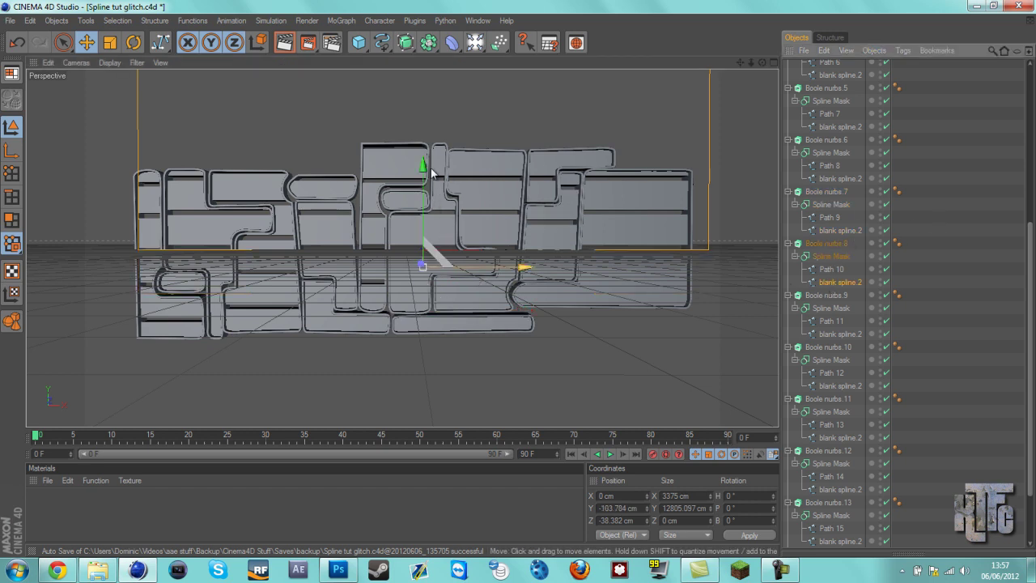
drag(427, 167, 519, 284)
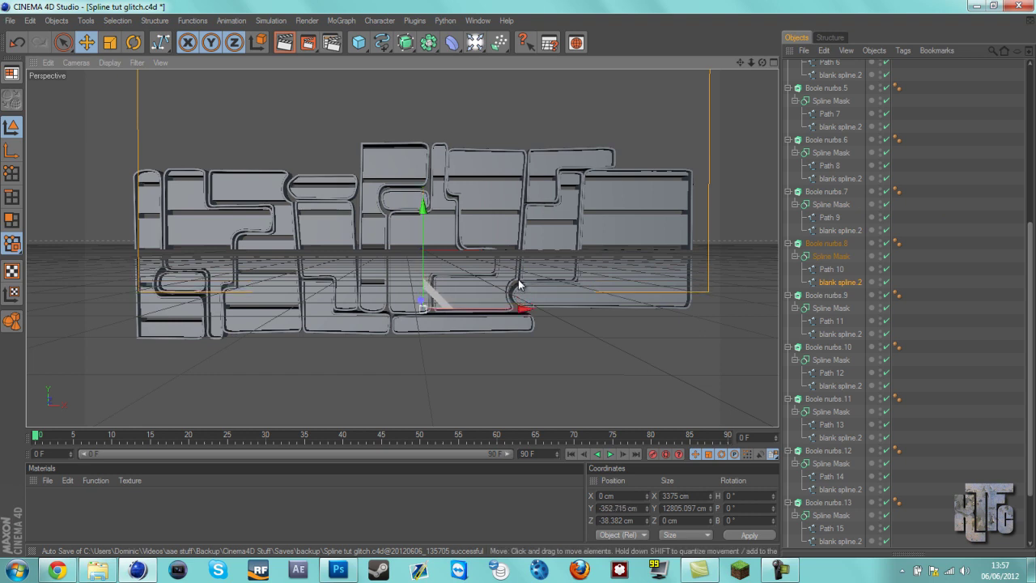
Lower the blank splines of Boole nurbs.9–.12 by about 88, 84, 184 and 57 cm
click(825, 333)
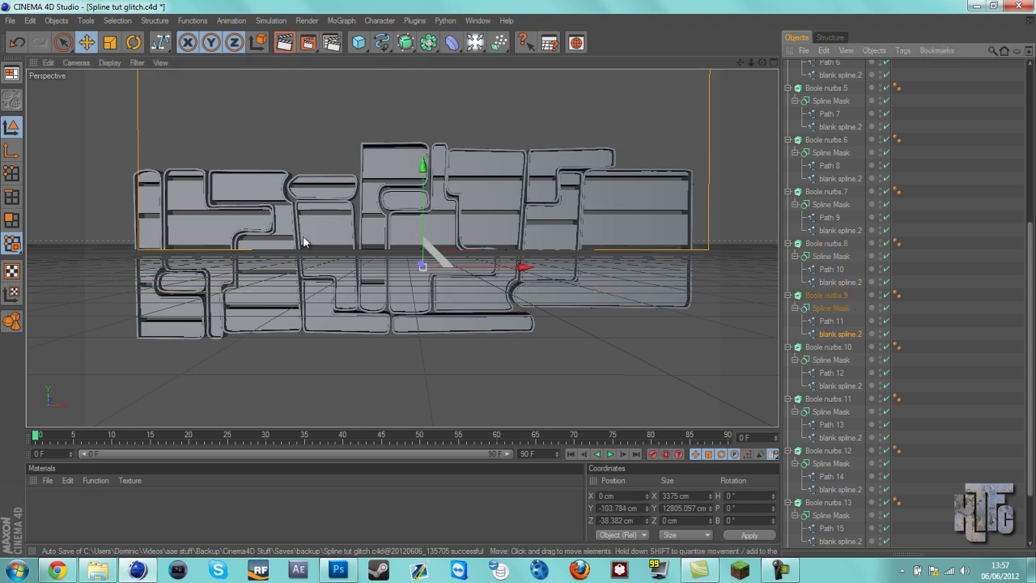
drag(519, 285, 520, 290)
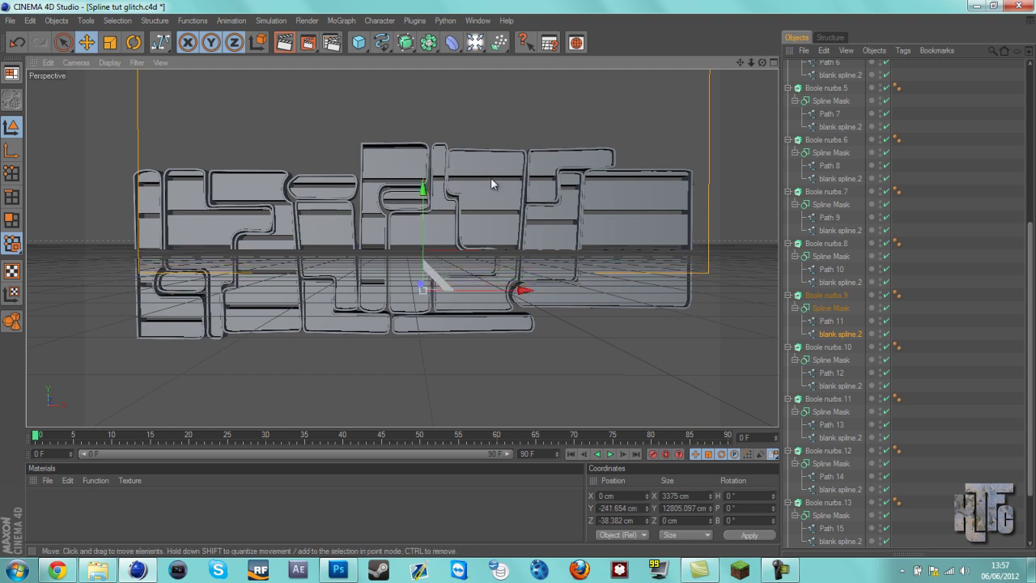
click(830, 386)
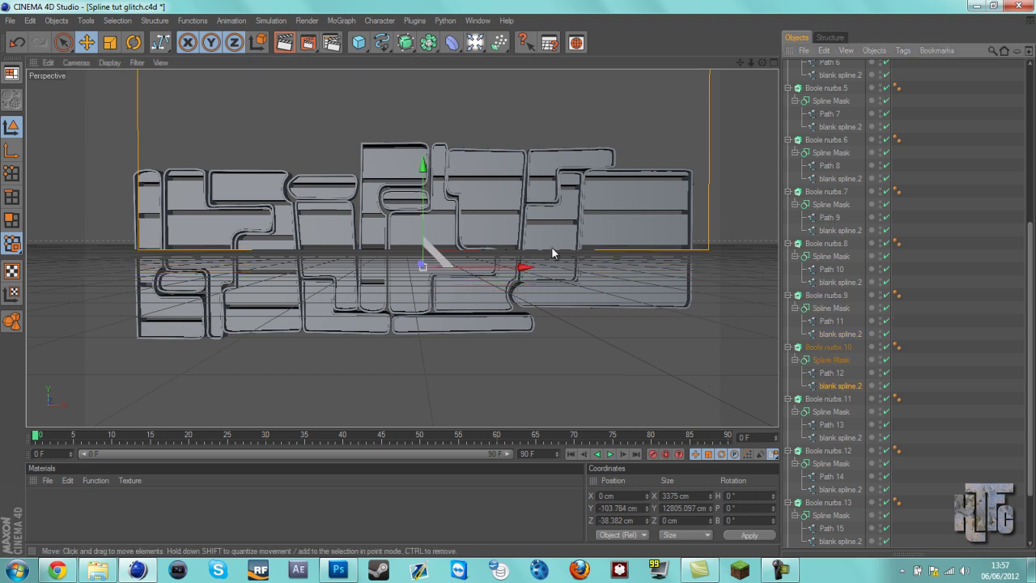
drag(519, 286, 519, 284)
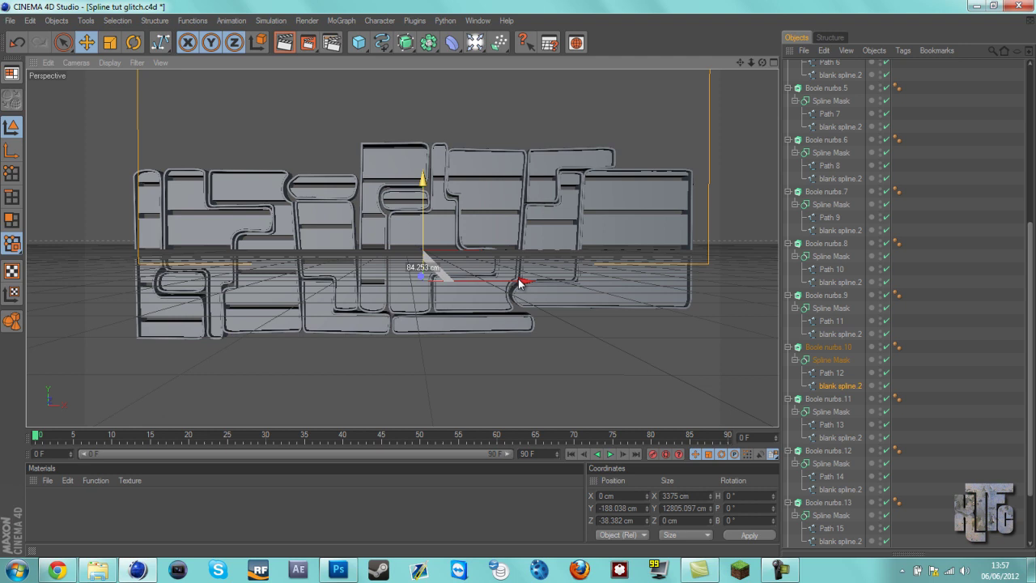
click(838, 437)
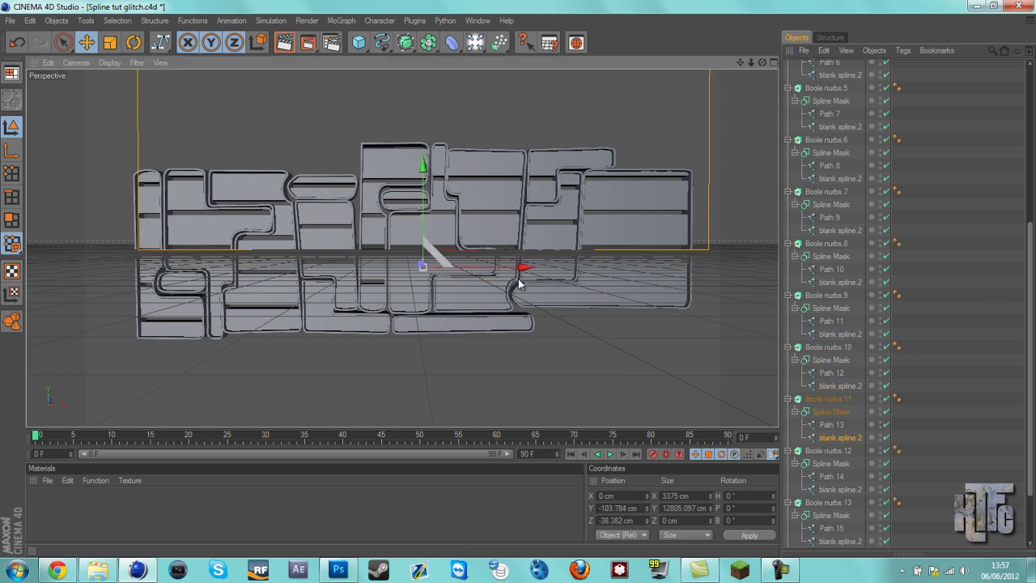
drag(520, 285, 520, 287)
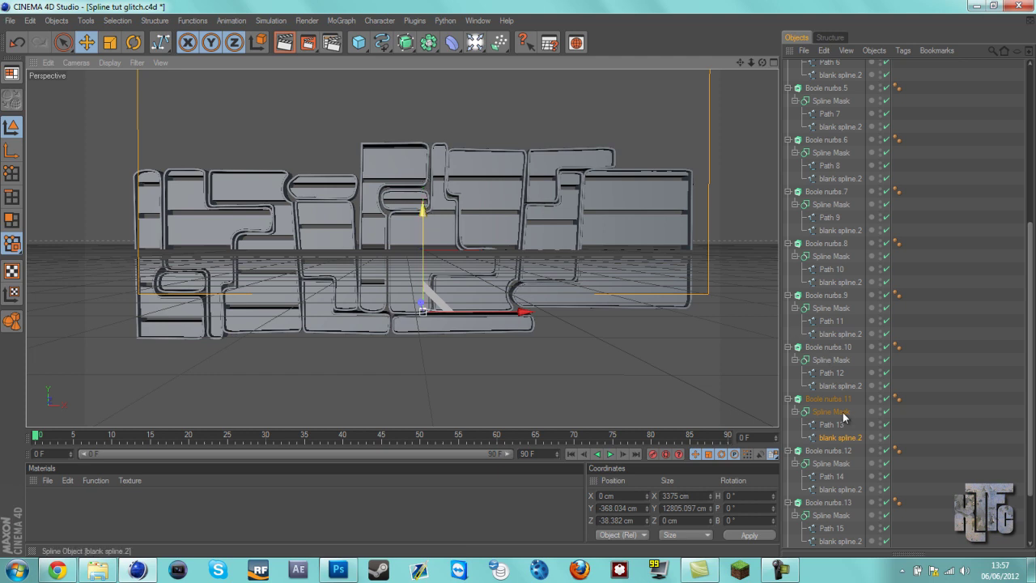
click(829, 489)
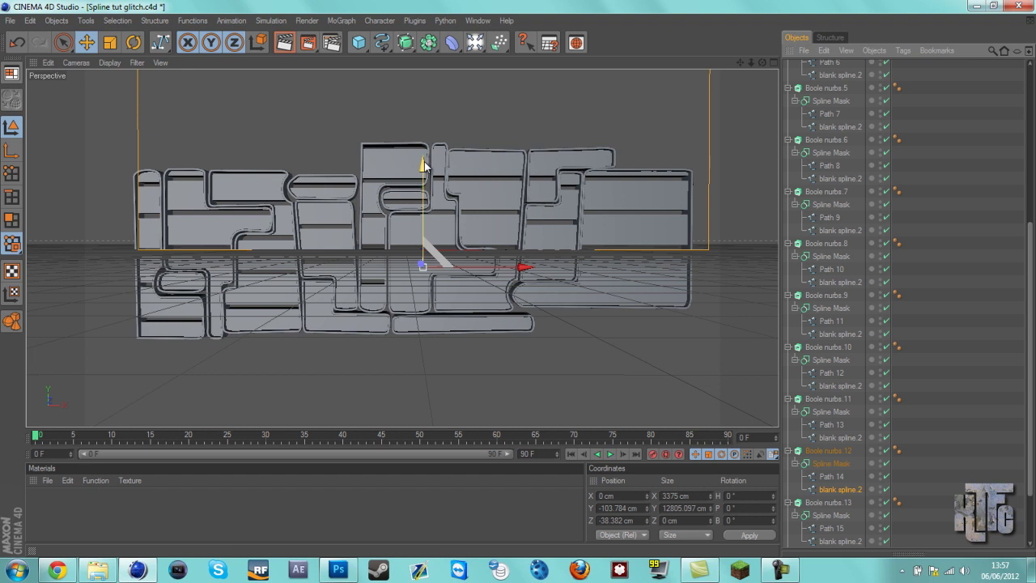
drag(423, 167, 520, 293)
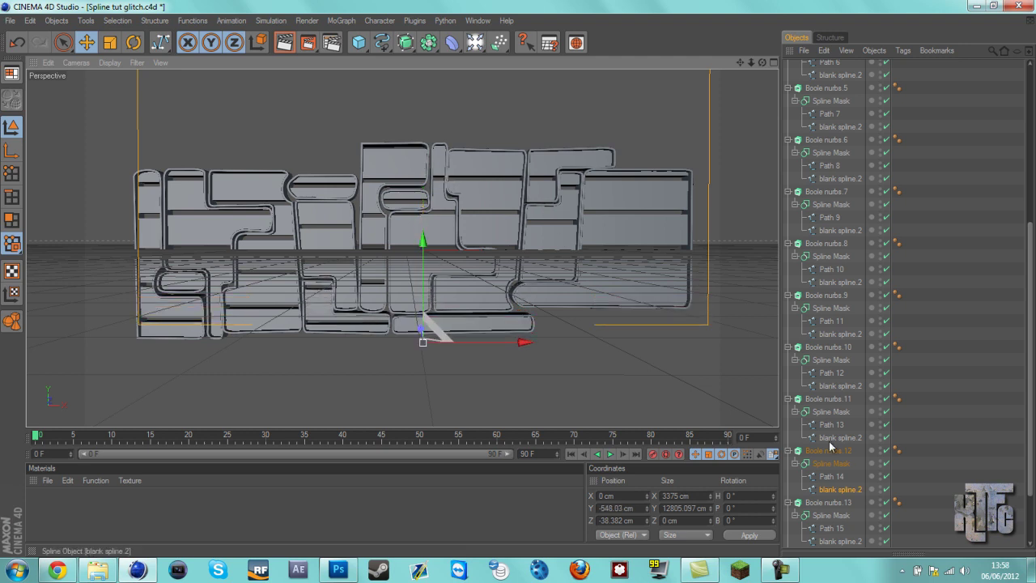
click(850, 542)
Lower Boole nurbs.13's blank spline about 138 cm, then raise it back about 61 cm
drag(1031, 472, 1031, 515)
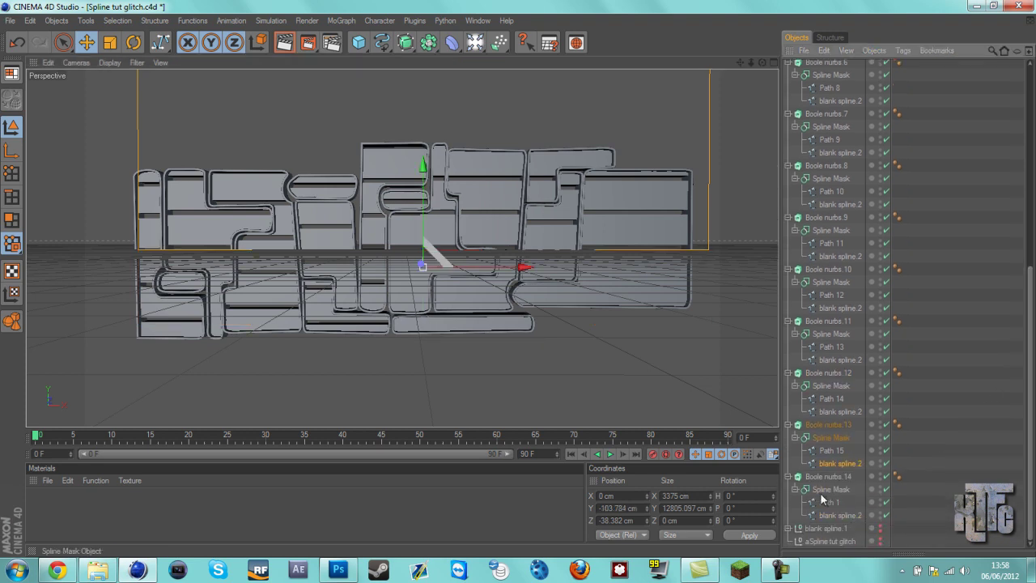
mouse_move(519, 284)
mouse_down()
mouse_move(522, 293)
mouse_move(519, 285)
mouse_up()
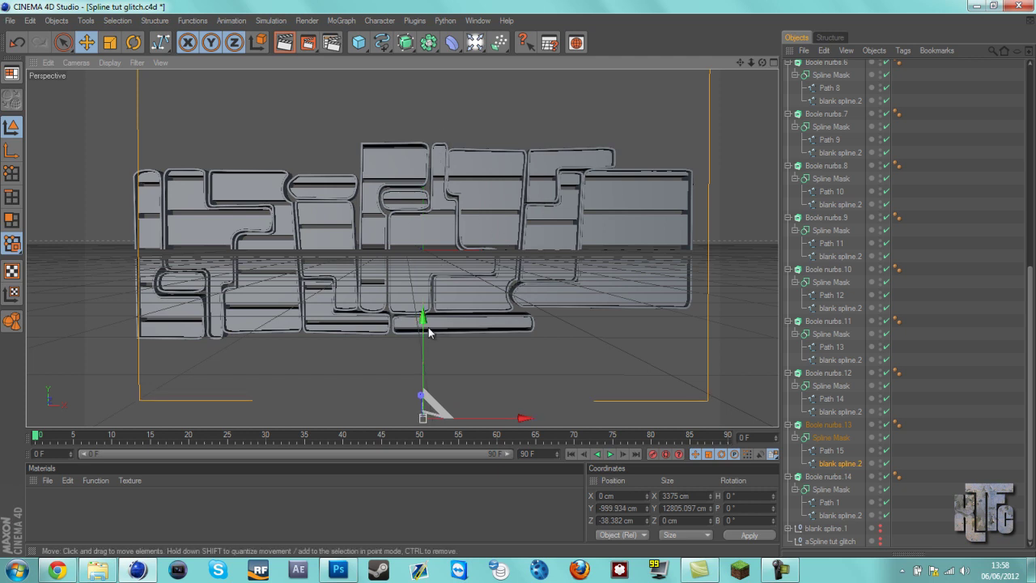
drag(429, 332, 519, 283)
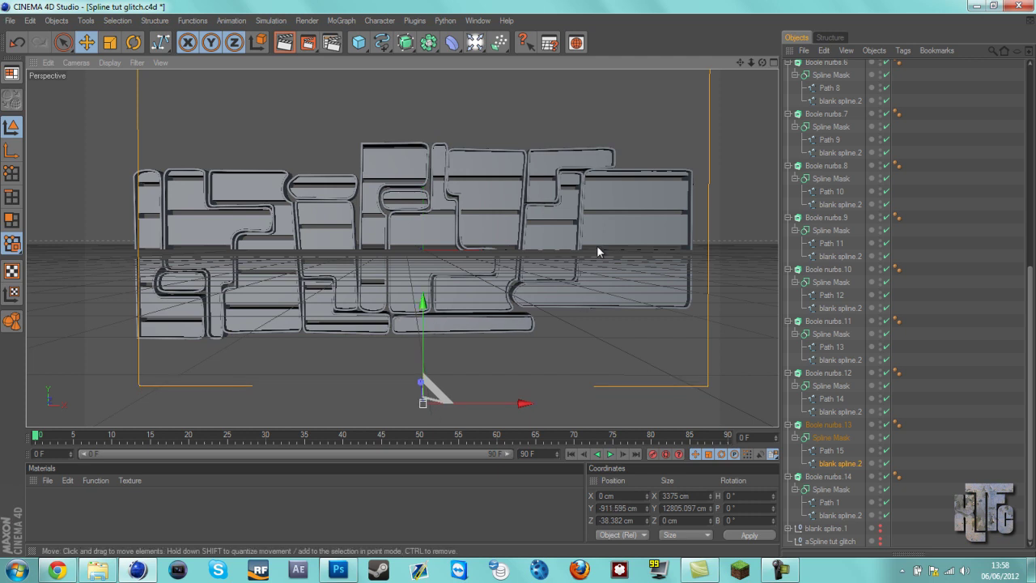
Raise Boole nurbs.14's blank spline.2 about 34 cm and deselect it
click(834, 515)
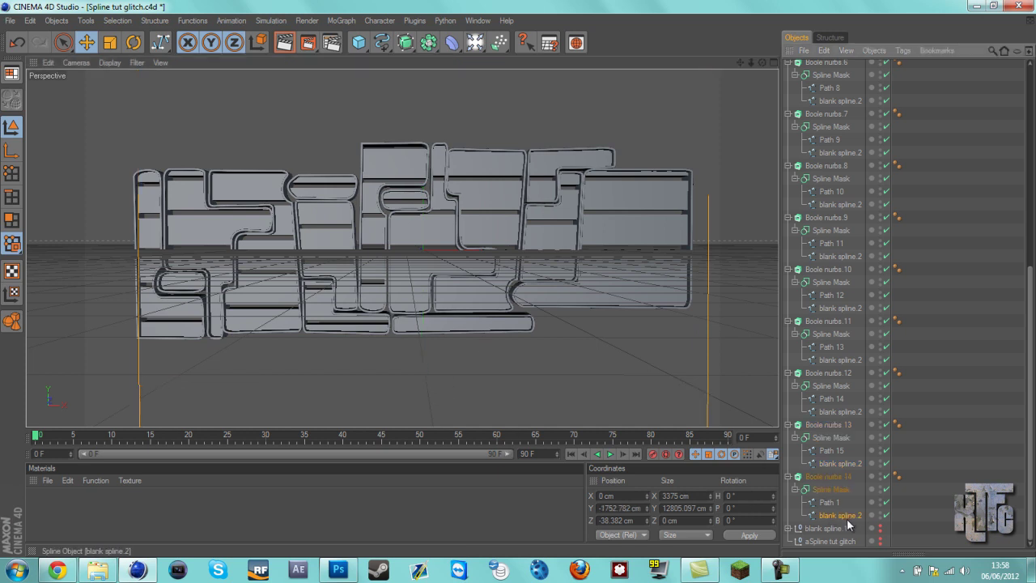
scroll(602, 363, down, 5)
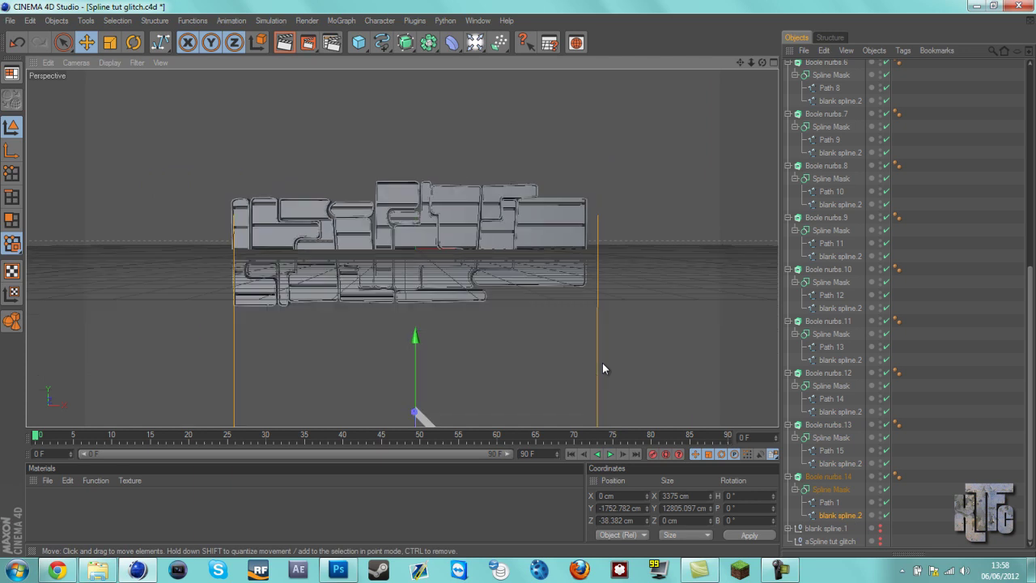
scroll(585, 360, down, 2)
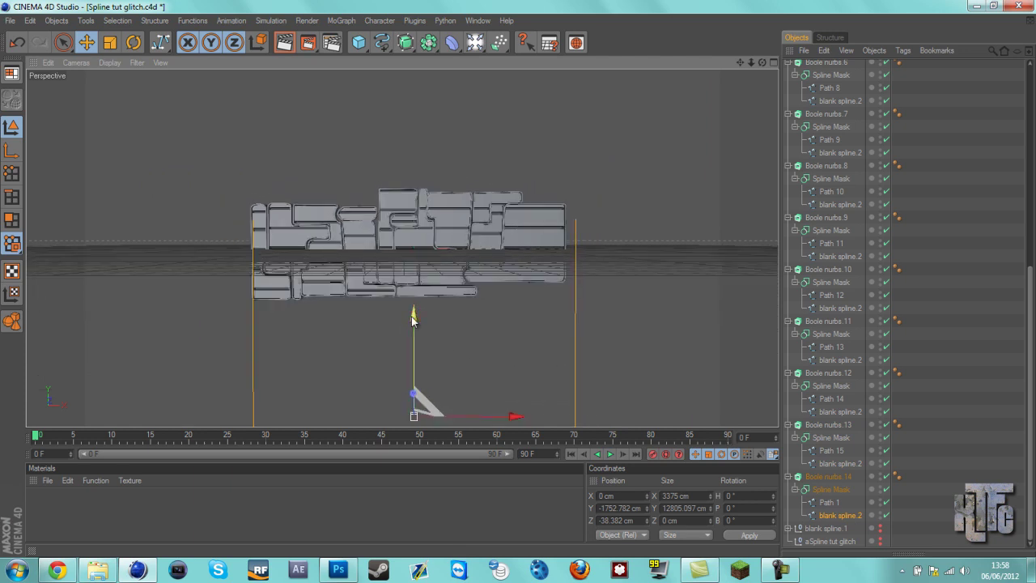
drag(413, 320, 519, 278)
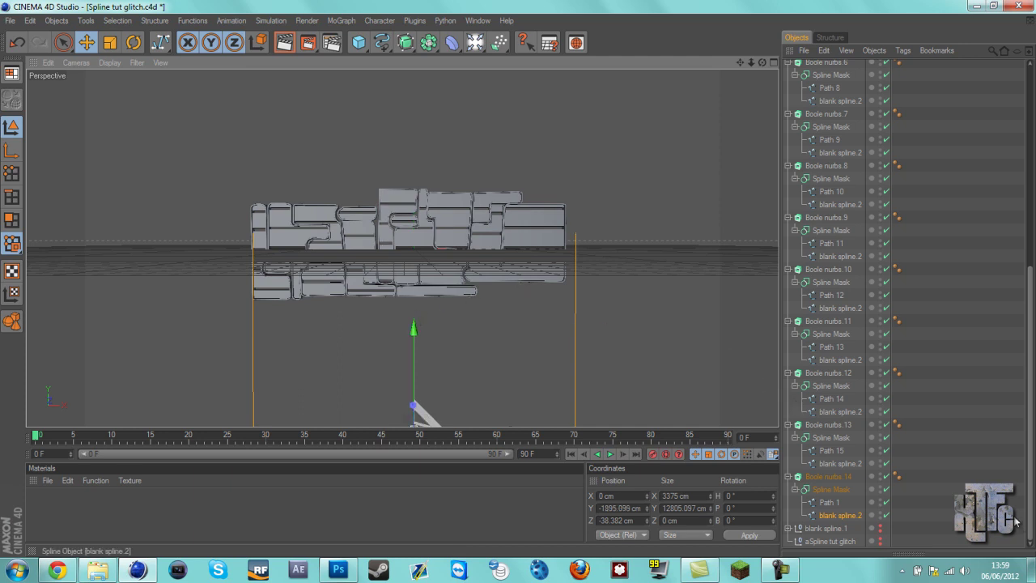
click(994, 442)
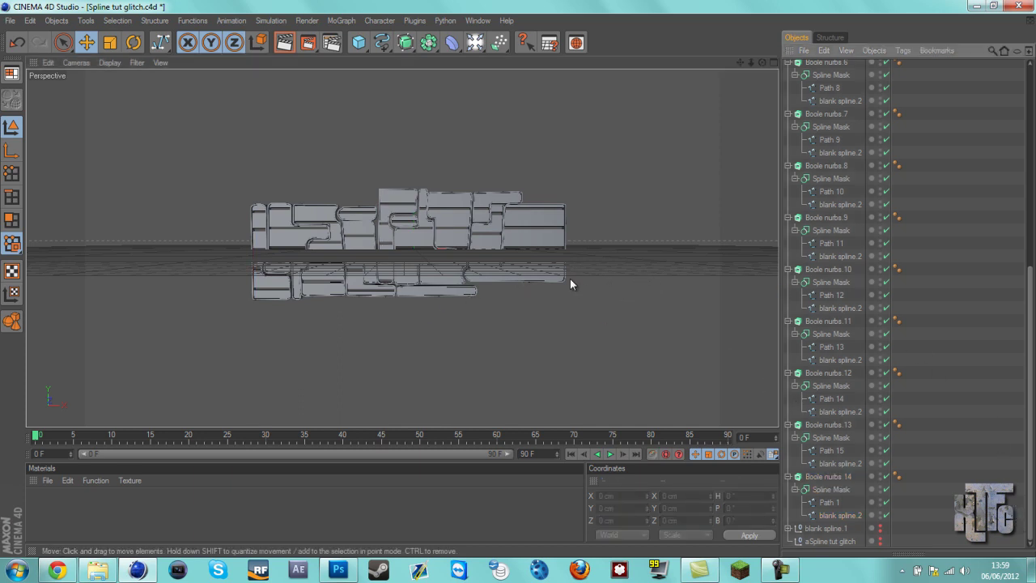
Lower Boole nurbs.4's blank mask spline along Y to change its cut
scroll(570, 280, up, 5)
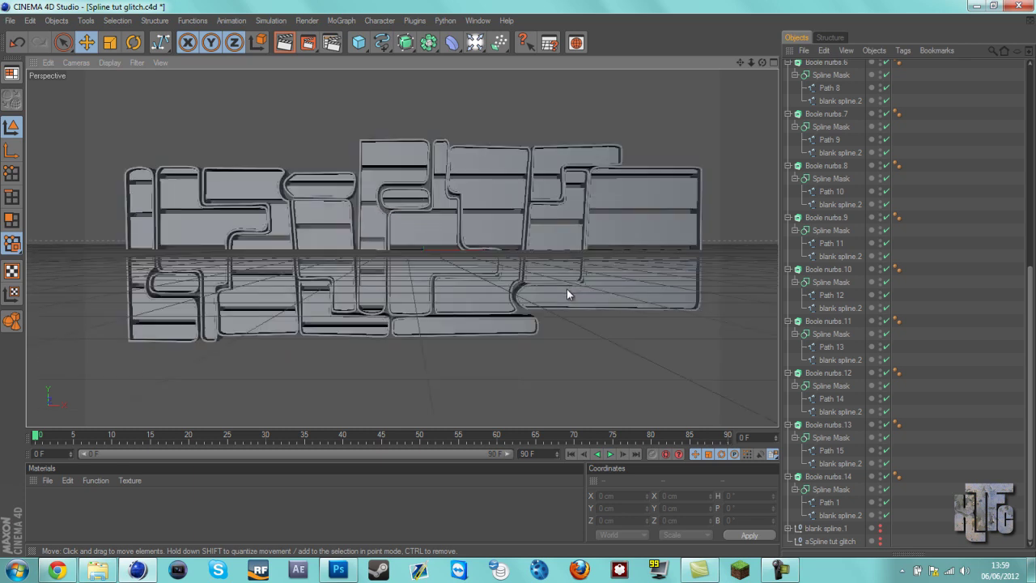
click(670, 289)
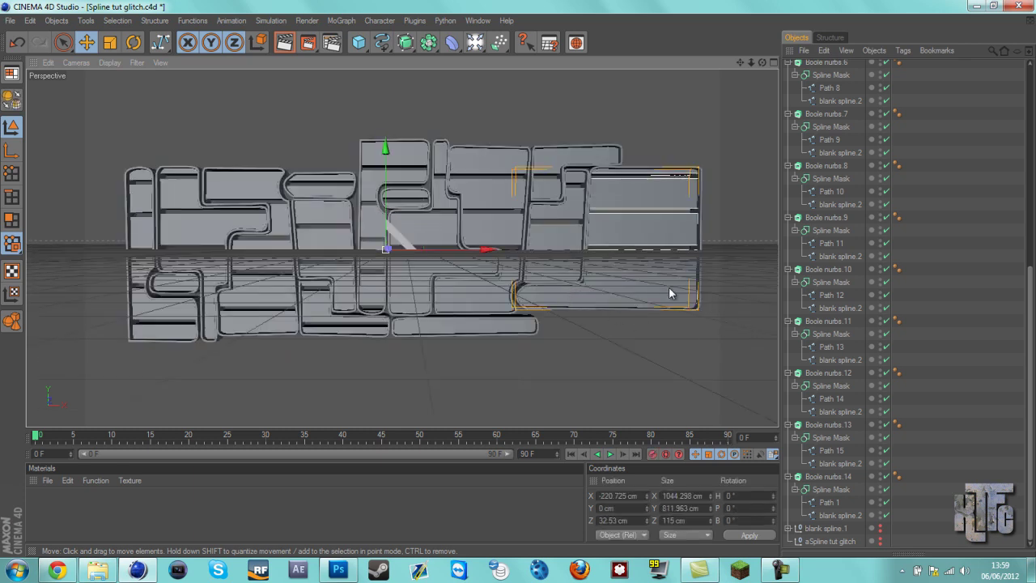
drag(1029, 338, 1023, 178)
click(842, 277)
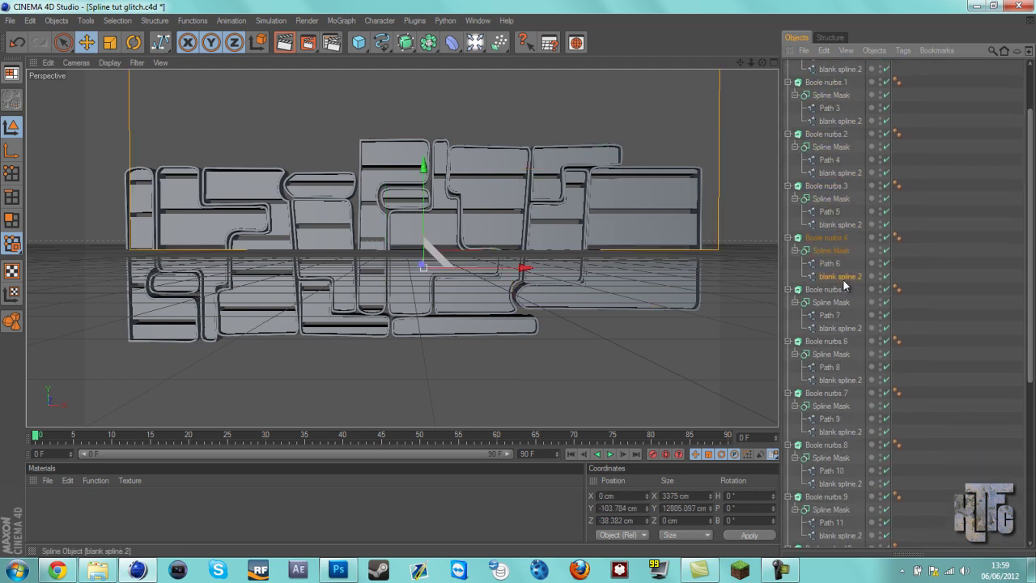
drag(423, 168, 519, 288)
click(954, 387)
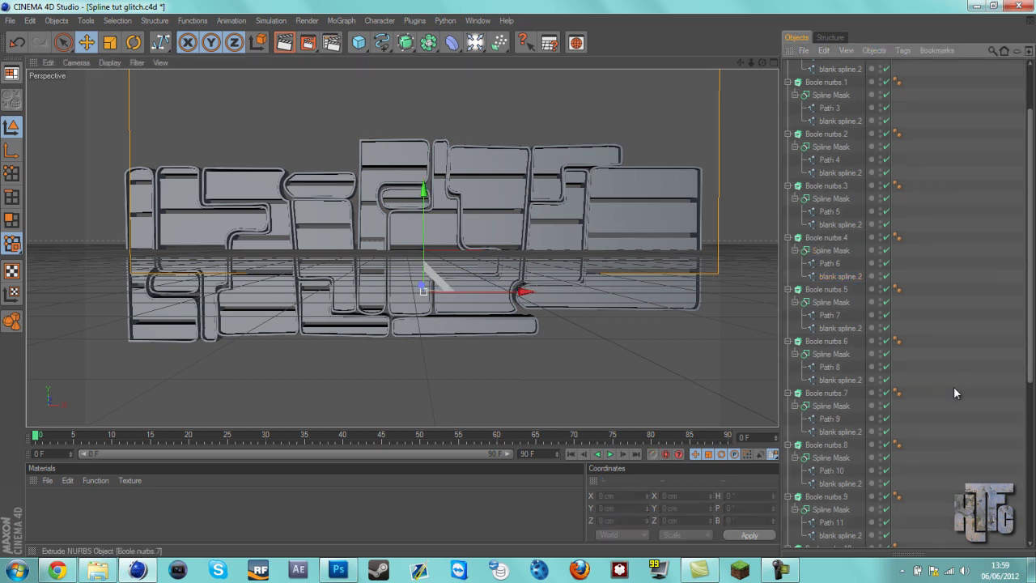
Move Boole nurbs.2's blank mask spline along Y to about −400.695 cm
click(484, 298)
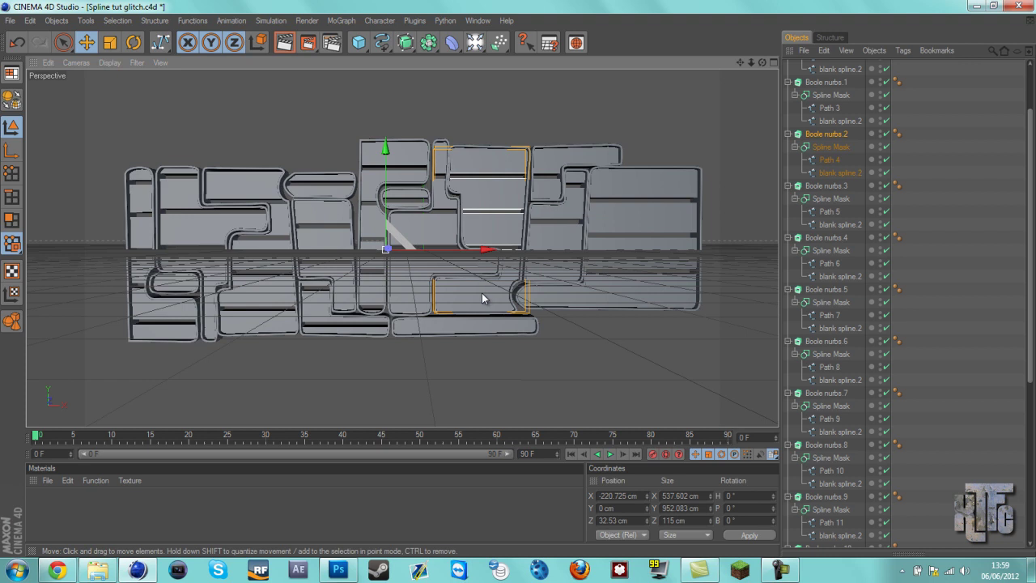
click(834, 173)
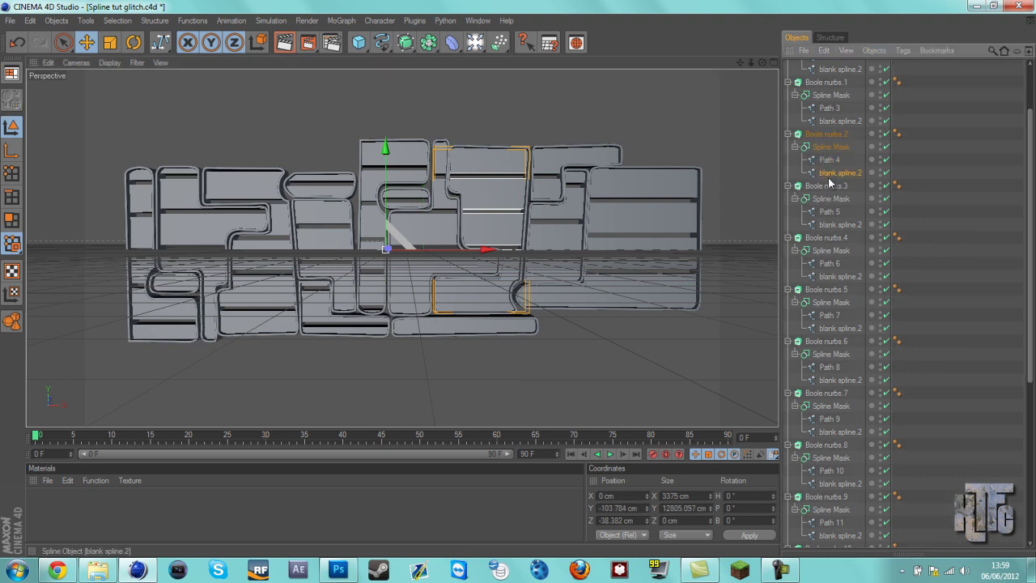
drag(409, 190, 519, 287)
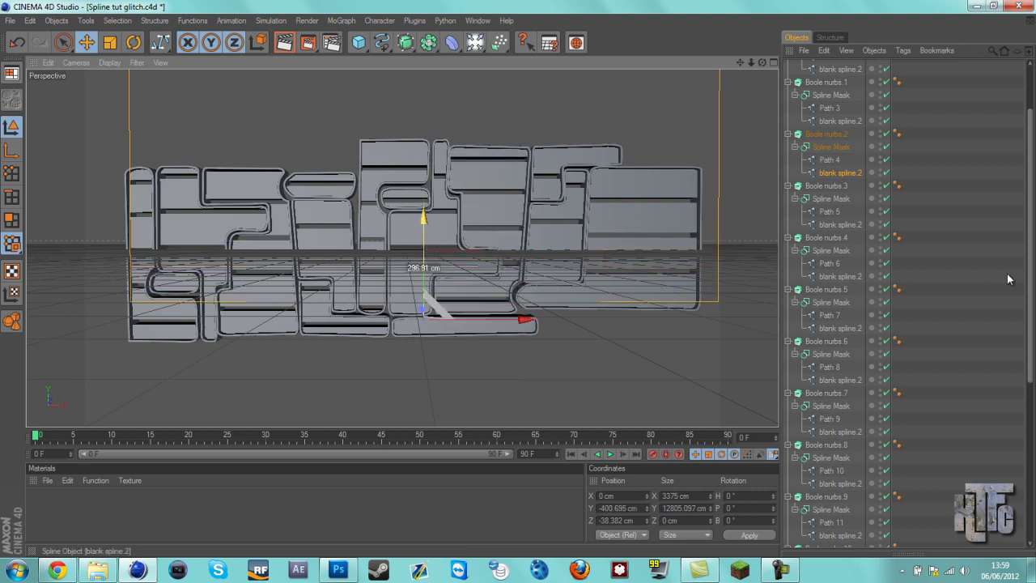
click(986, 272)
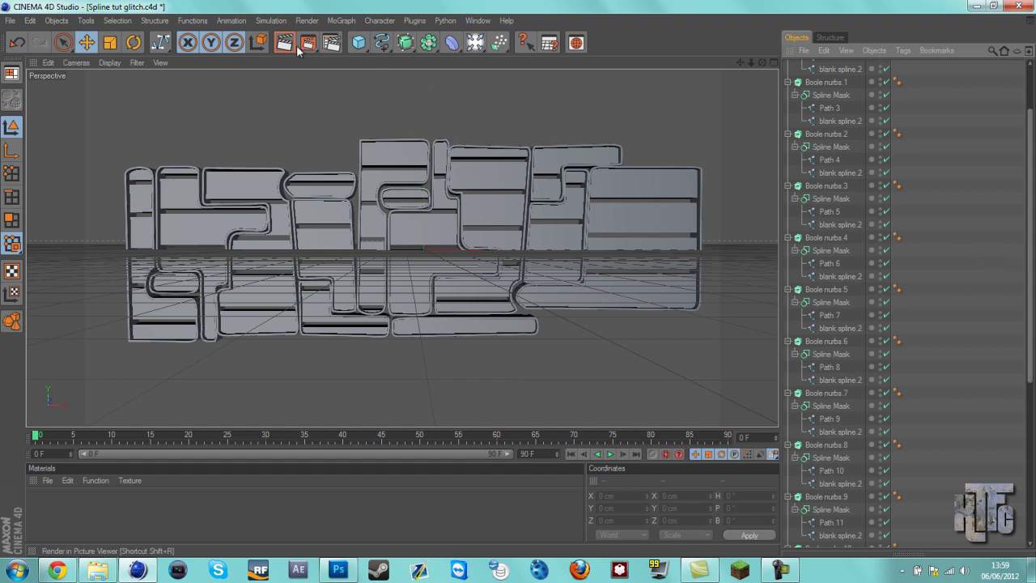
Deselect everything and render the camera view of the sliced glitch block text against black
key(ctrl+a)
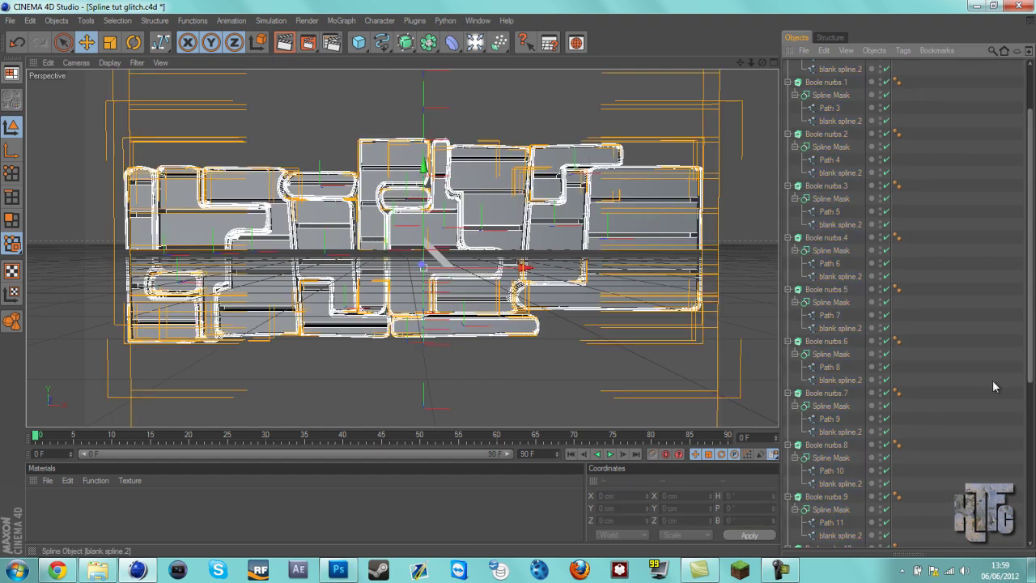
click(992, 380)
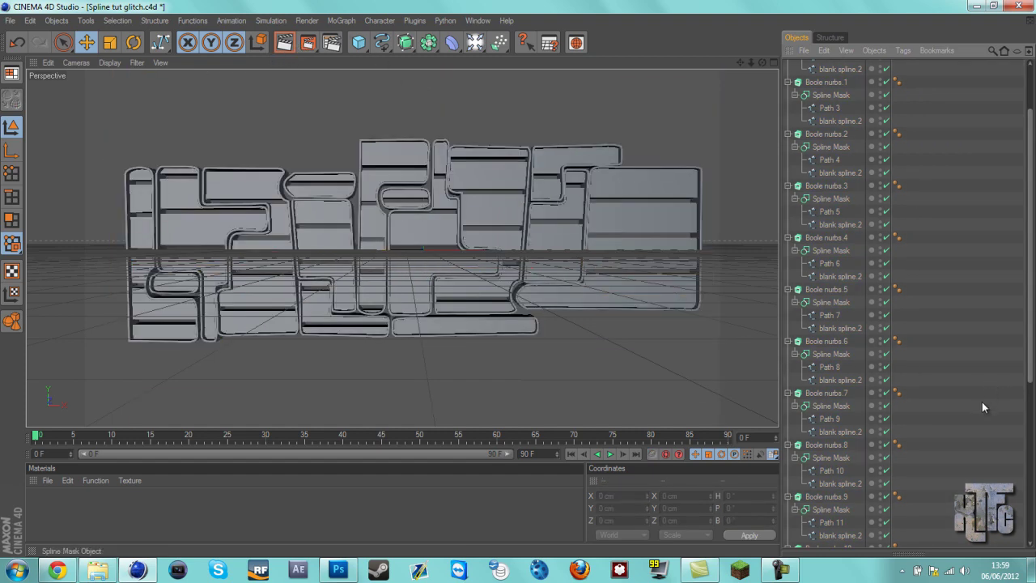
click(284, 42)
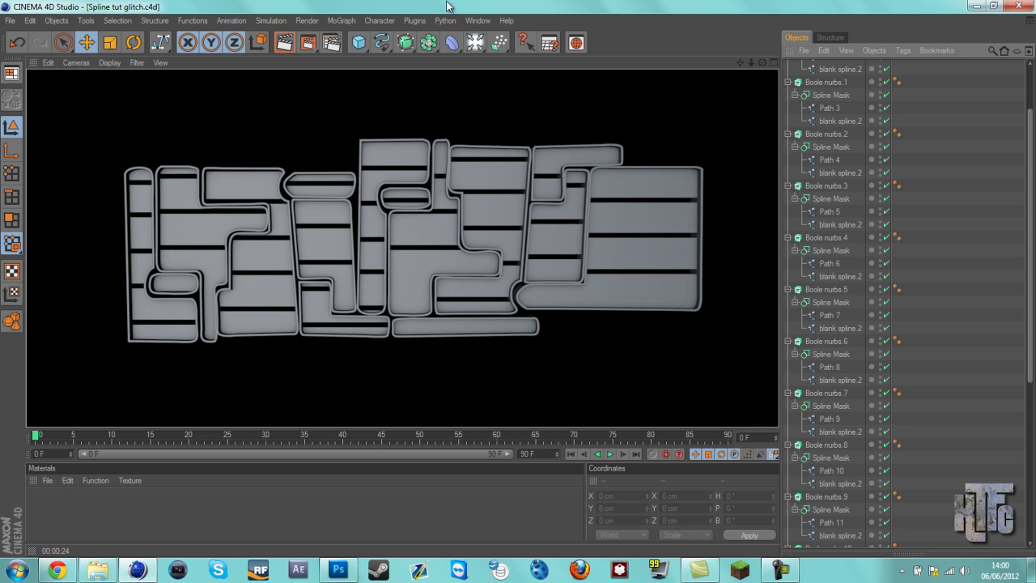
Bring the Backup folder window forward and open its Cinema4D Stuff folder
click(57, 570)
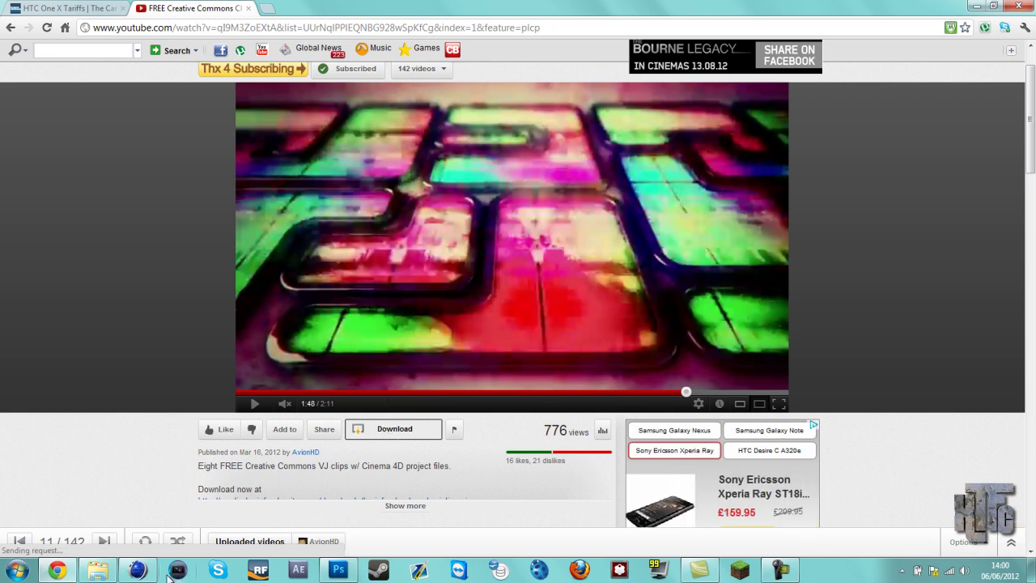
mouse_move(91, 574)
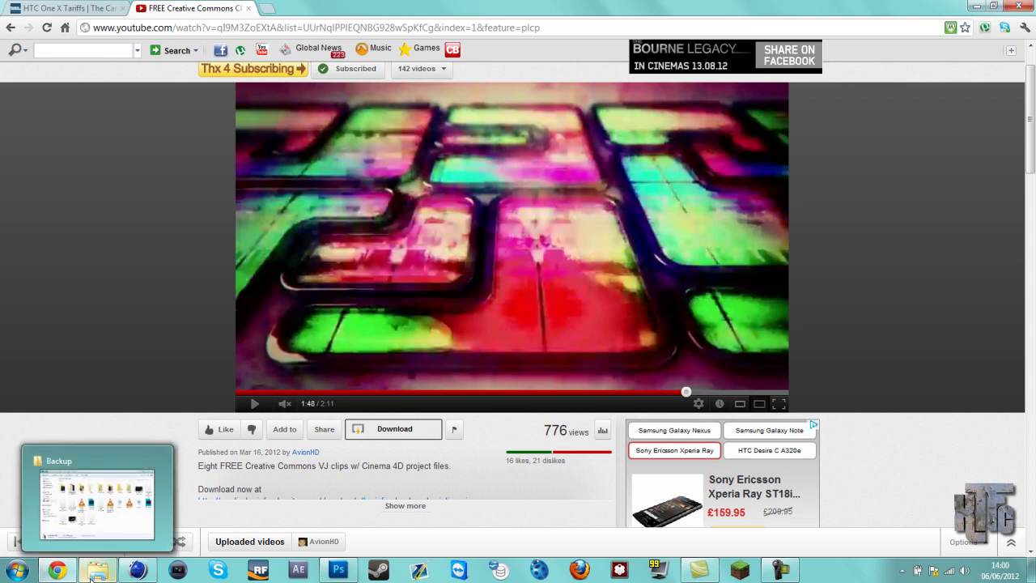
click(104, 530)
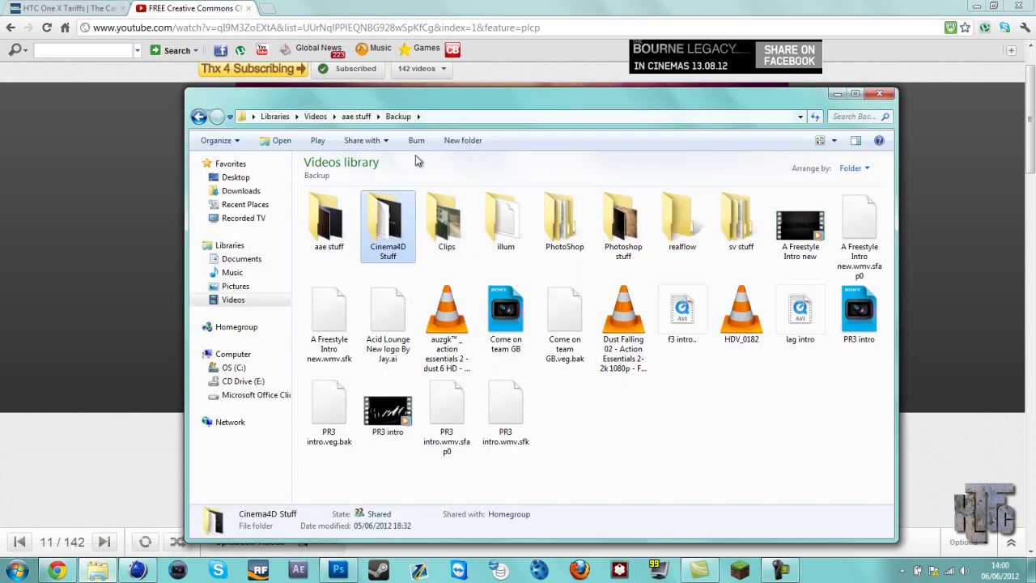
right_click(400, 228)
click(400, 228)
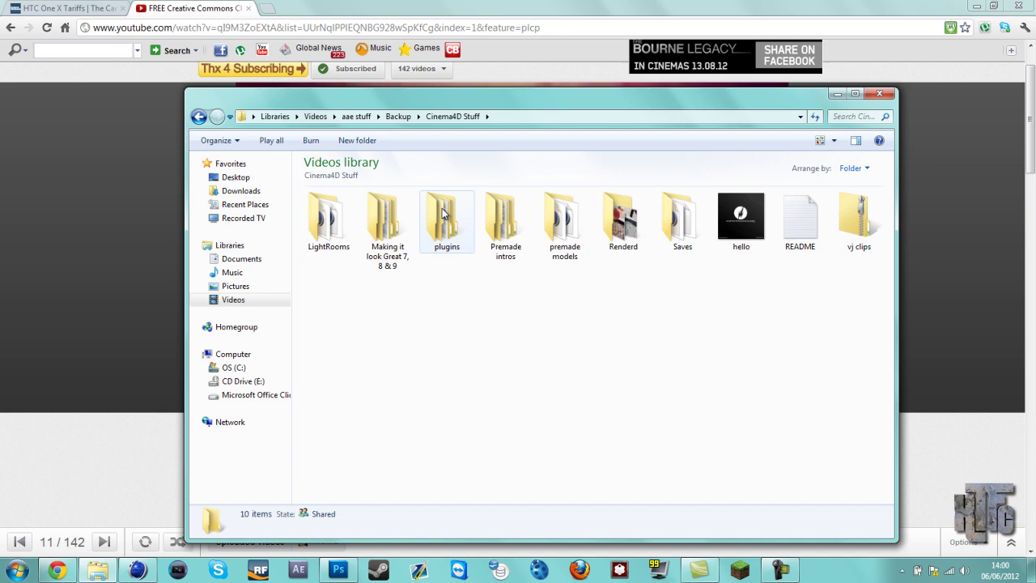
drag(440, 100, 476, 345)
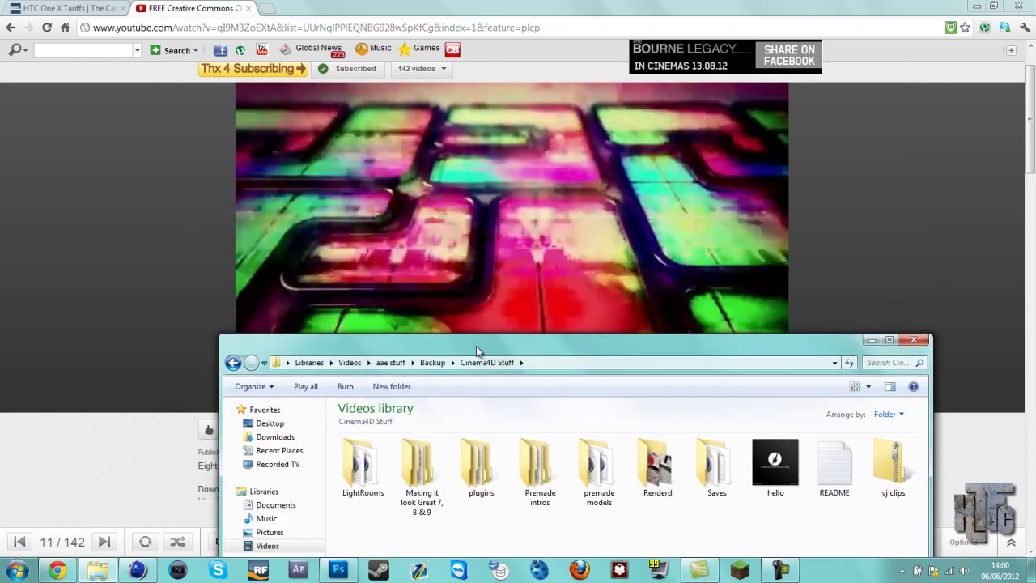
drag(476, 346, 497, 194)
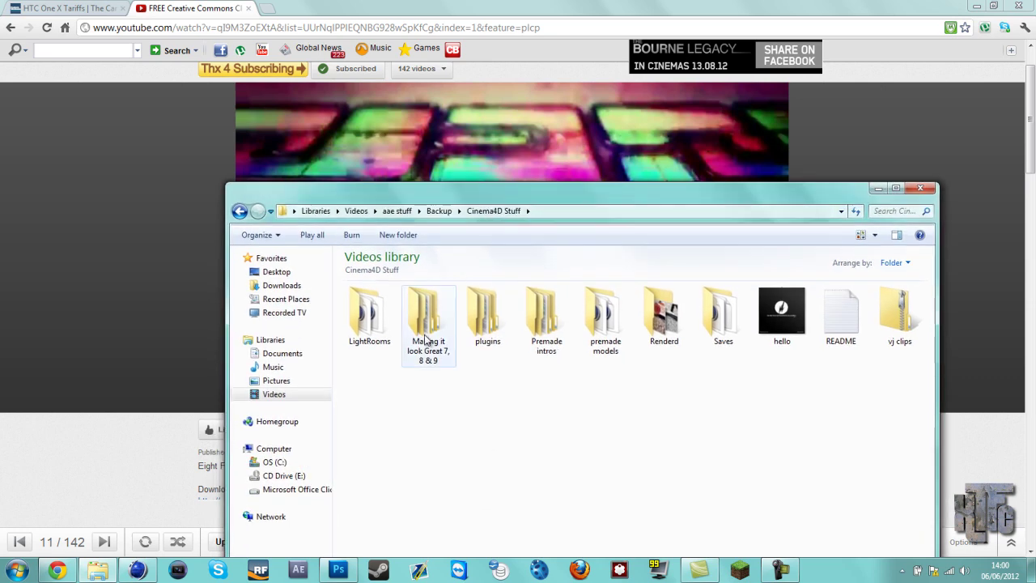
Open Premade intros > poley-two > tex
right_click(534, 324)
key(Escape)
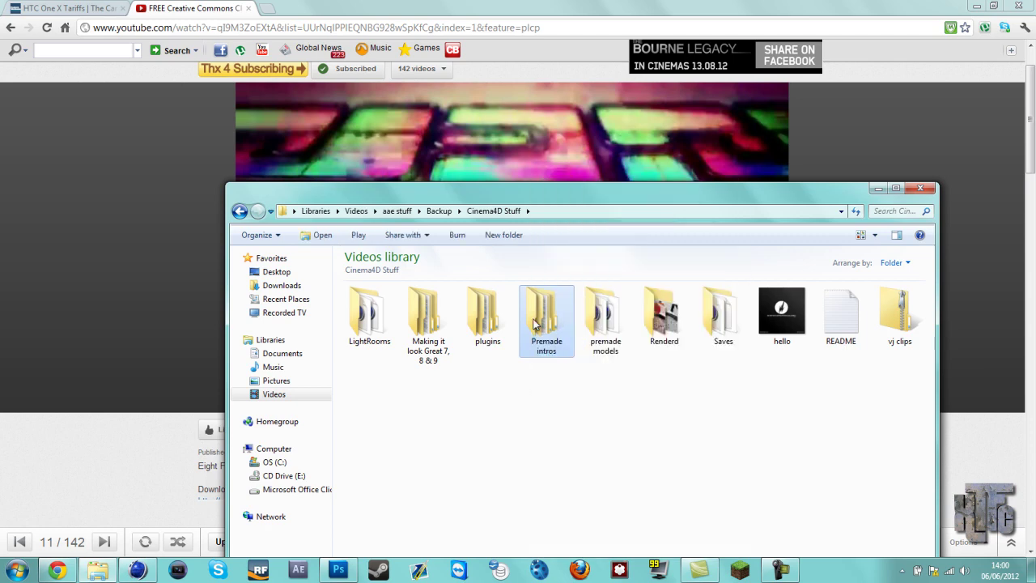
click(550, 400)
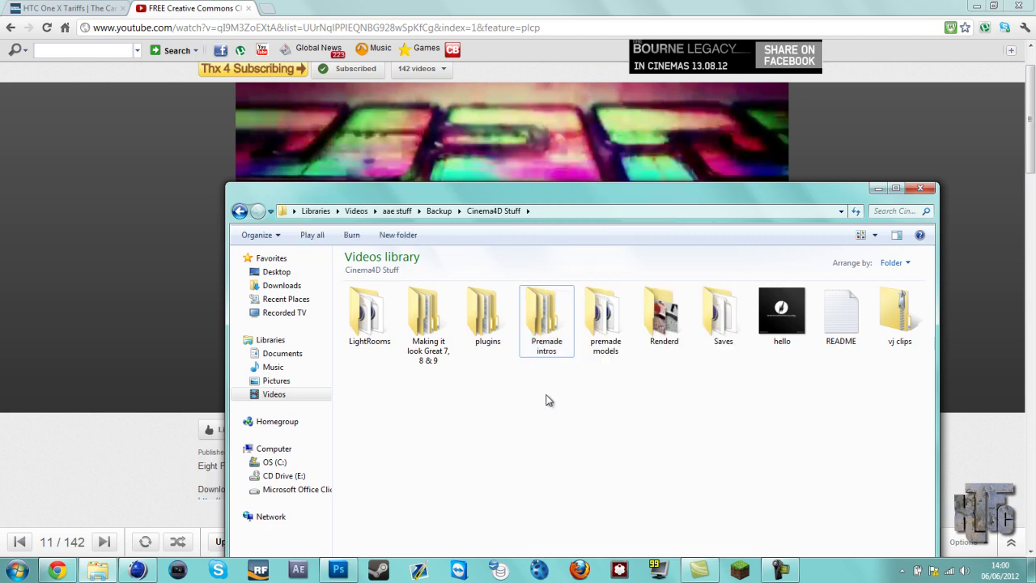
double_click(554, 326)
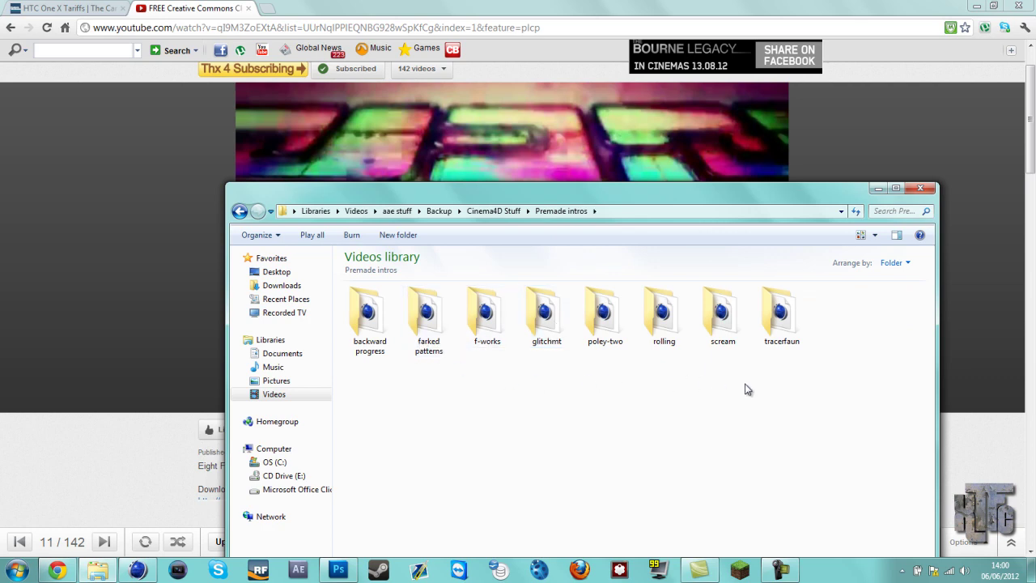
double_click(613, 321)
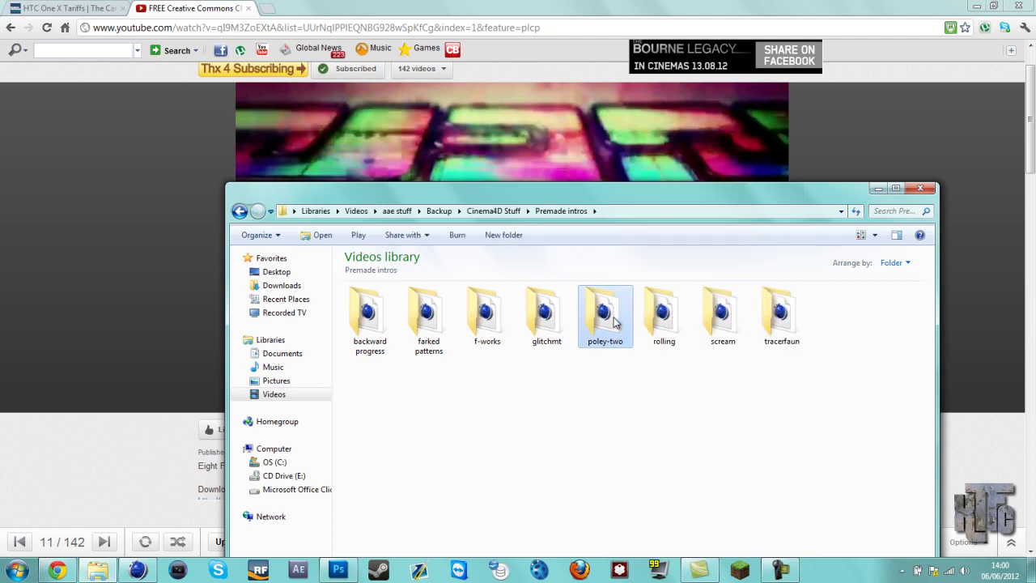
double_click(375, 315)
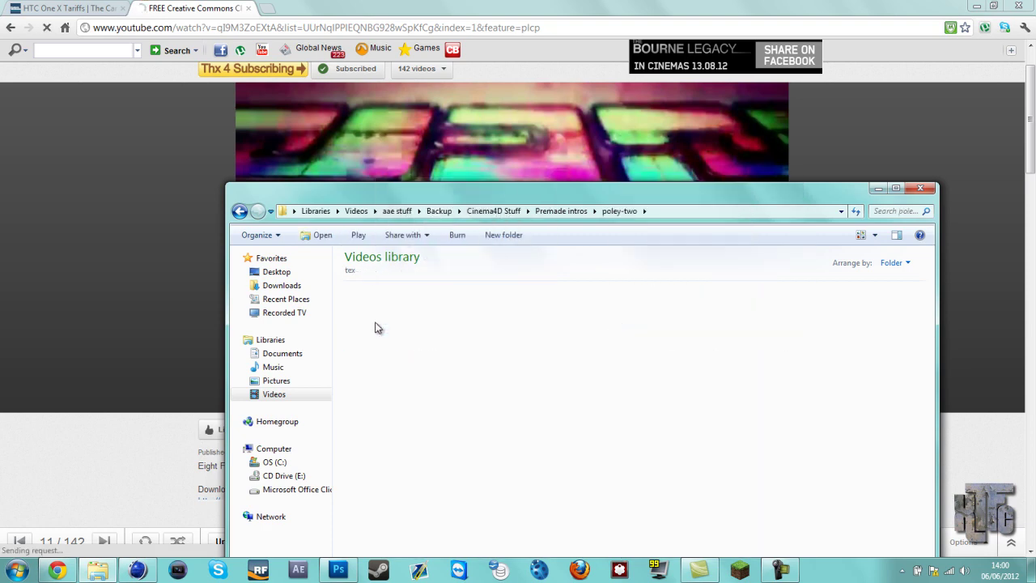
Open VCR - color ramps2 in QuickTime and play the clip
double_click(428, 318)
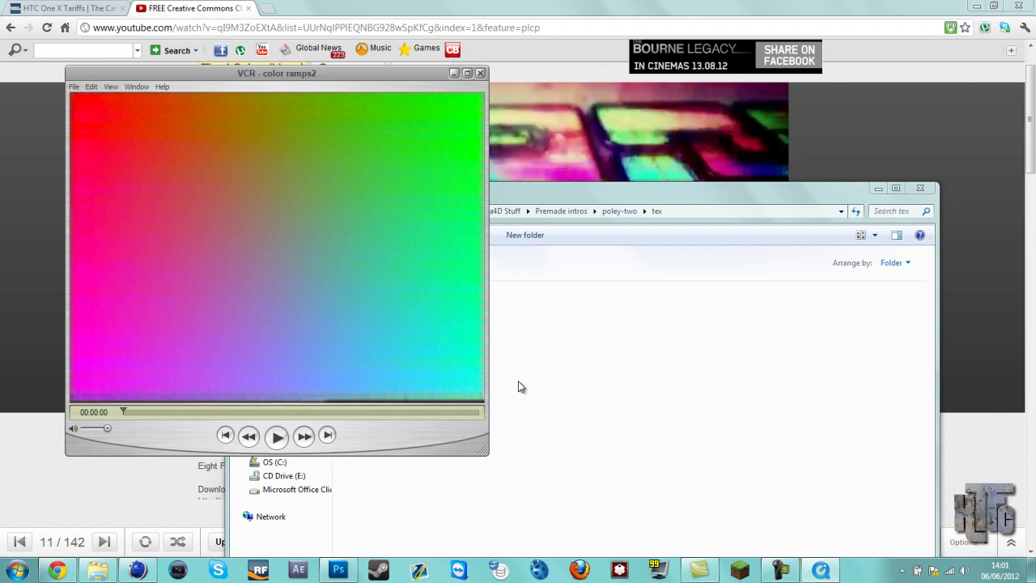
click(276, 437)
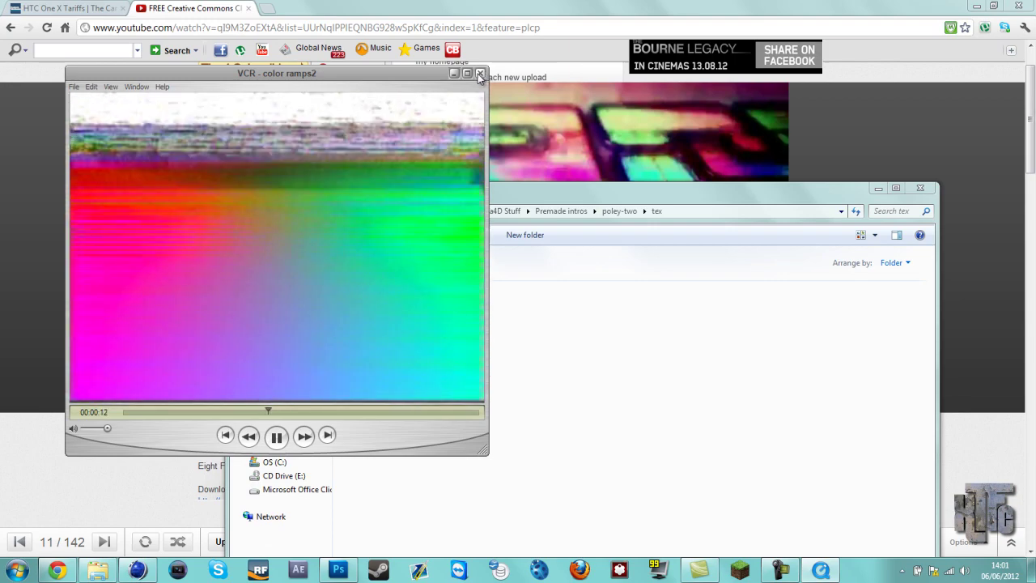
Load VCR - color ramps2 into the Material Manager without copying it, and apply Mat to Boole nurbs.3
click(479, 74)
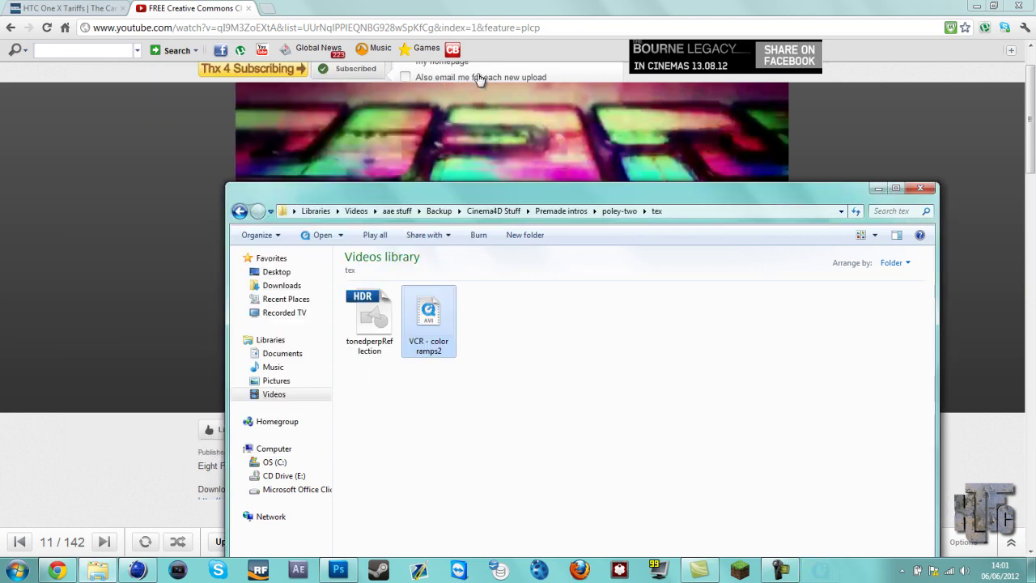
drag(425, 325, 203, 524)
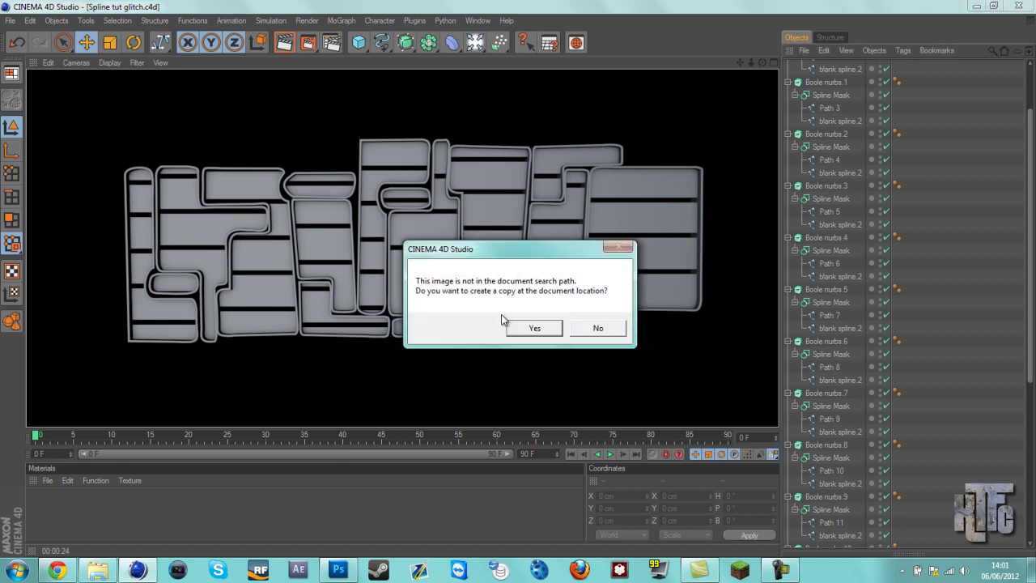
click(596, 328)
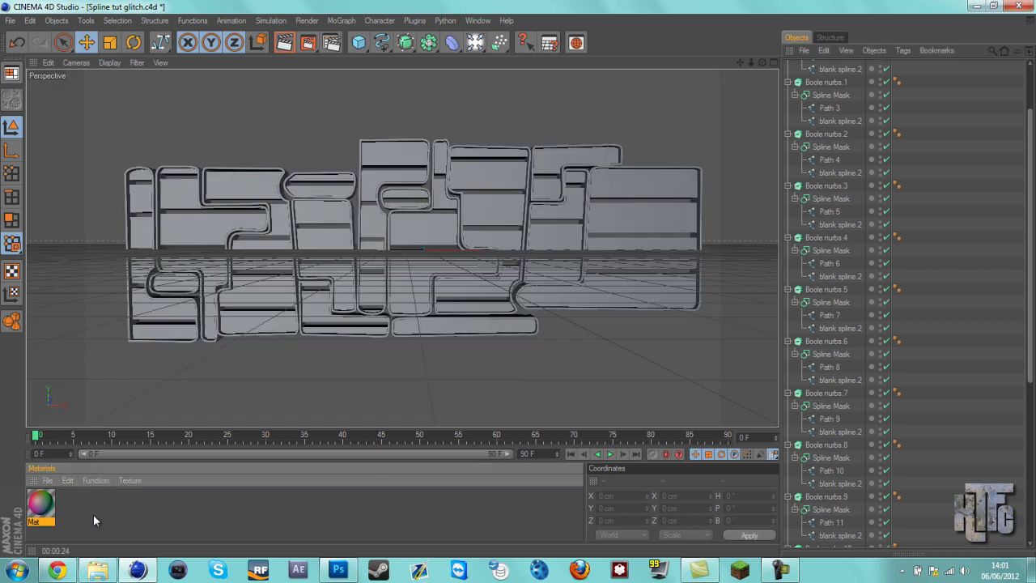
drag(39, 512, 195, 236)
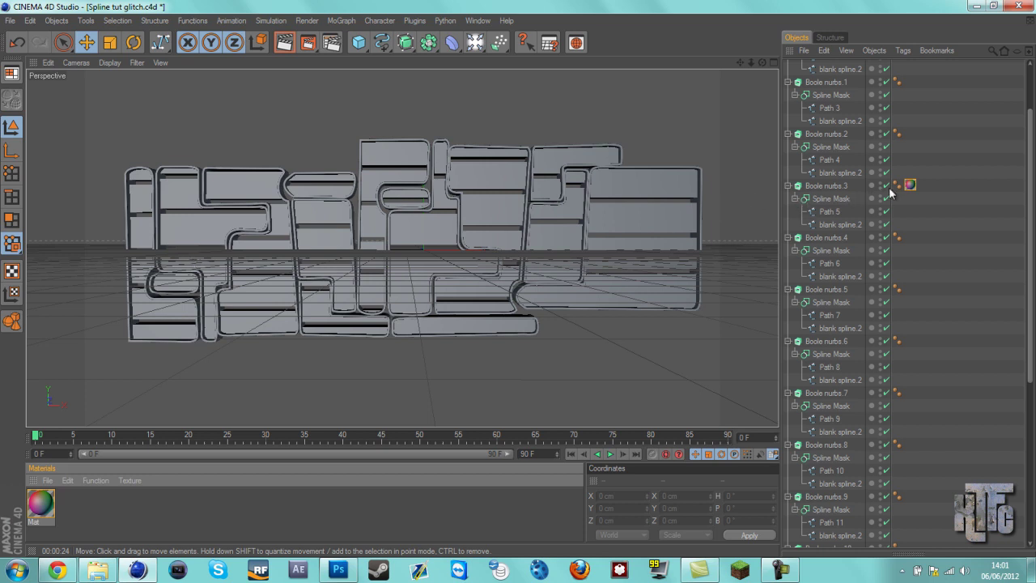
Set the texture tag's projection to Cubic and try seamless tiling, leaving it off
click(892, 553)
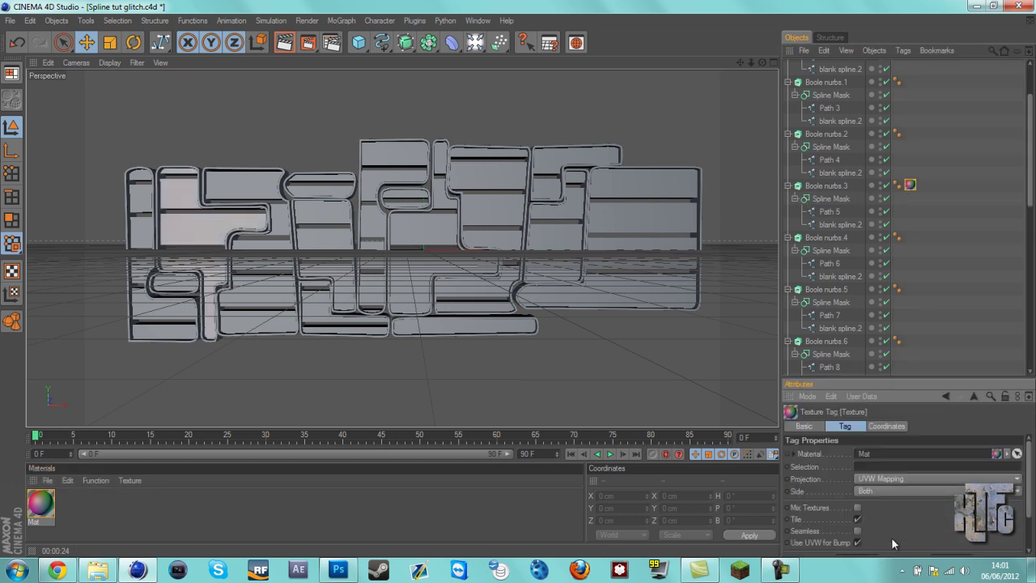
click(883, 481)
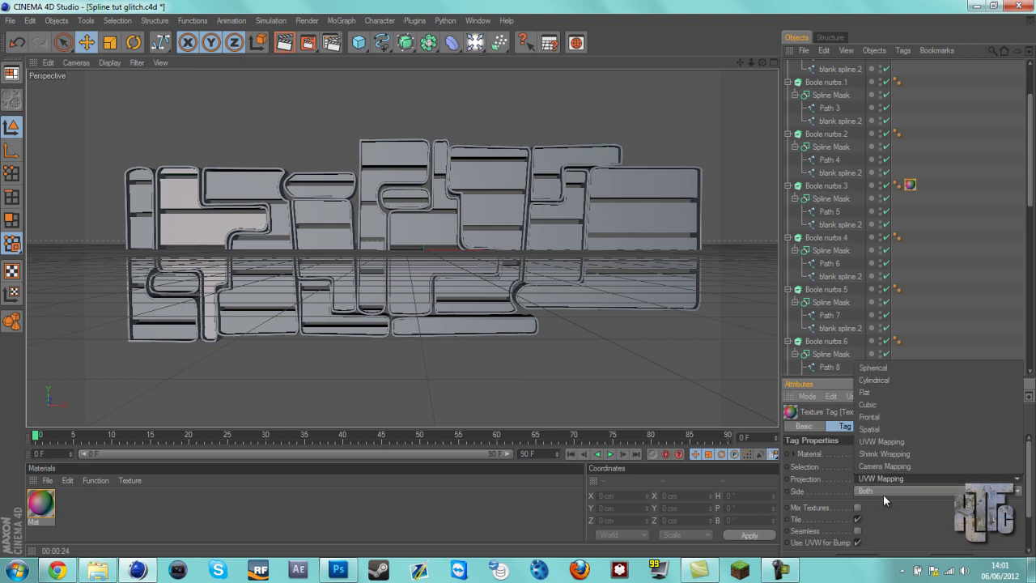
click(883, 404)
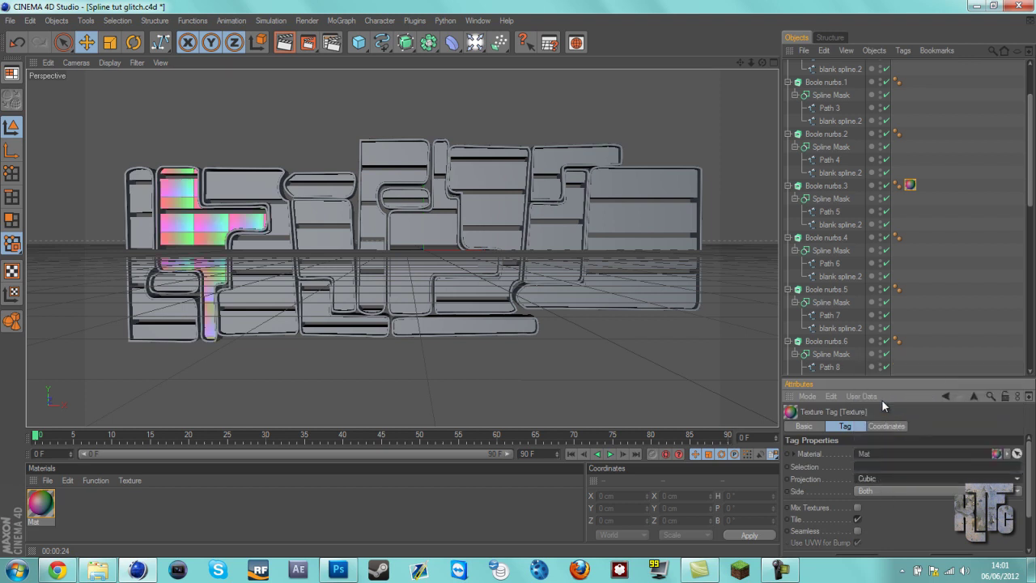
click(858, 531)
drag(903, 375, 904, 268)
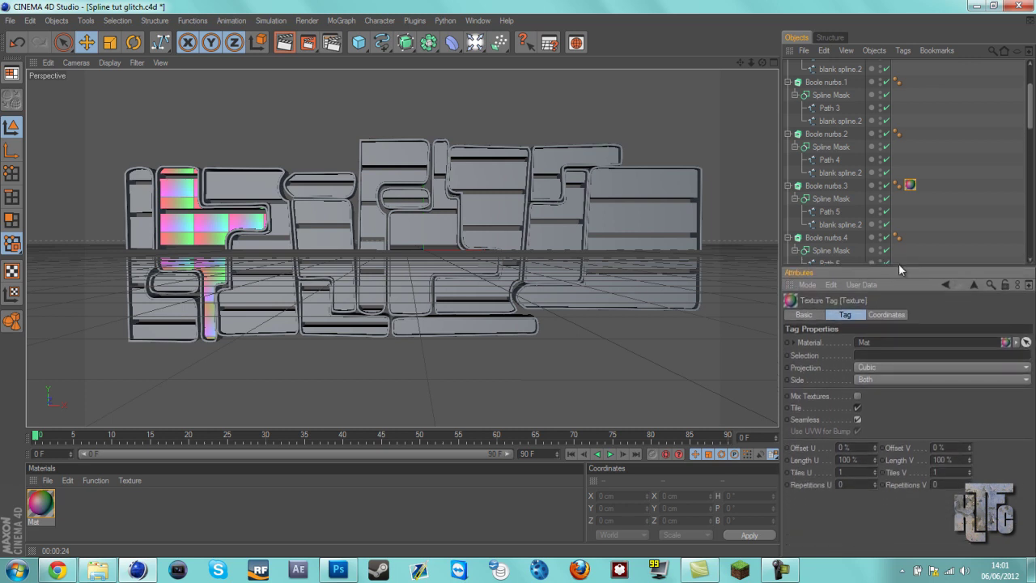
click(790, 187)
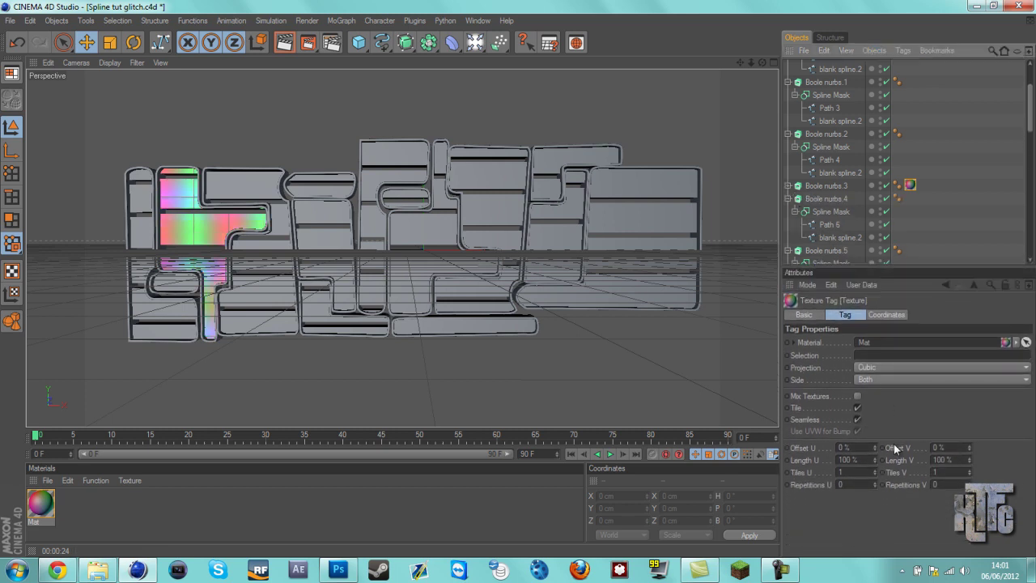
click(857, 420)
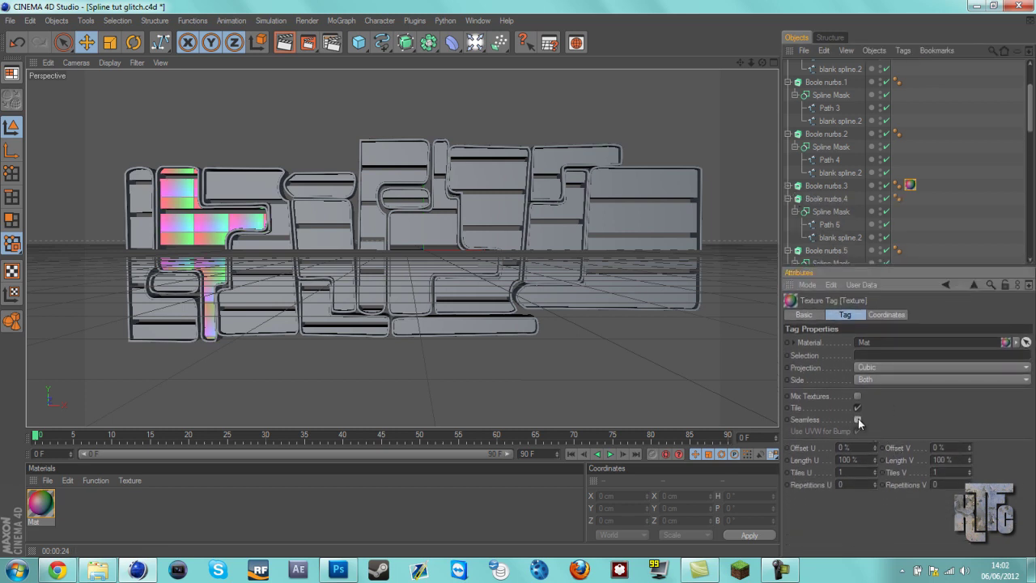
Cycle the projection through Spatial, Flat, Spherical, Cylindrical, Flat and Frontal
click(891, 368)
click(891, 442)
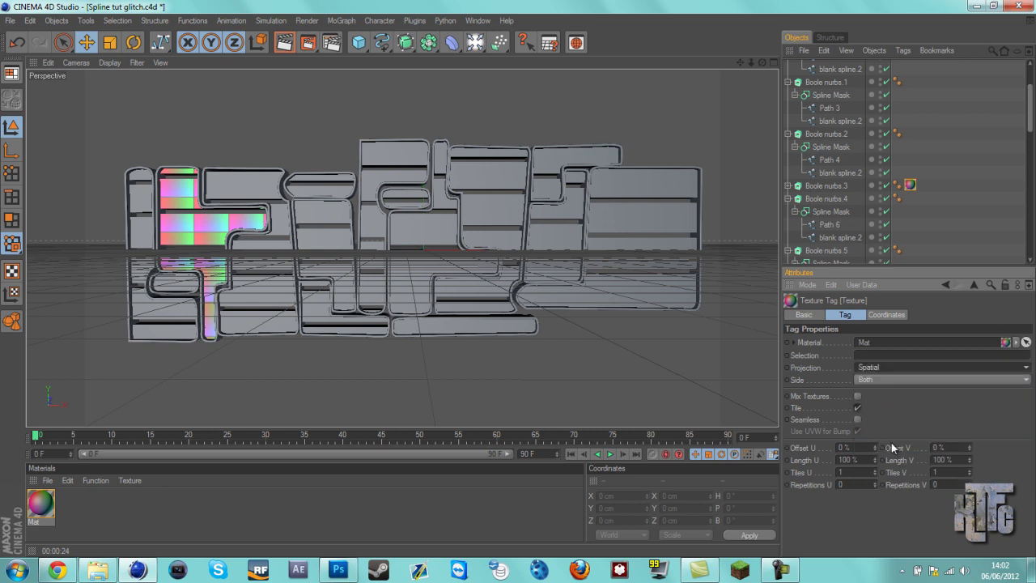
click(879, 368)
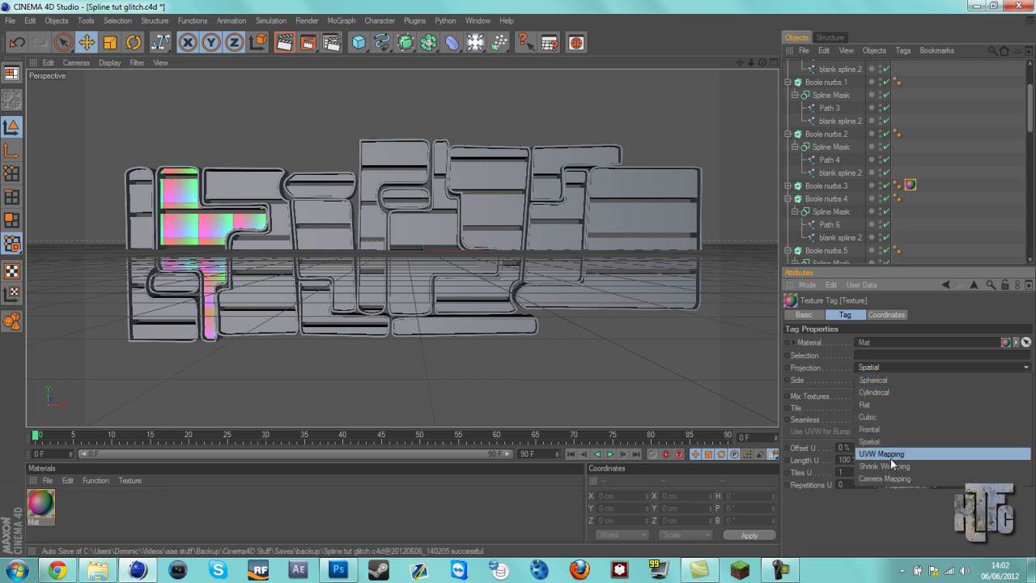
click(882, 405)
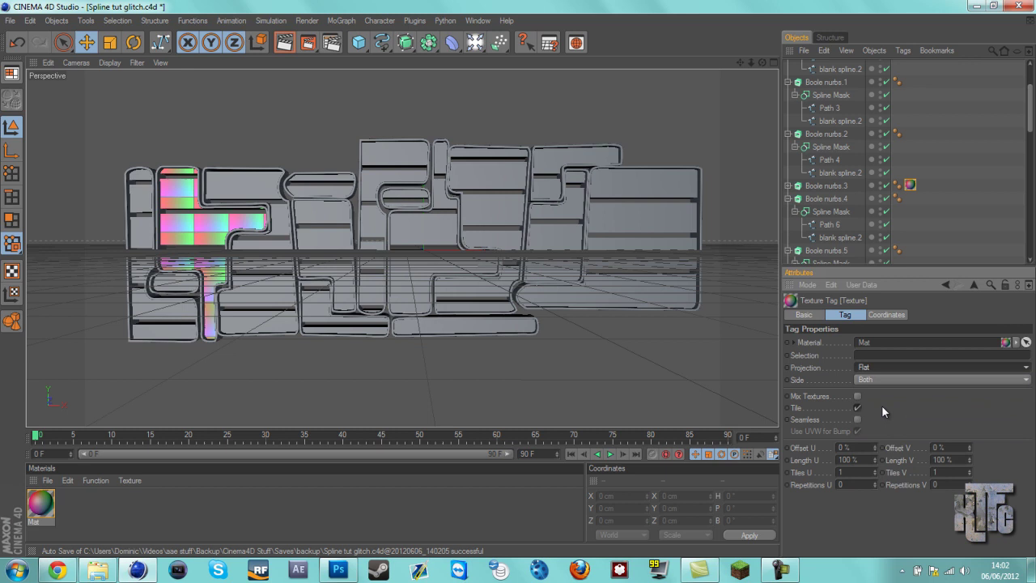
click(889, 367)
click(885, 379)
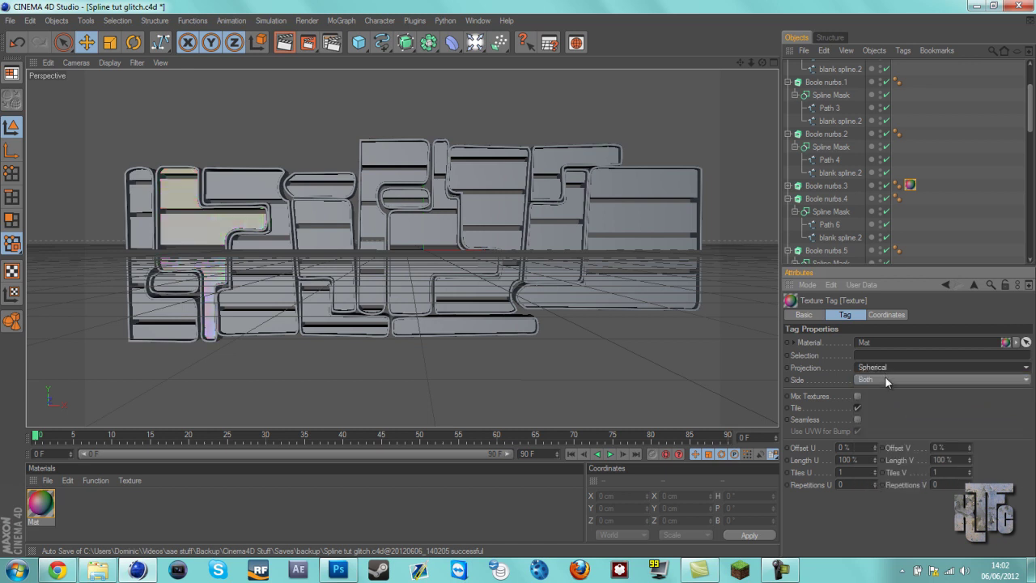
click(882, 371)
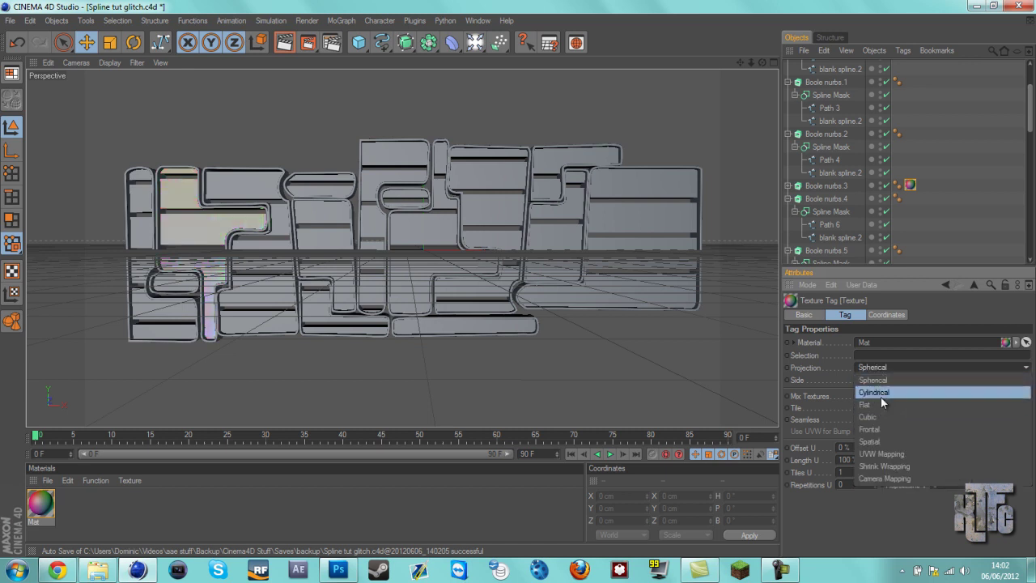
click(881, 390)
click(880, 366)
click(878, 404)
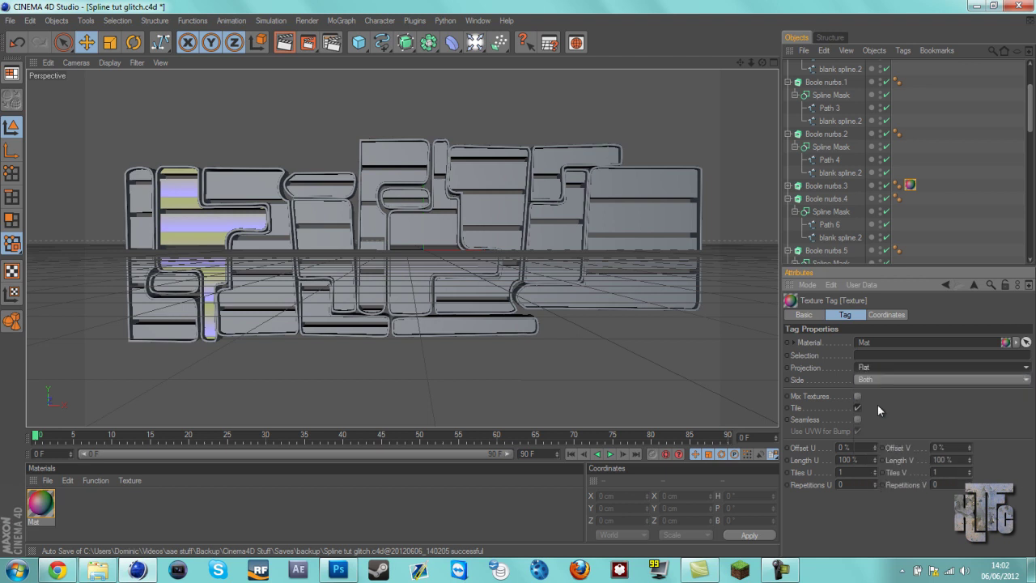
click(877, 369)
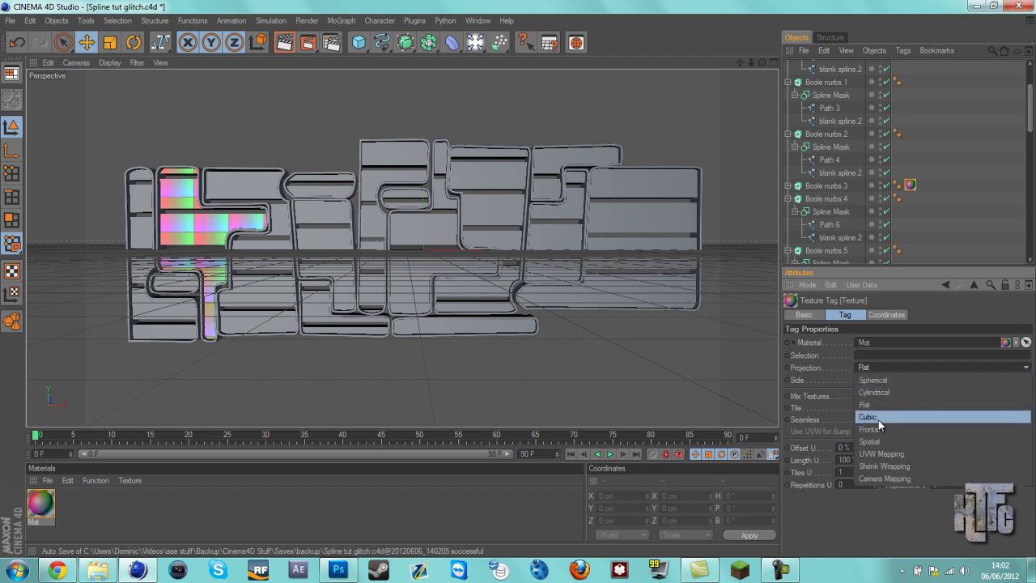
click(881, 430)
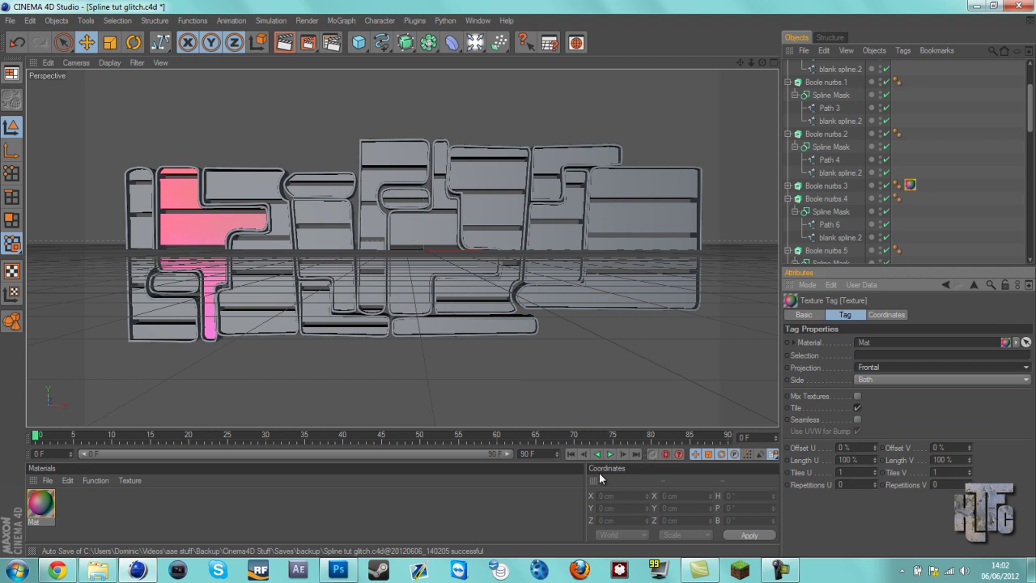
Play the animation with Frontal, then switch the projection back to Spatial and replay
click(612, 455)
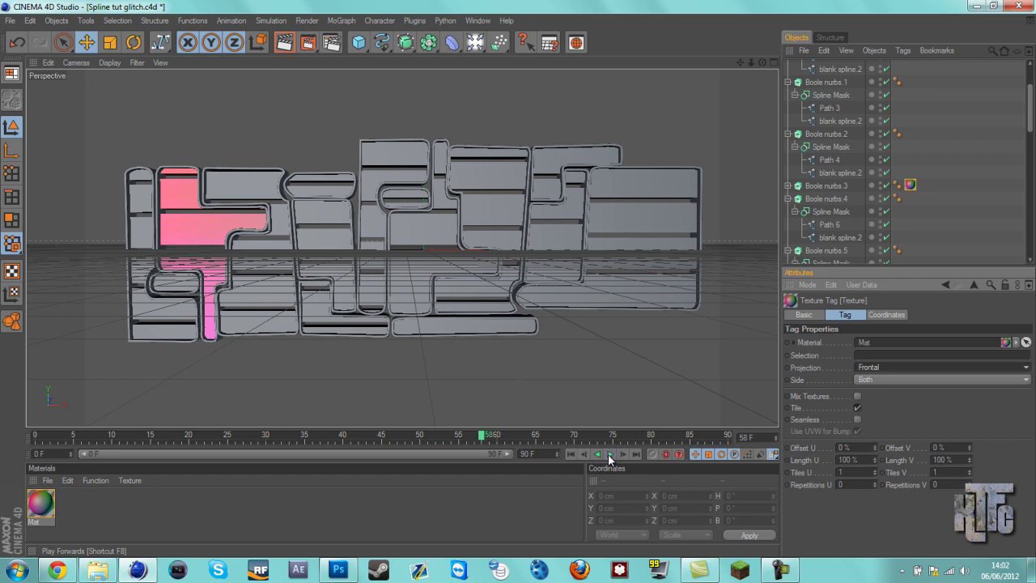
click(878, 369)
click(890, 442)
click(609, 455)
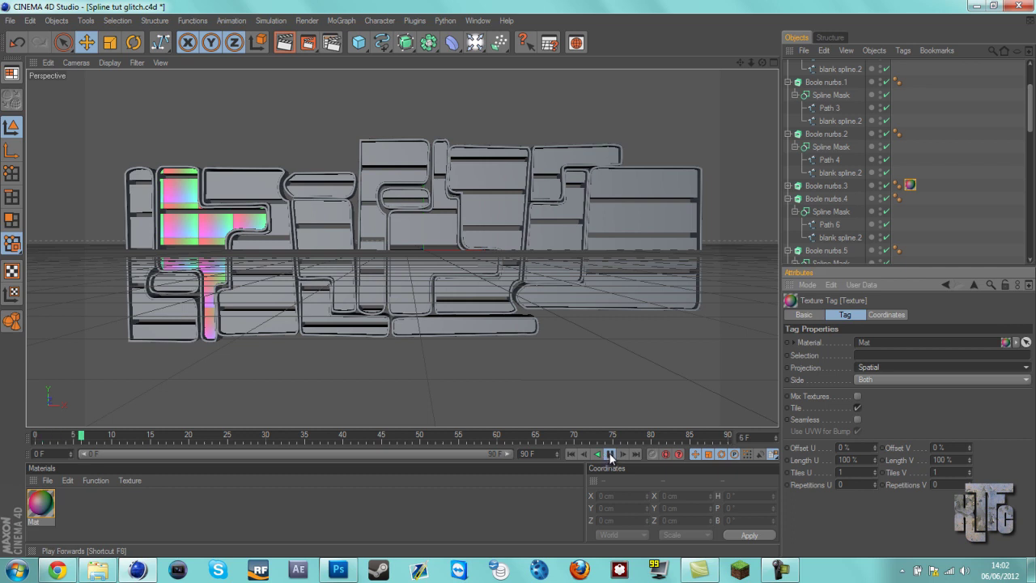
Set the animation end frame to 300 and extend the preview range to frame 300
click(609, 453)
click(527, 453)
key(BackSpace)
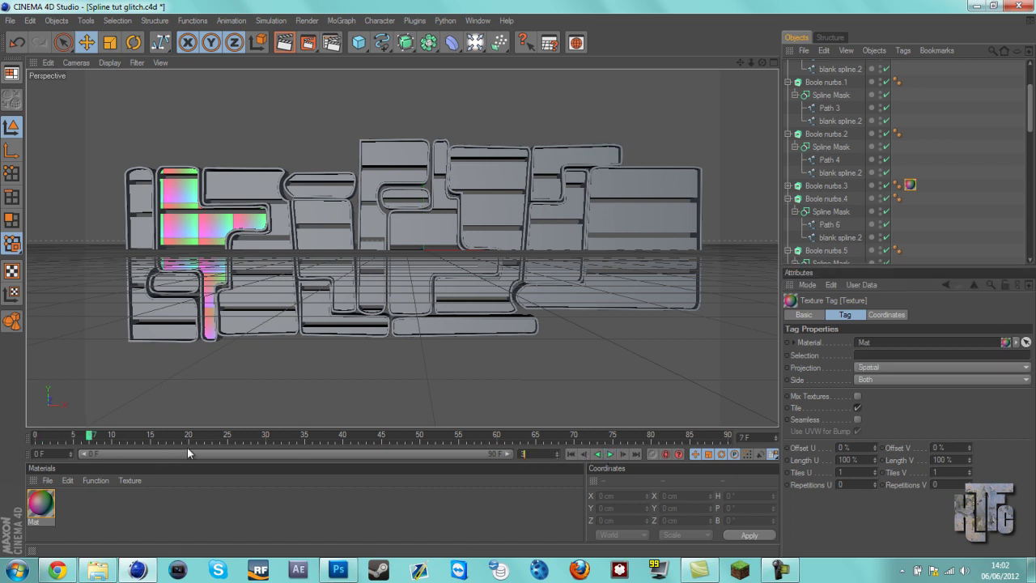
text(300 F)
click(422, 503)
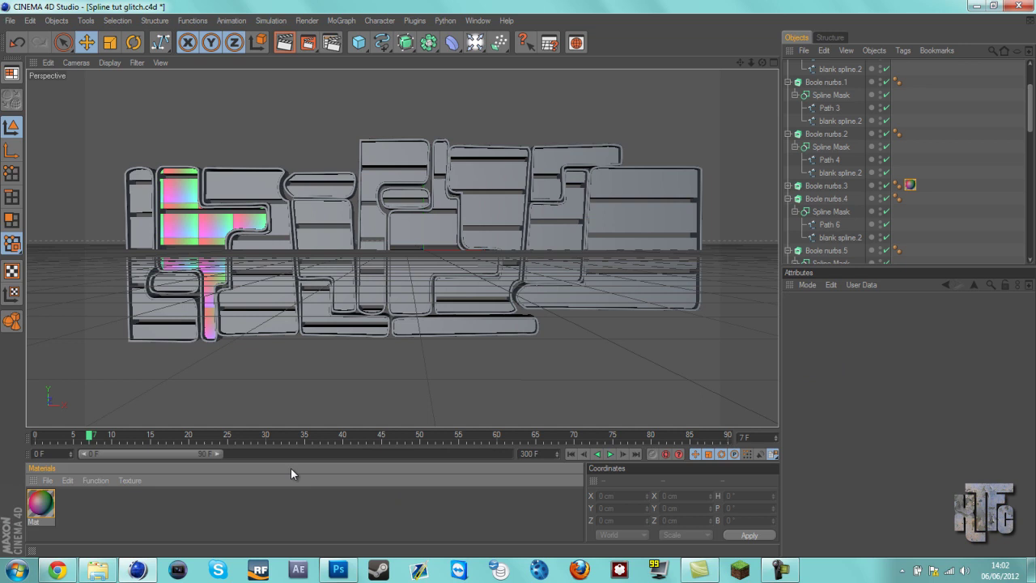
drag(210, 455, 508, 455)
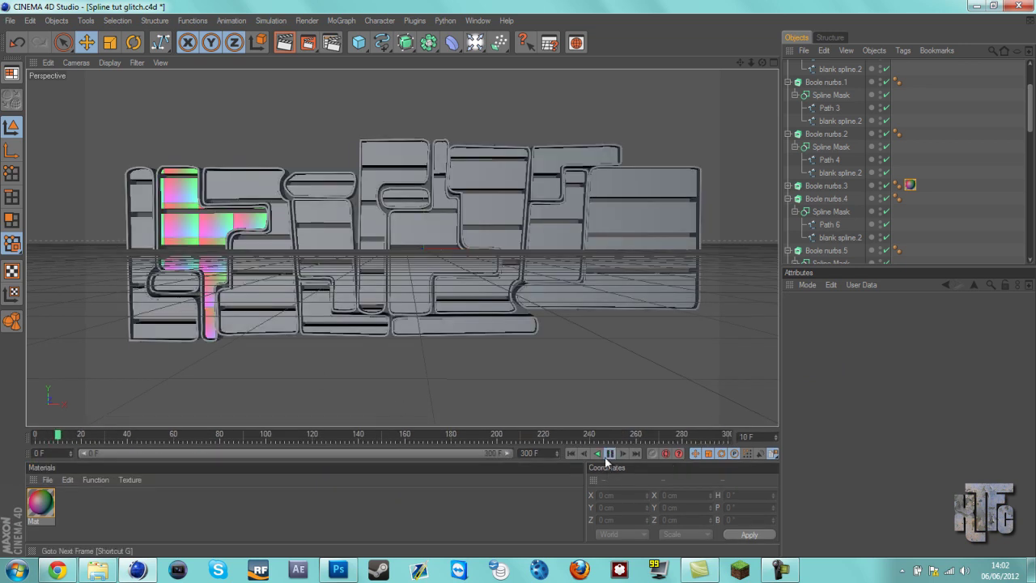
Frame the textured letters closer in the viewport and play the animation
click(610, 454)
drag(739, 62, 559, 280)
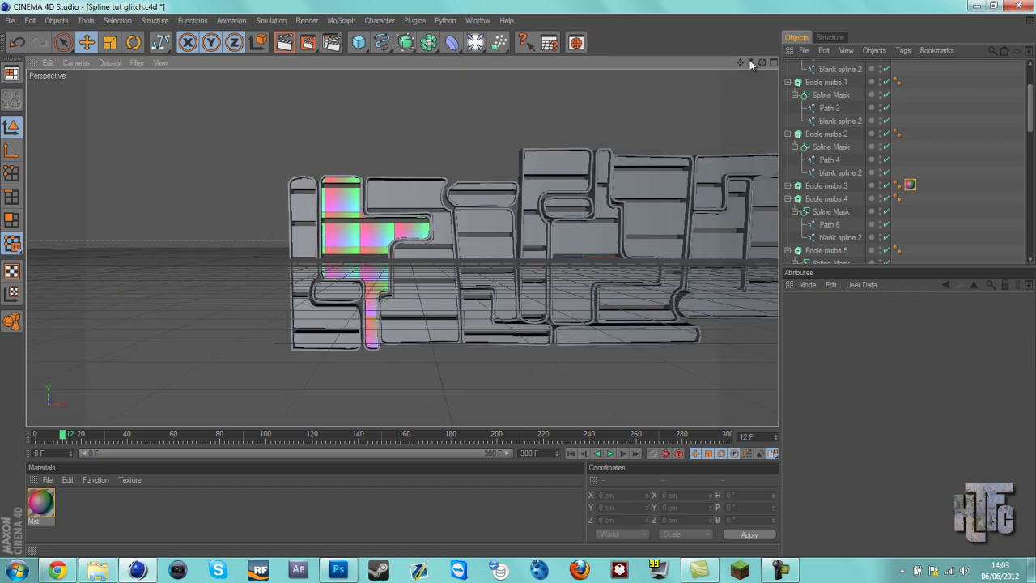
drag(750, 63, 688, 139)
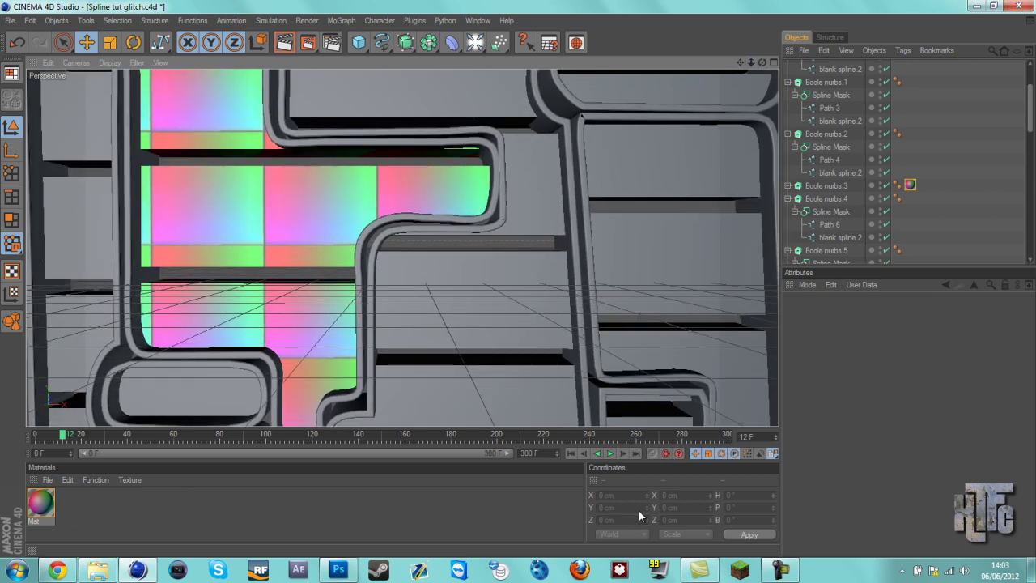
click(610, 453)
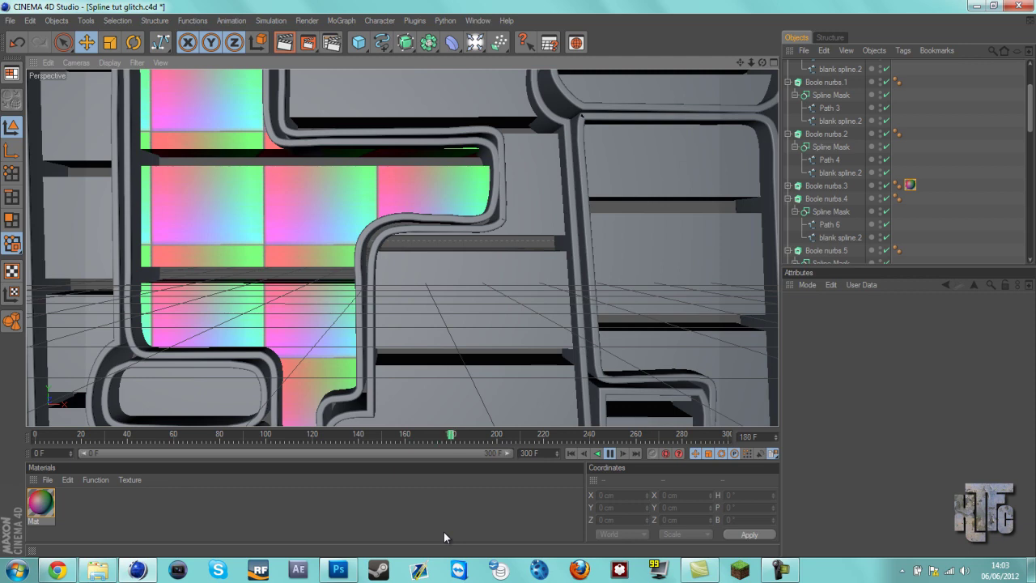
Stop playback at frame 197 and open poley-two.c4d from Premade intros > poley-two
click(610, 454)
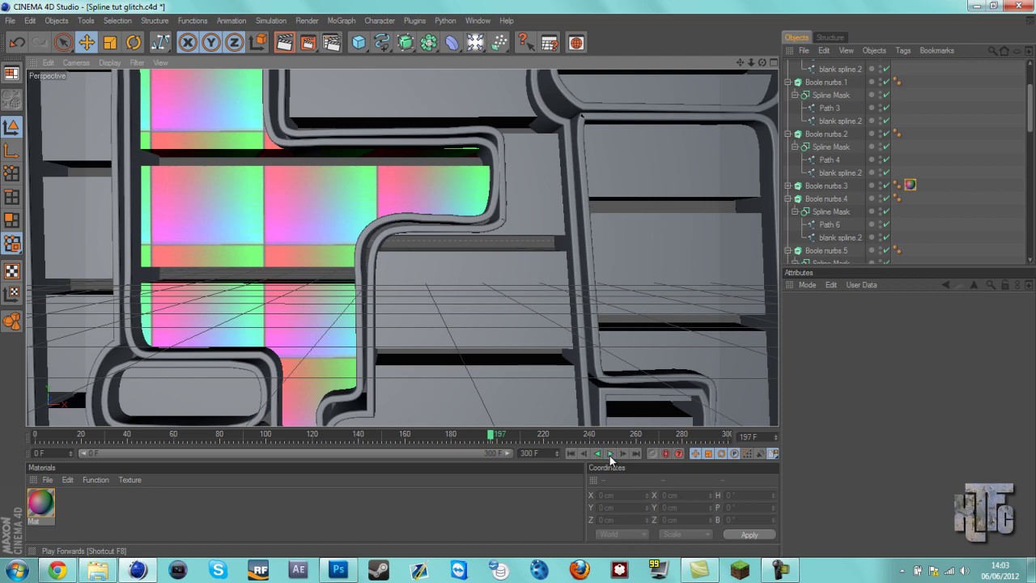
click(97, 570)
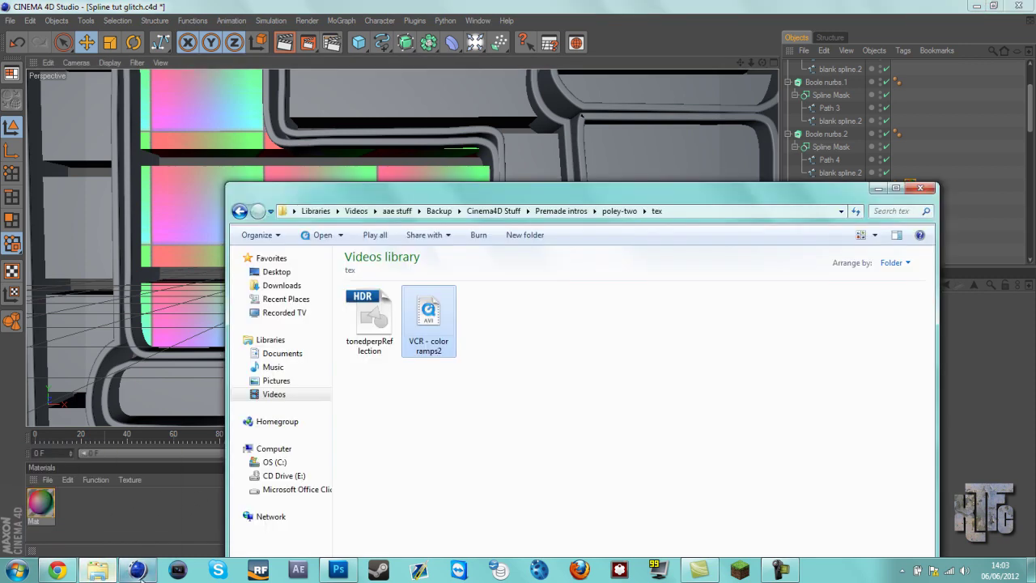
click(561, 211)
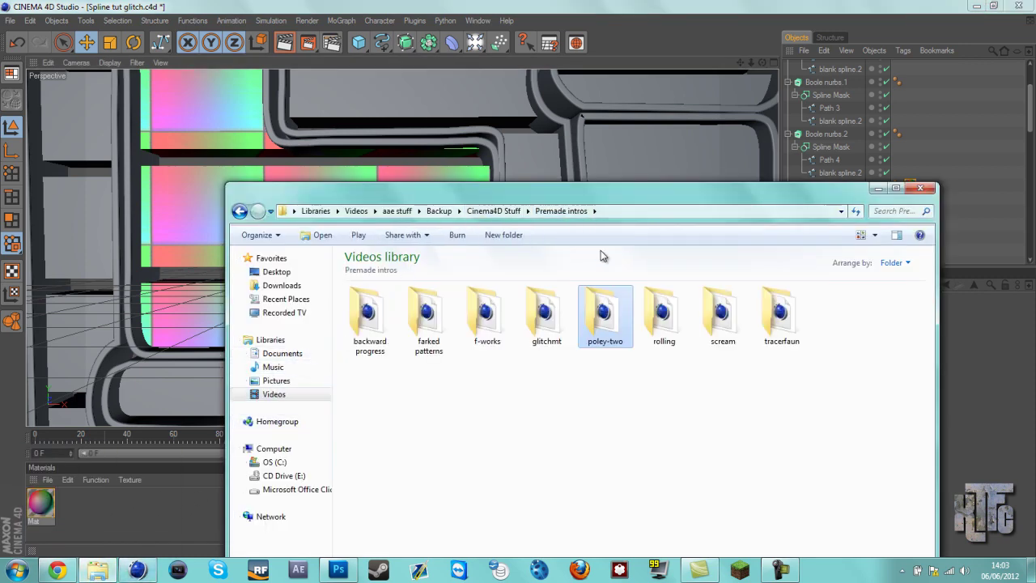
right_click(601, 318)
double_click(601, 318)
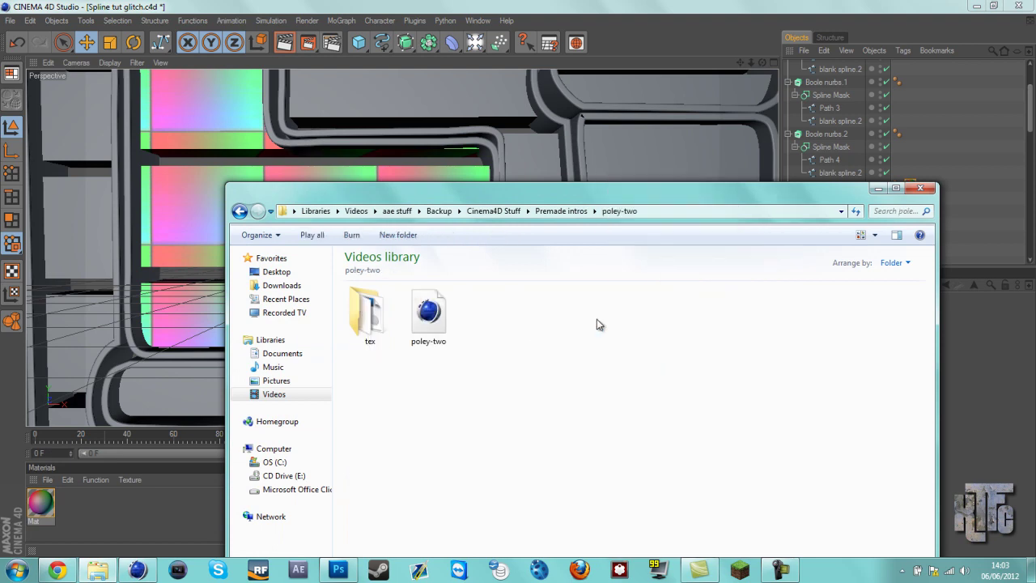
double_click(425, 324)
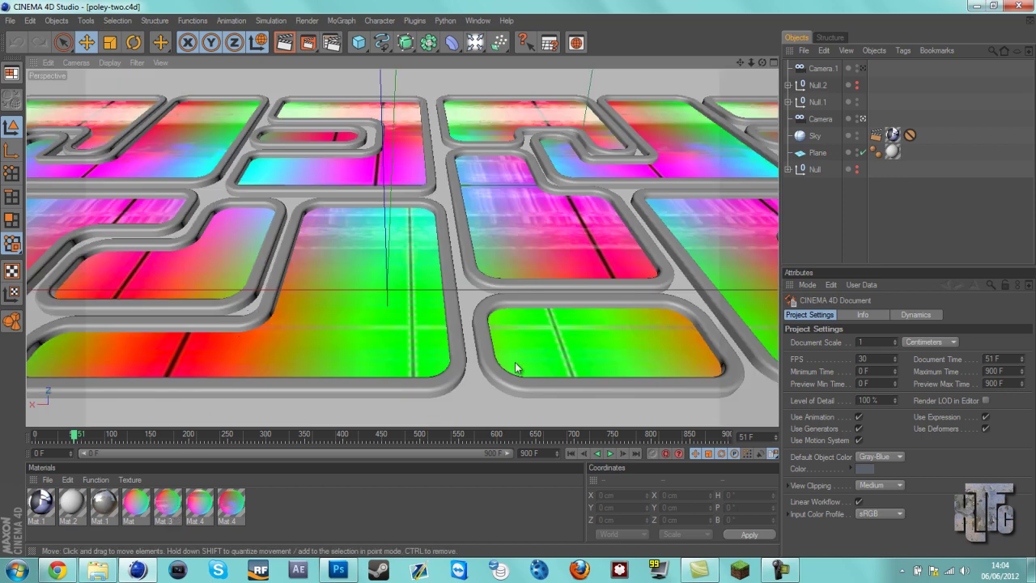
Briefly preview the reference animation and inspect its Null.1 > Null.5 > Spline.6 hierarchy
click(611, 453)
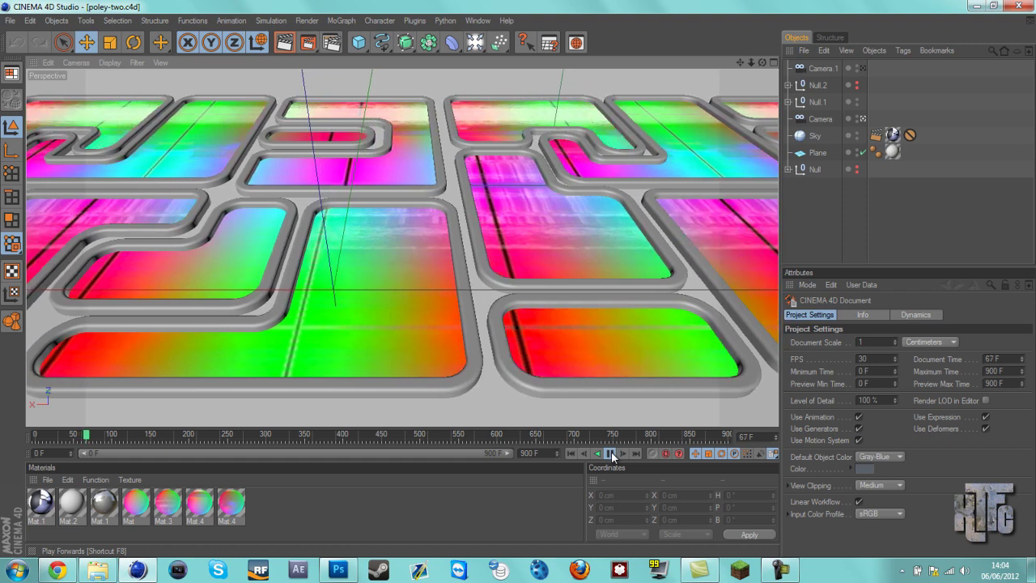
click(611, 453)
click(502, 252)
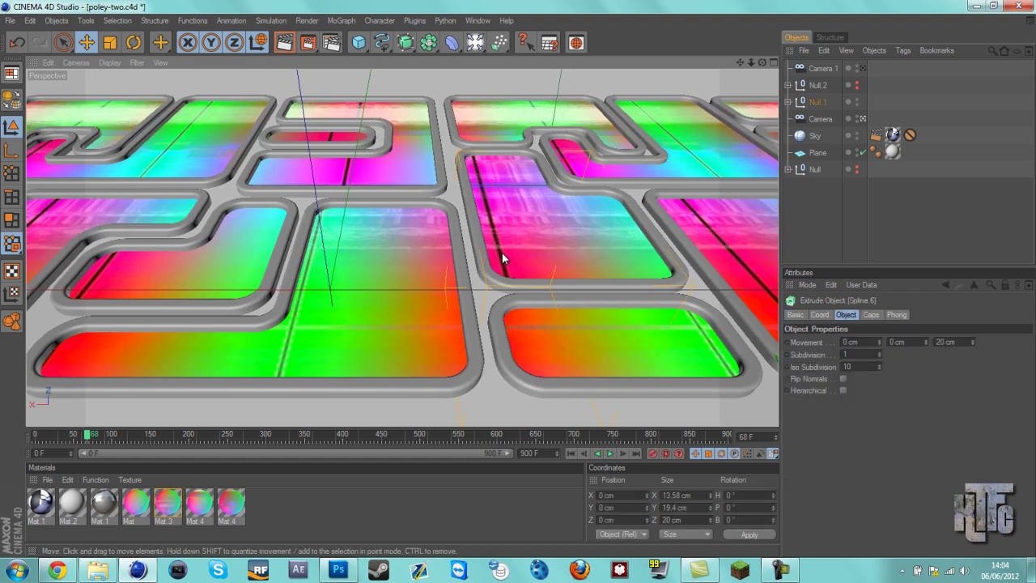
click(789, 102)
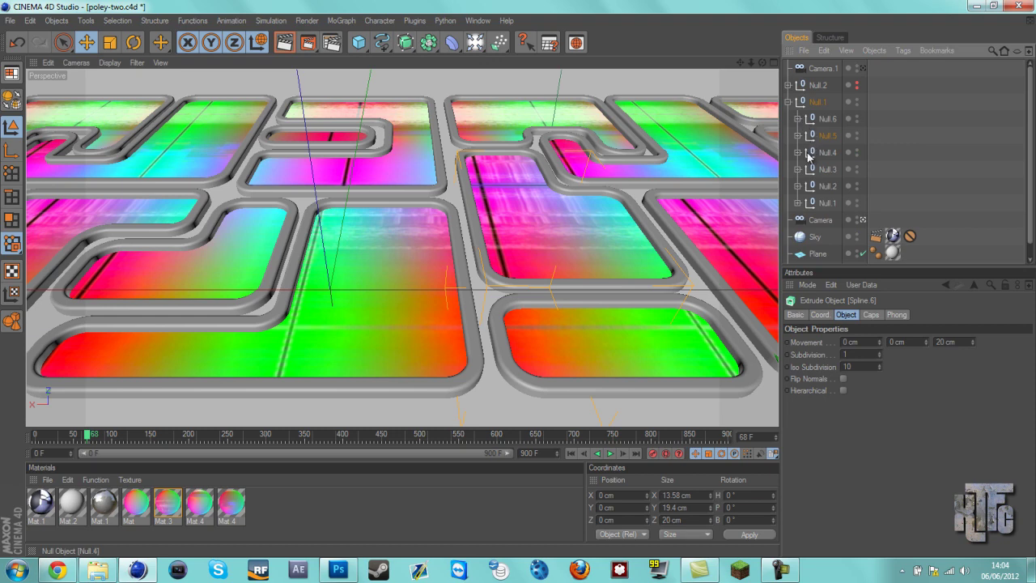
click(797, 135)
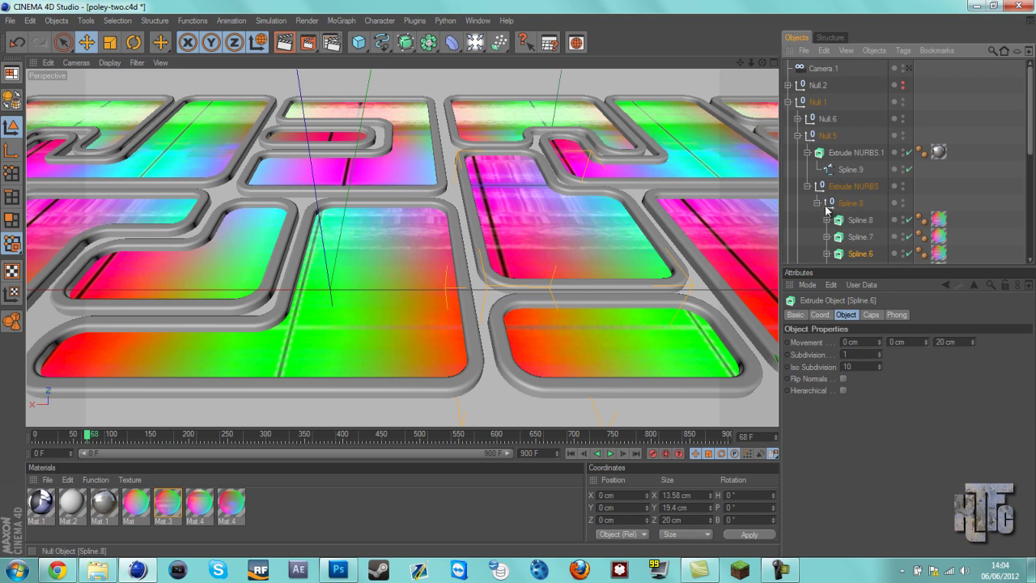
scroll(1031, 139, down, 6)
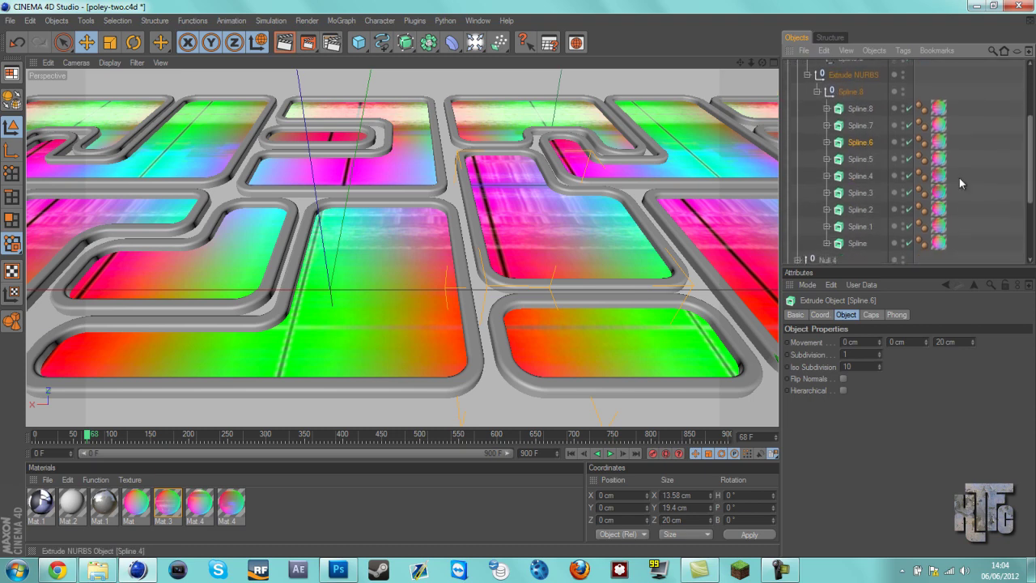
click(827, 143)
click(827, 143)
click(395, 536)
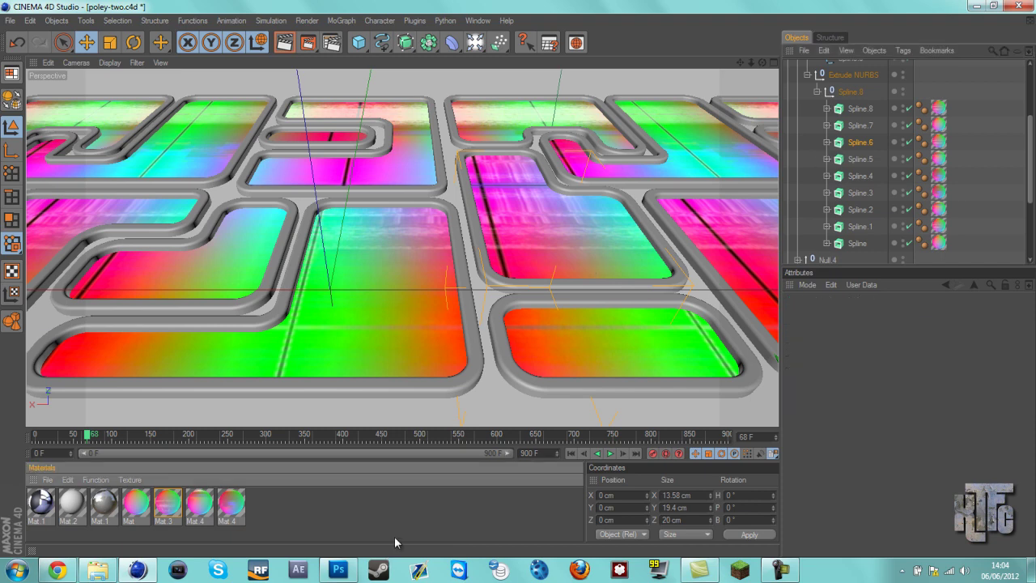
Play the animation from frame 68 and stop it at frame 94
click(611, 453)
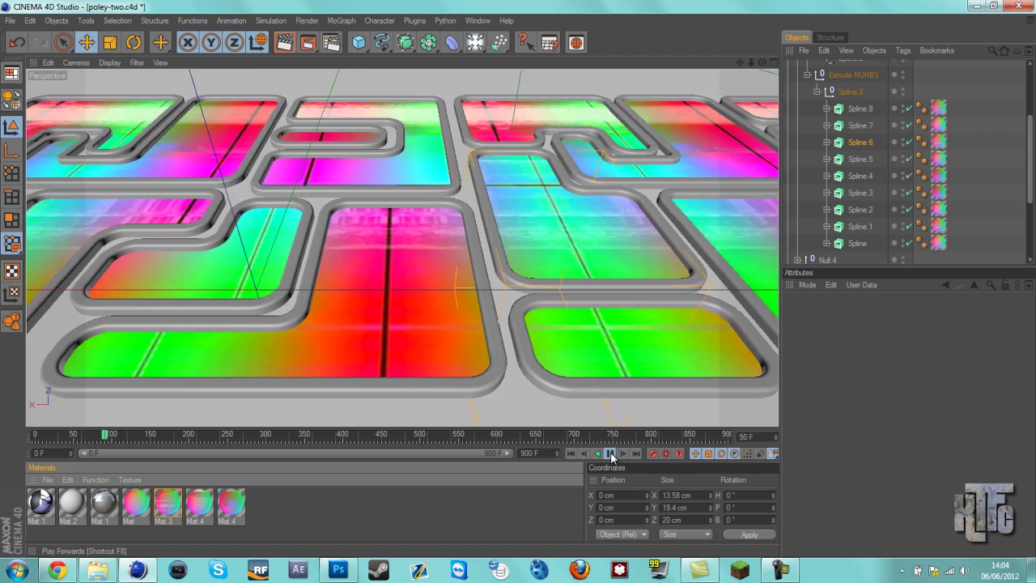
click(612, 454)
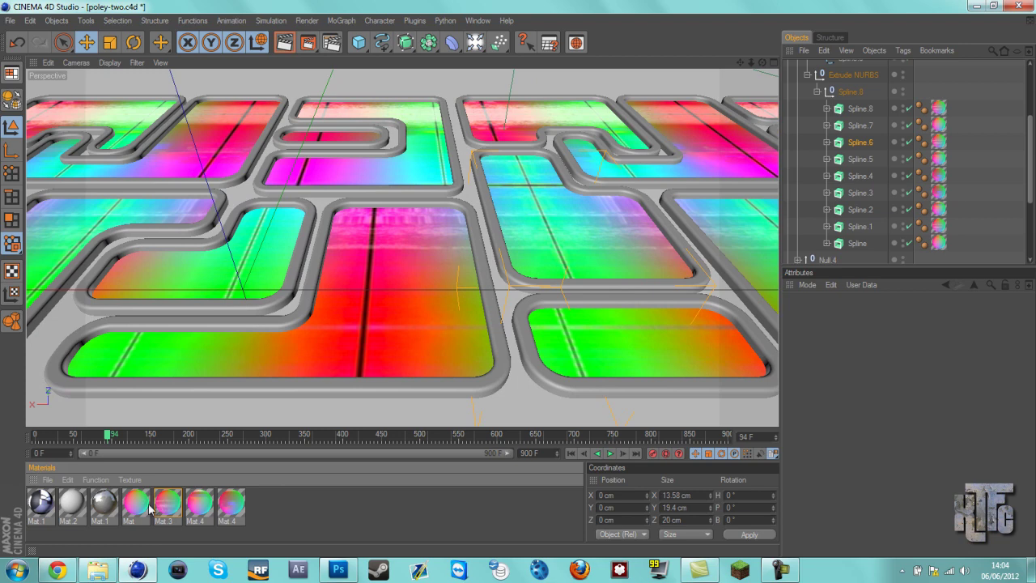
key(F10)
click(171, 504)
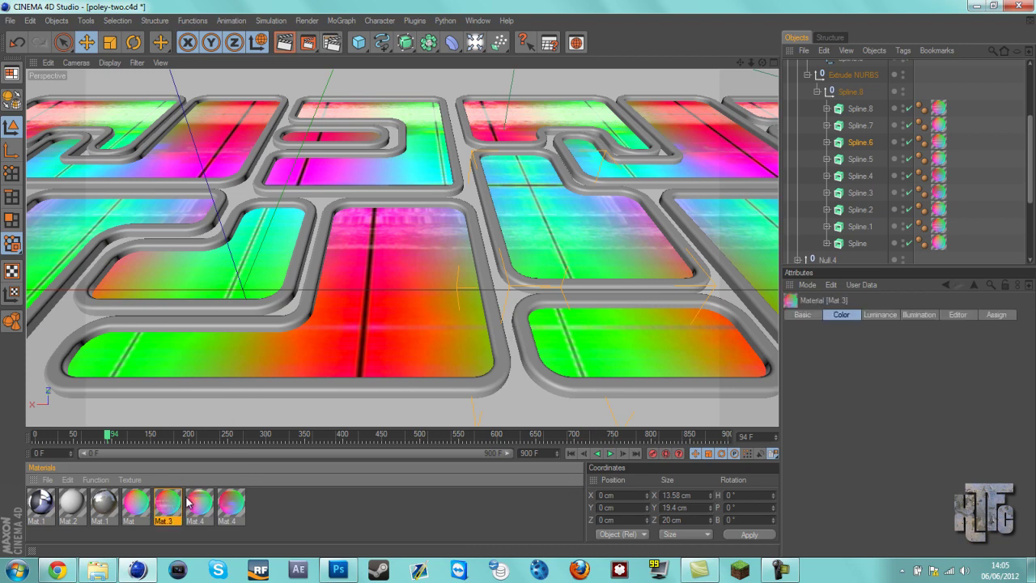
double_click(174, 503)
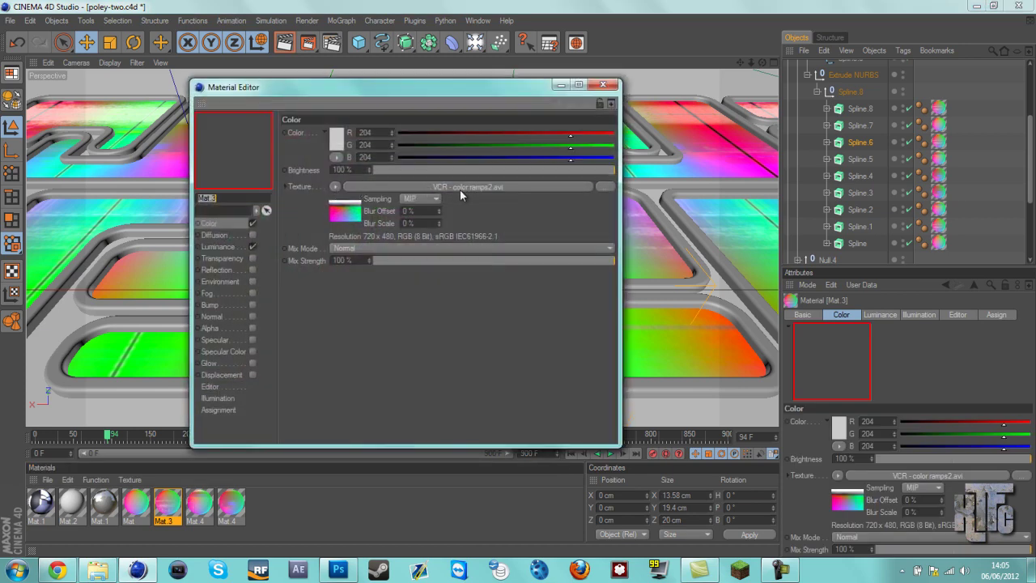
click(221, 247)
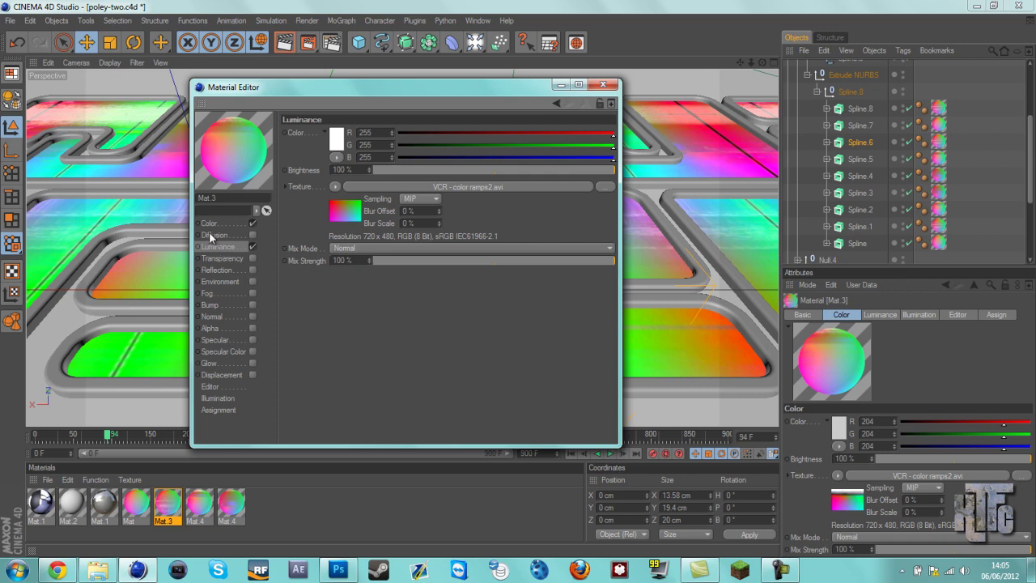
click(218, 224)
click(603, 84)
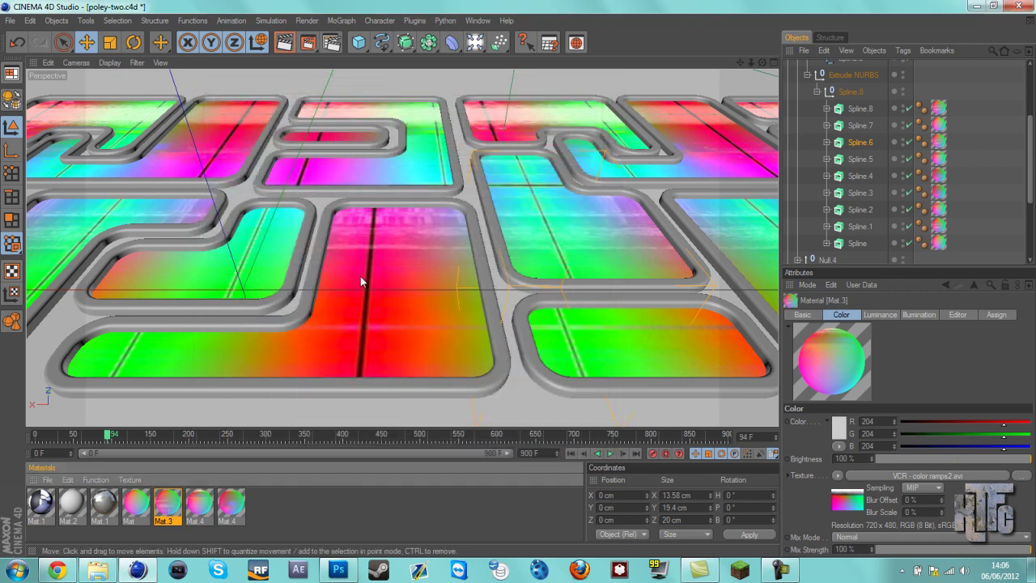
ctrl+click(166, 514)
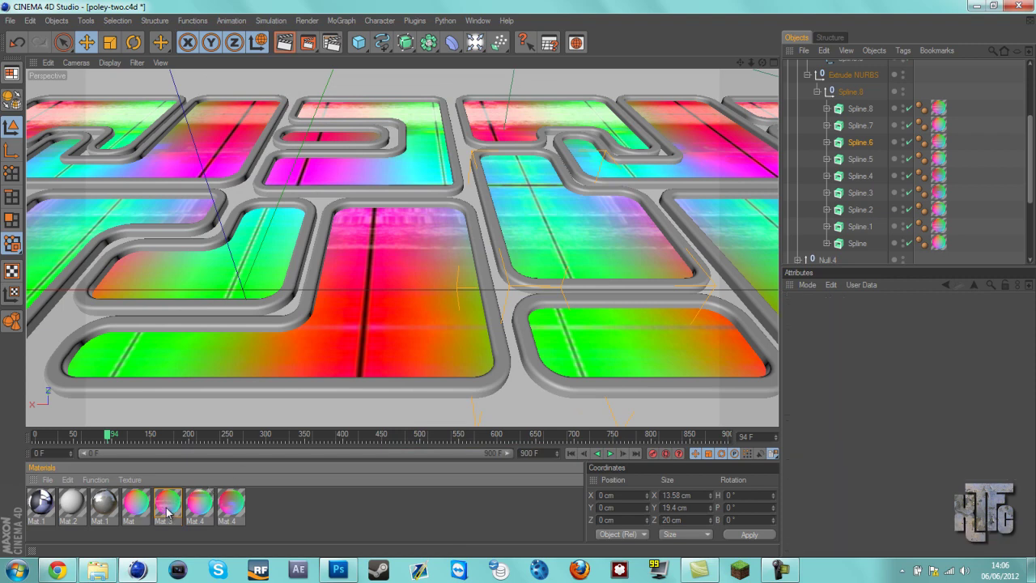
click(478, 20)
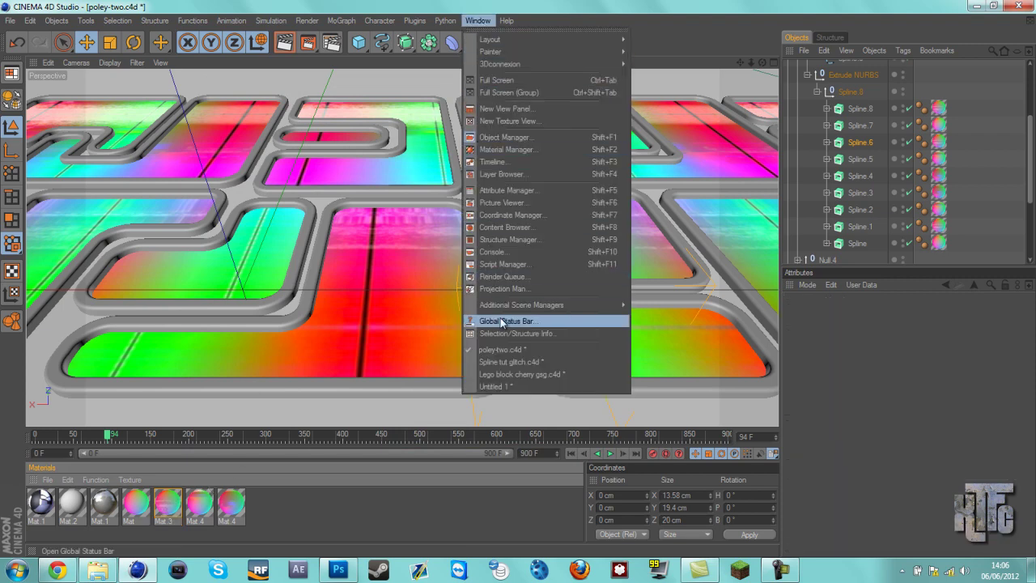
click(555, 365)
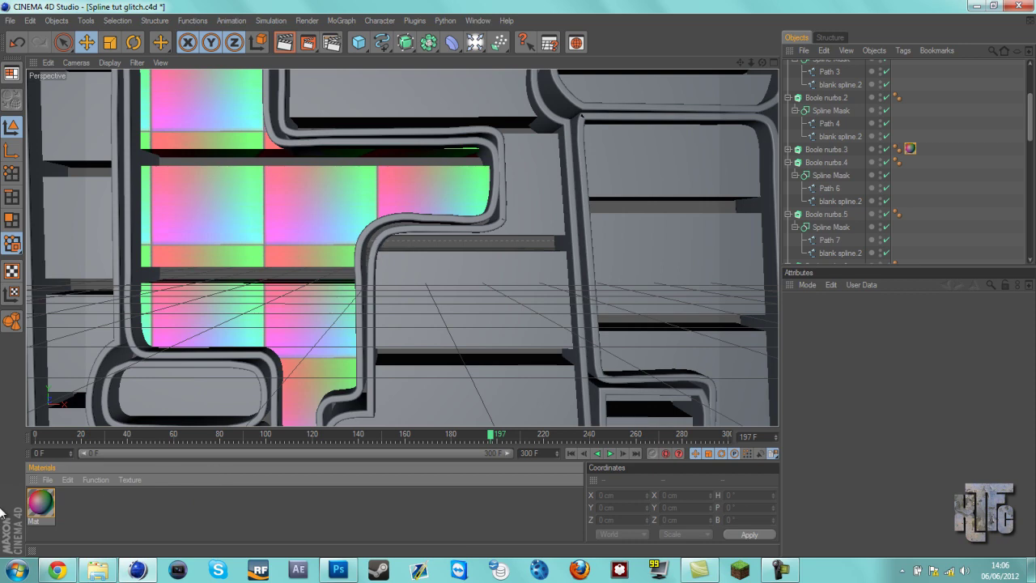
click(33, 502)
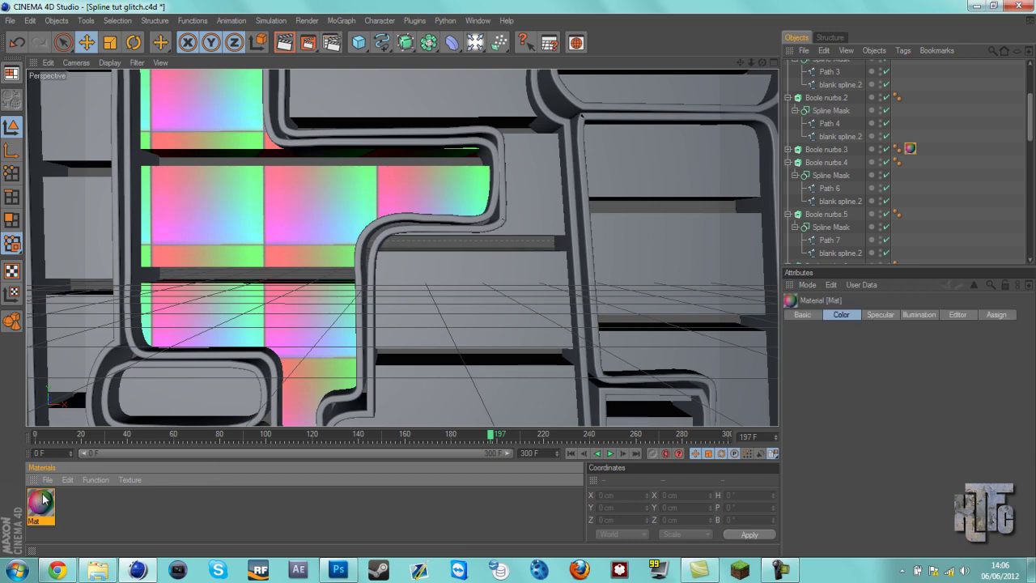
double_click(40, 504)
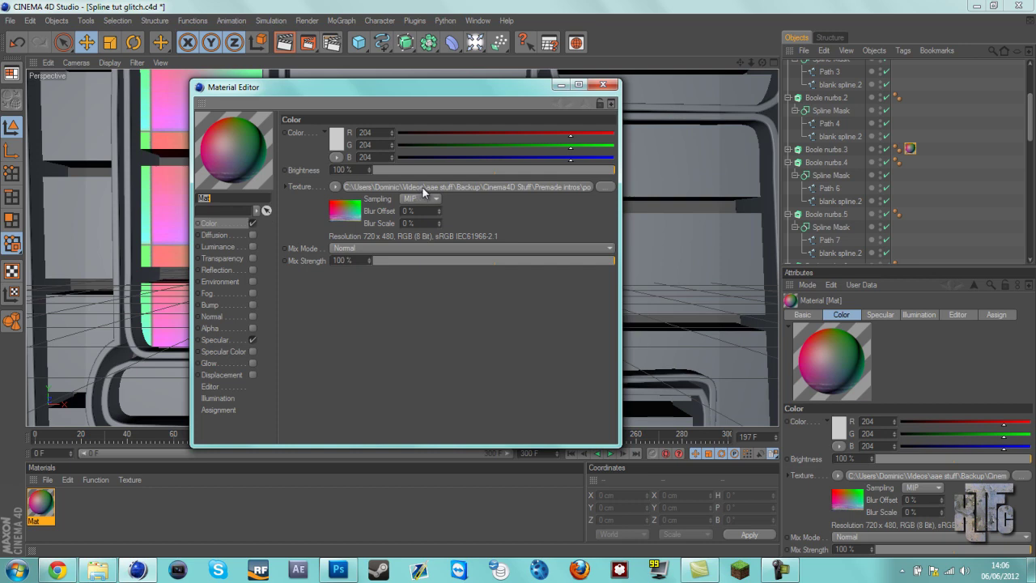
click(422, 186)
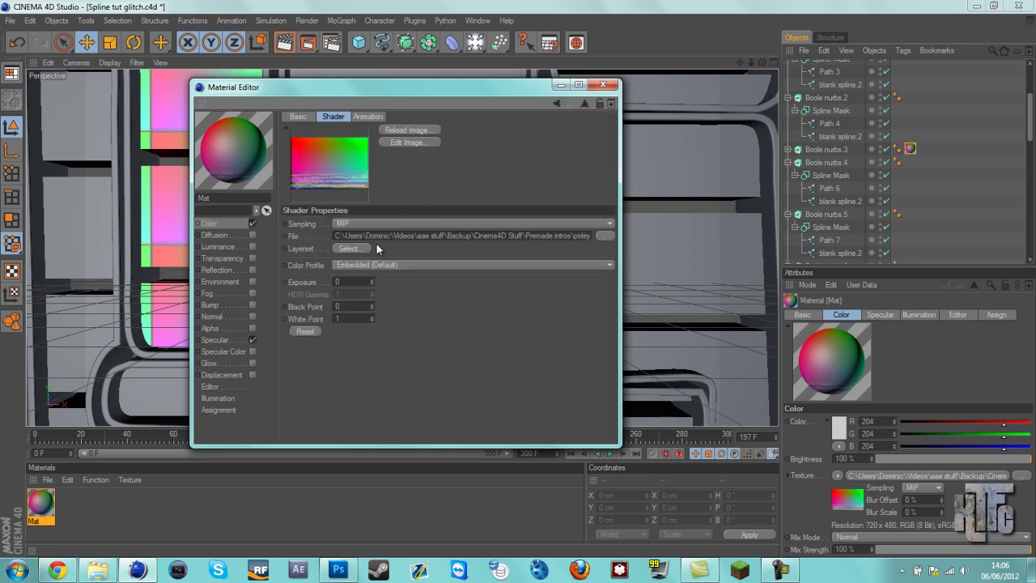
click(368, 118)
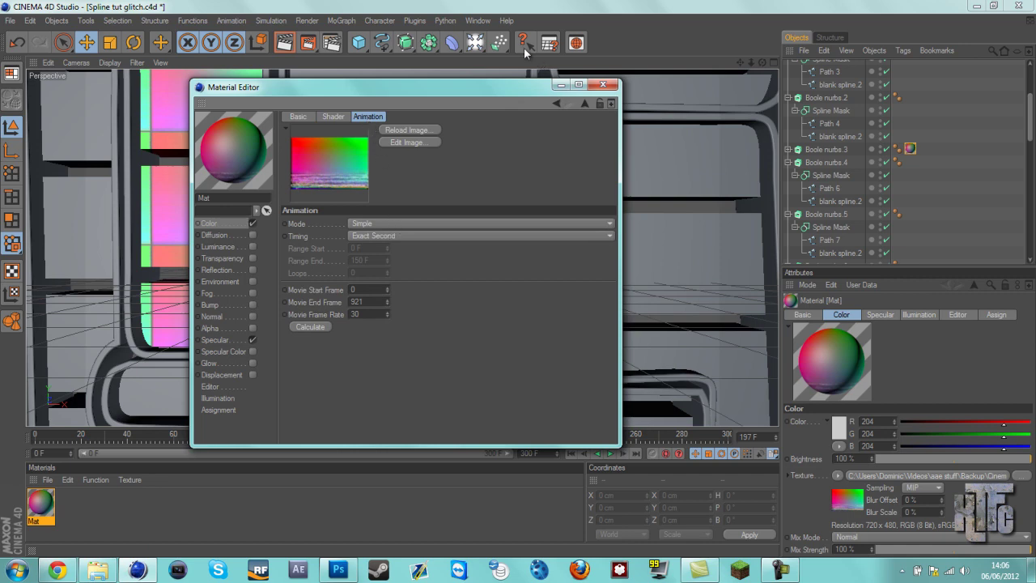
click(561, 84)
click(478, 20)
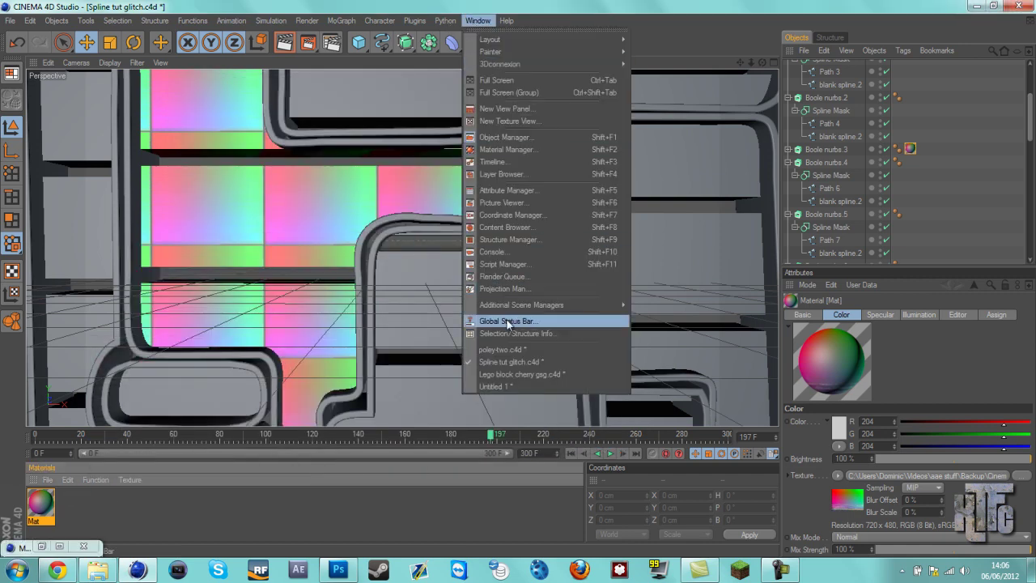
click(522, 353)
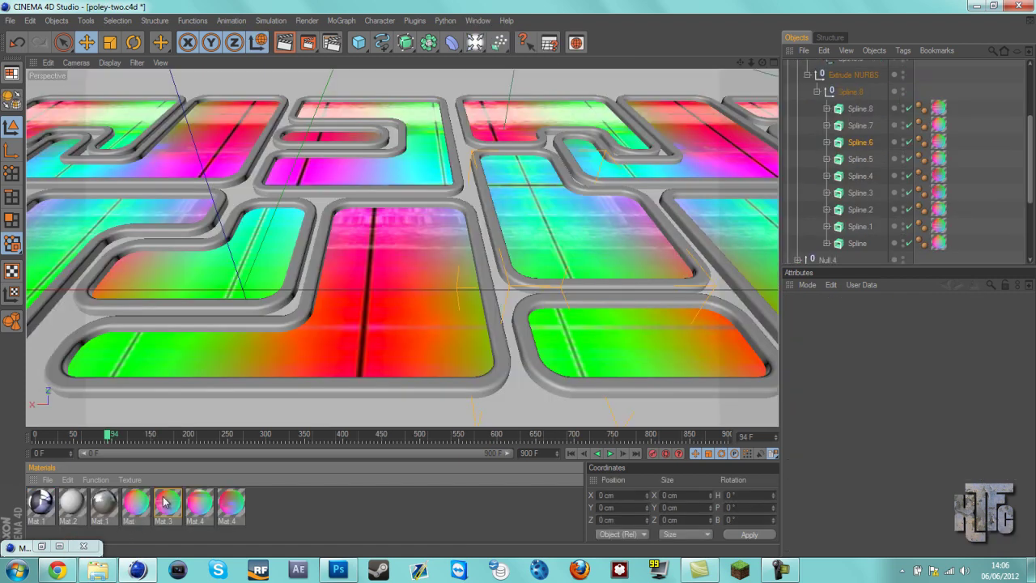
Inspect Mat.3's video texture animation settings, then switch to the Spline tut glitch.c4d project
double_click(165, 502)
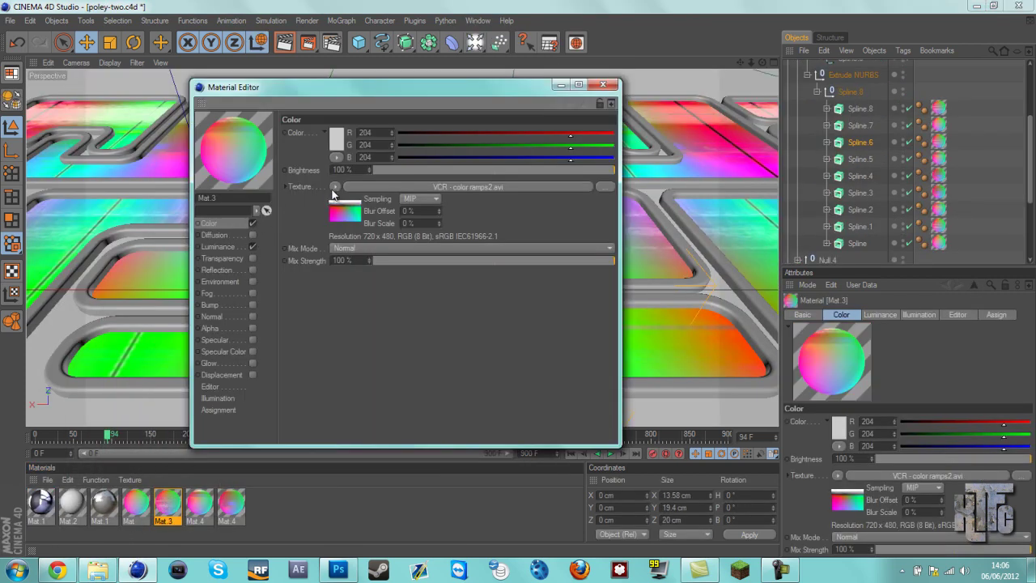
click(386, 188)
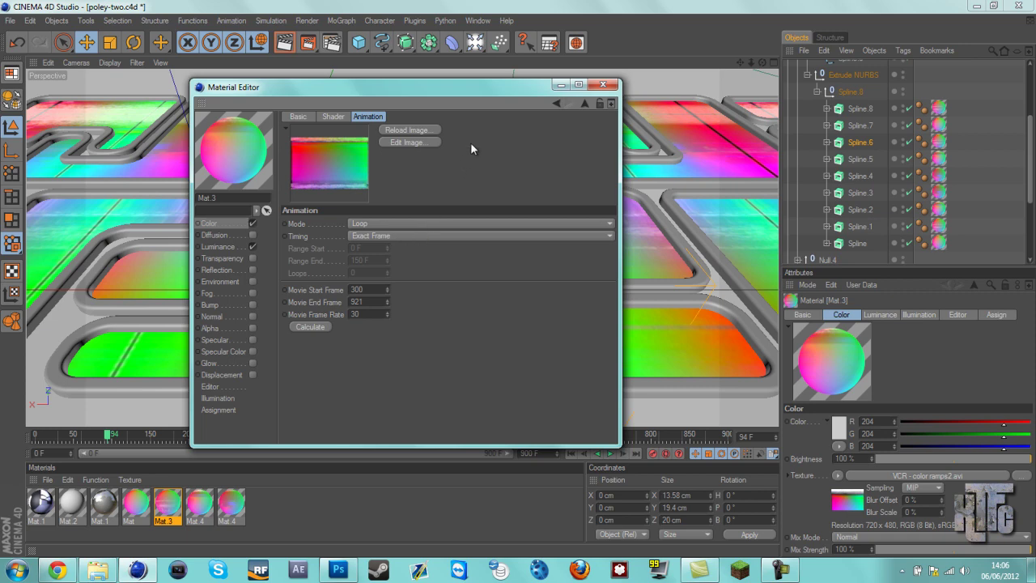
click(560, 85)
click(478, 20)
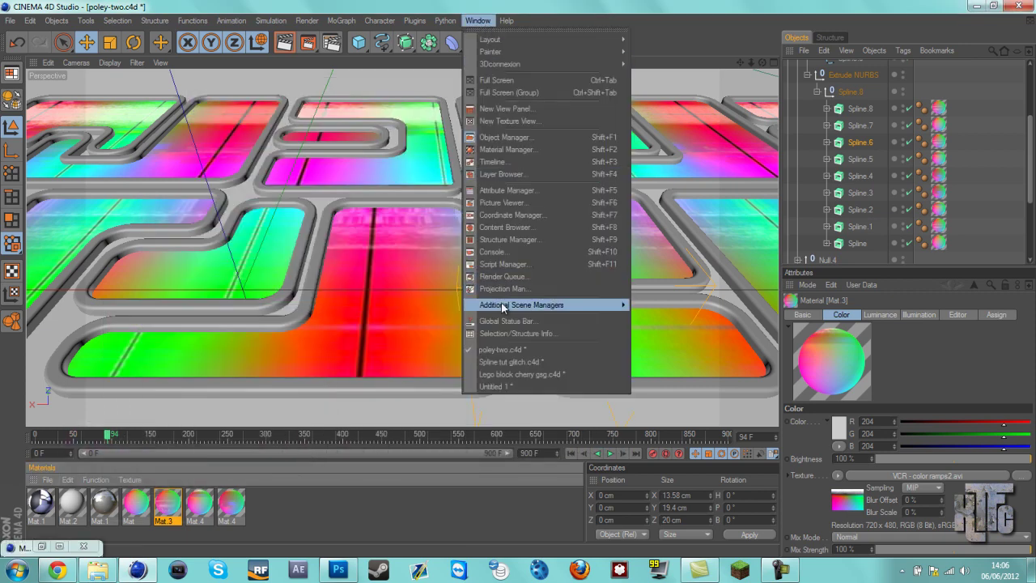
click(503, 361)
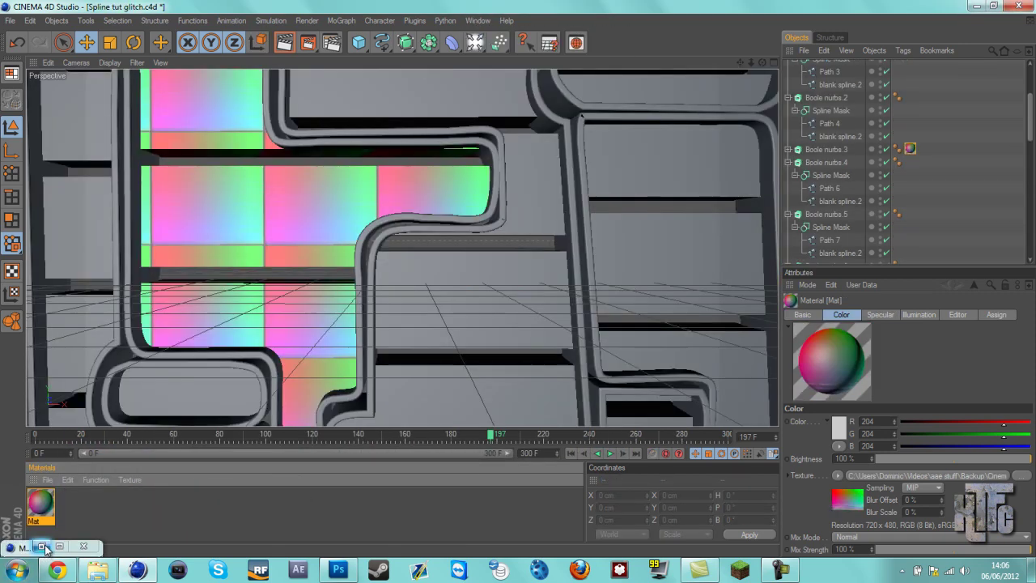
Set Mat's video texture to Loop with Exact Frame timing and open its Luminance texture options
double_click(44, 549)
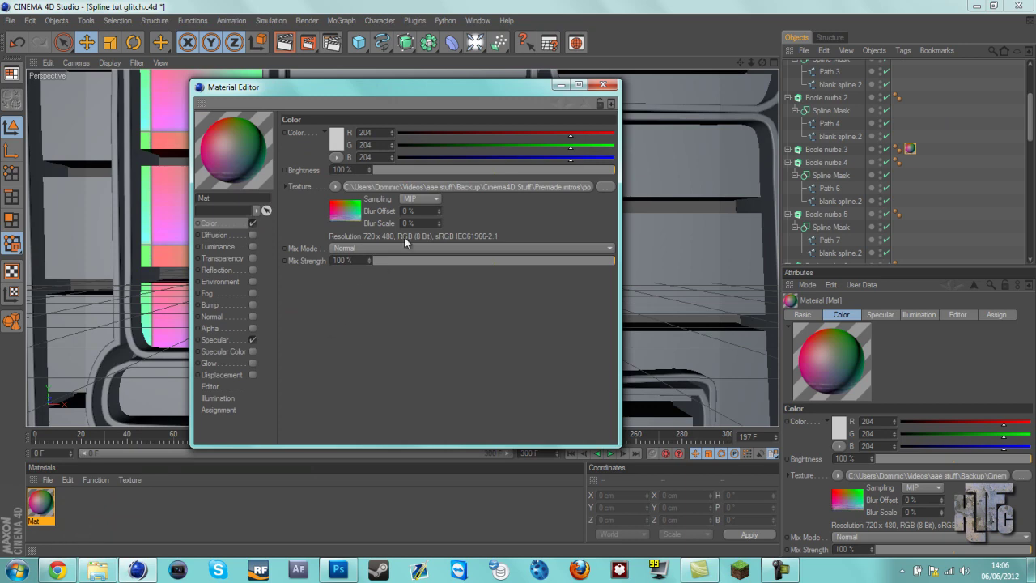
click(411, 186)
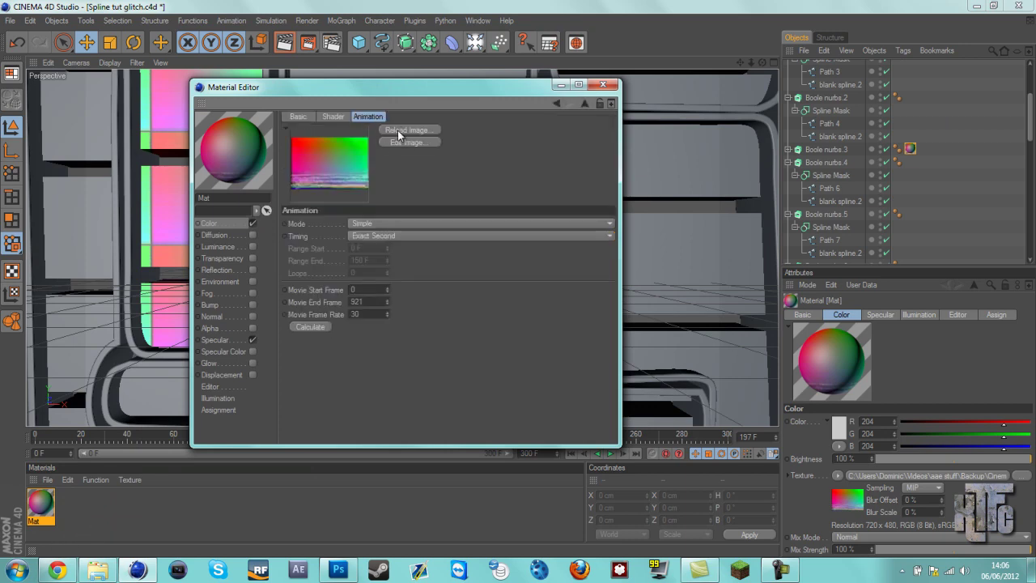
click(370, 223)
click(369, 247)
click(377, 236)
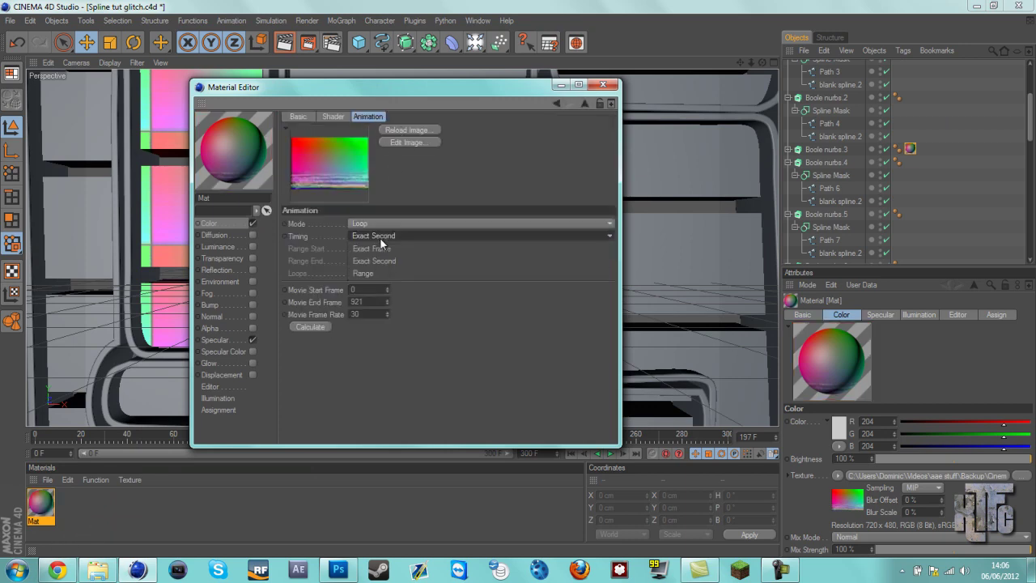
click(397, 249)
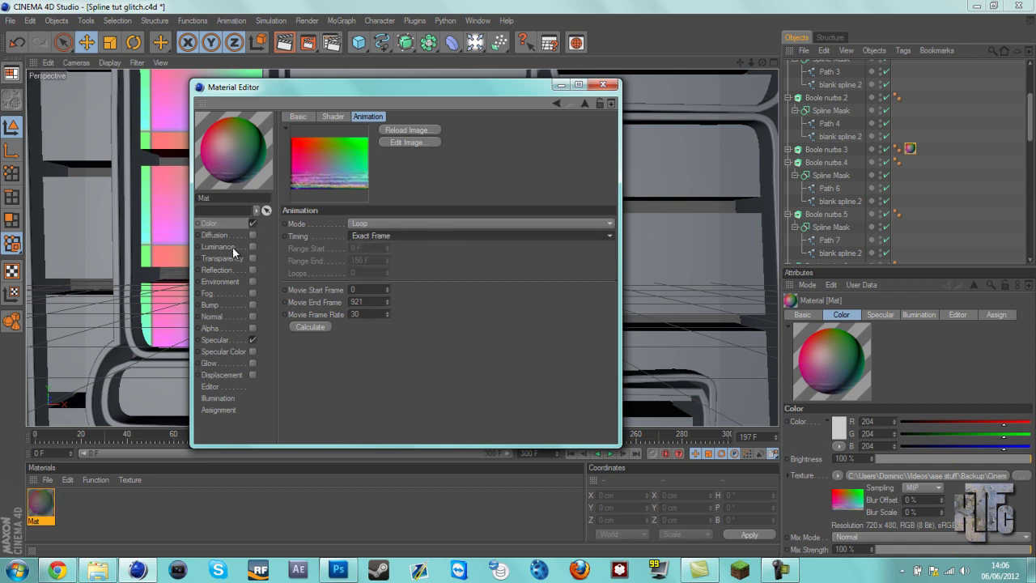
click(254, 244)
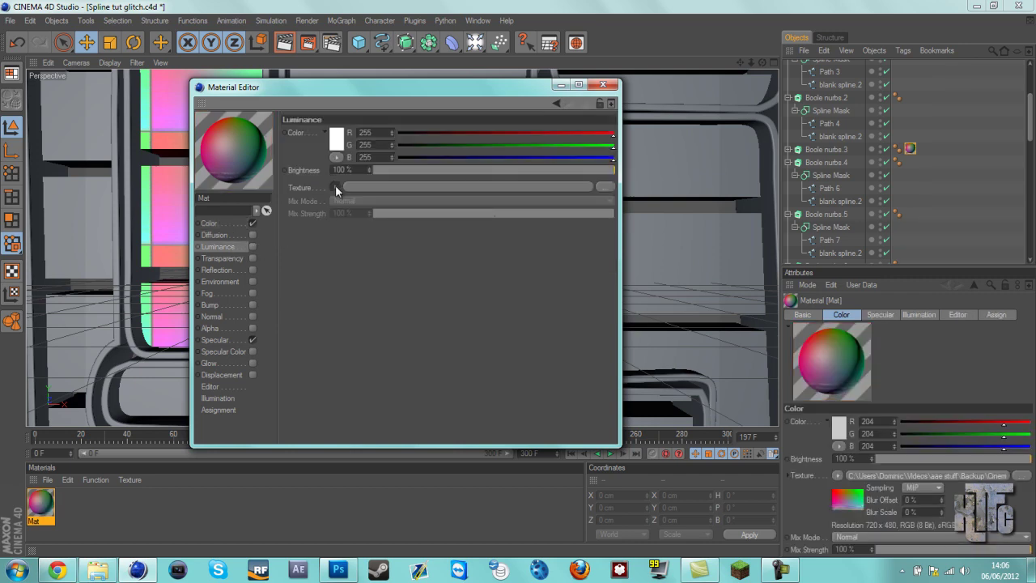
click(336, 188)
Browse the texture file dialog through aae stuff, Backup and Premade intros to poley-two's tex folder
click(373, 208)
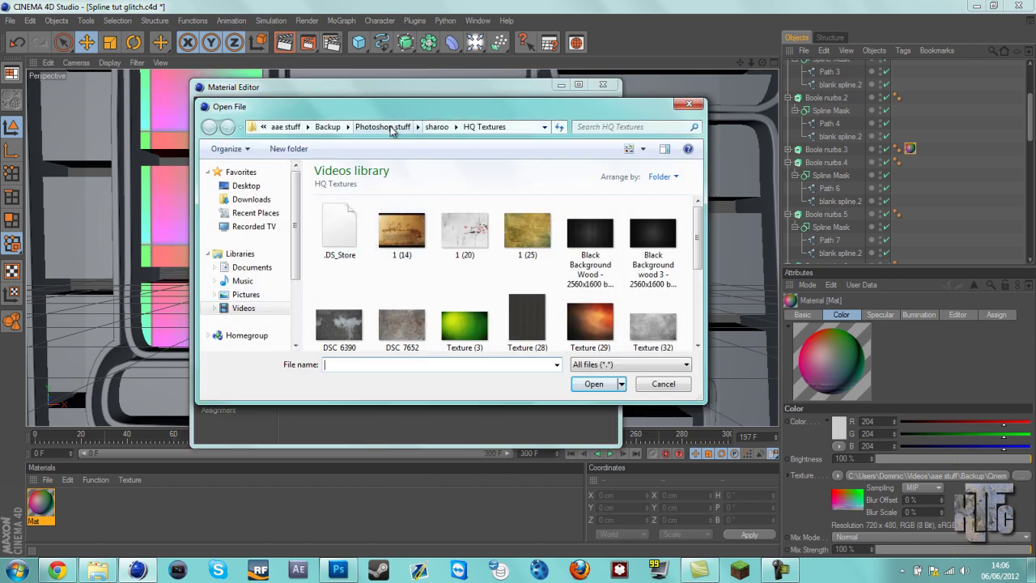
click(384, 127)
click(333, 127)
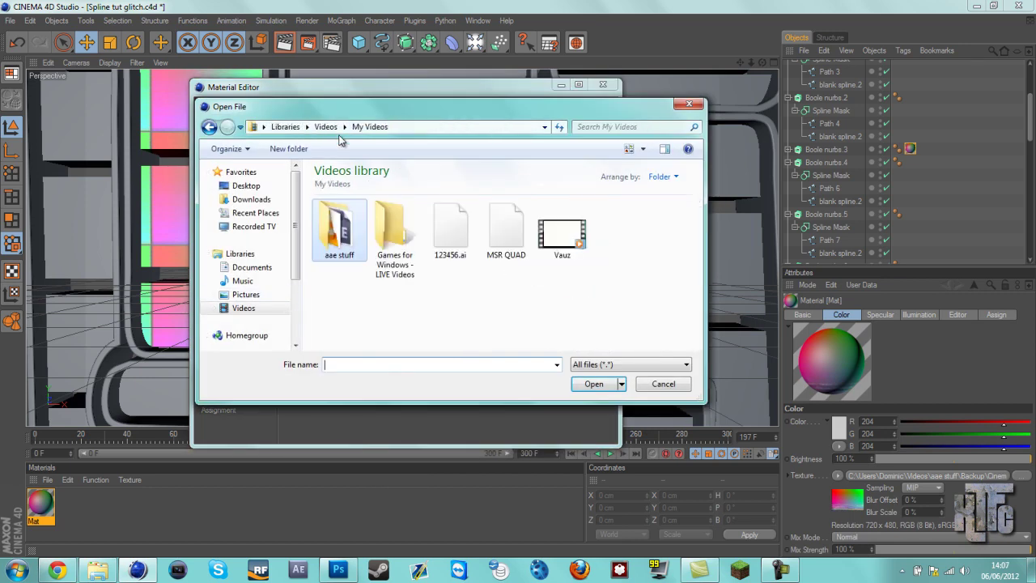
double_click(338, 243)
right_click(339, 253)
key(Return)
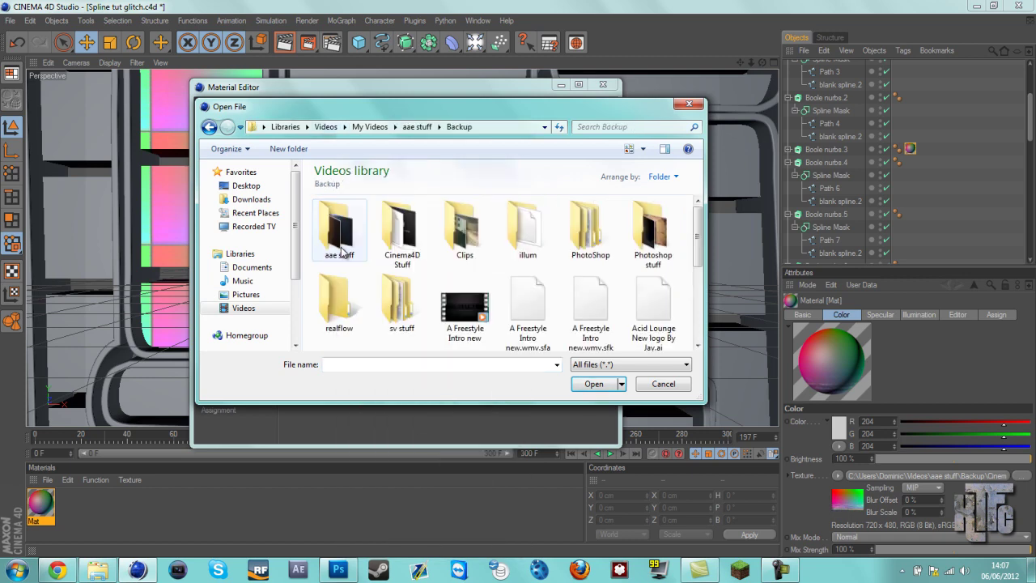
double_click(400, 239)
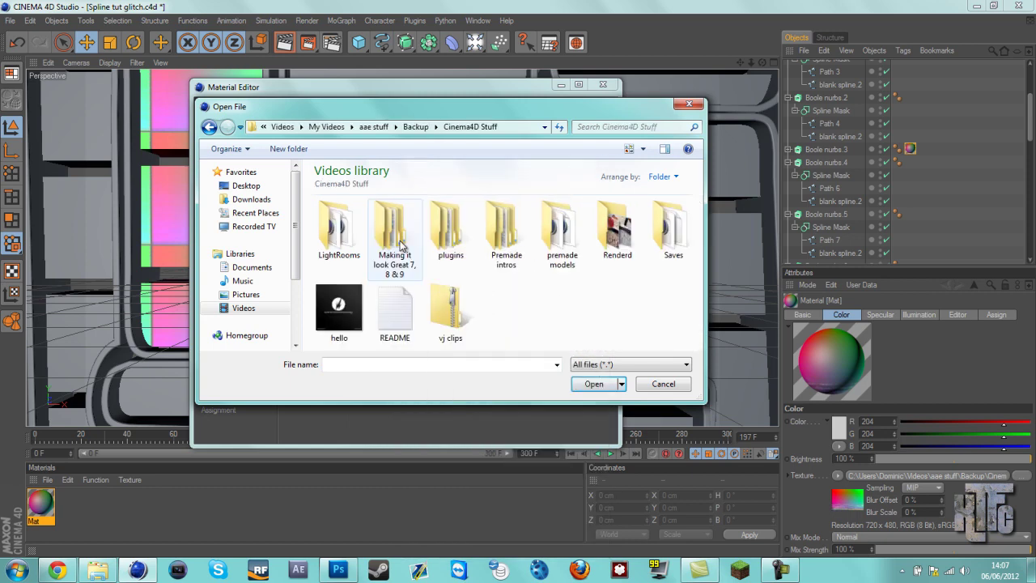
right_click(496, 242)
key(Return)
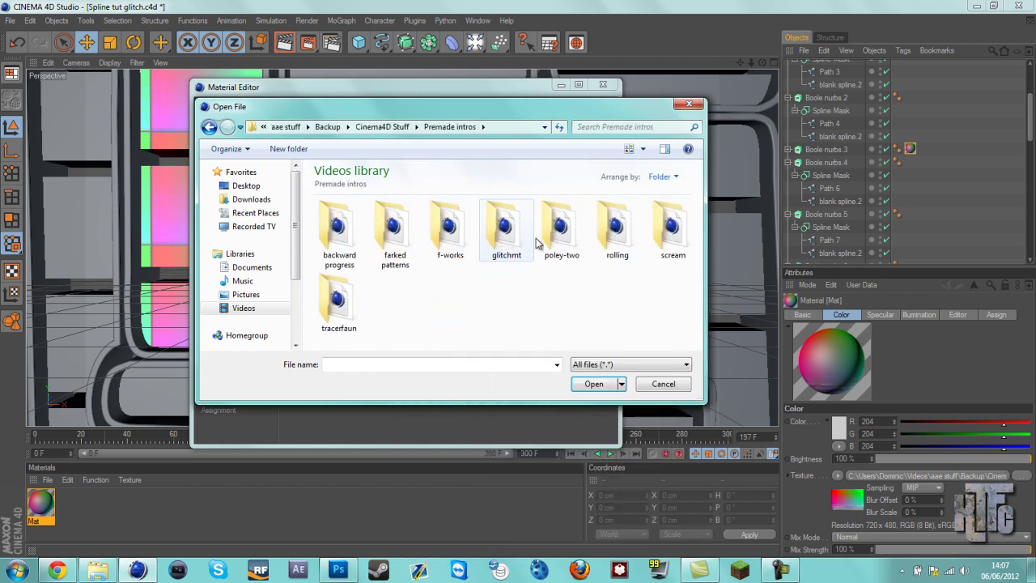
double_click(565, 235)
right_click(336, 228)
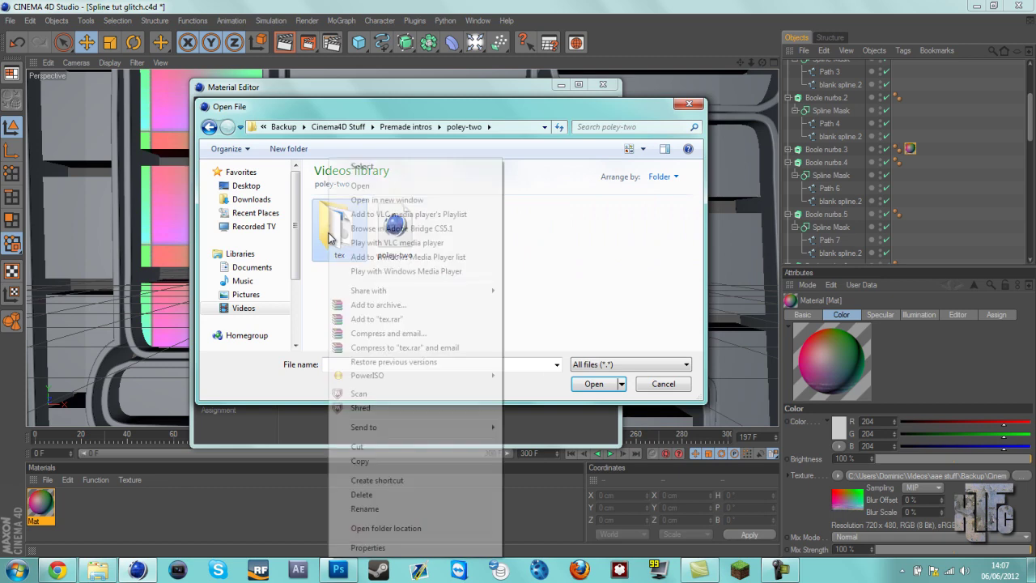
key(Return)
Load VCR - color ramps2 as the Luminance texture, keeping it at its original location
click(402, 237)
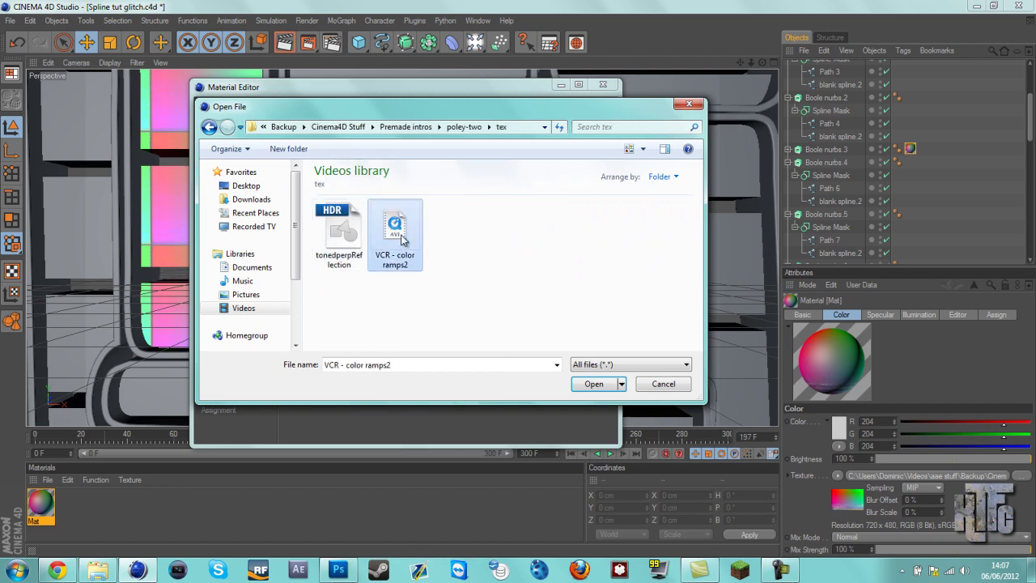
click(596, 384)
click(596, 330)
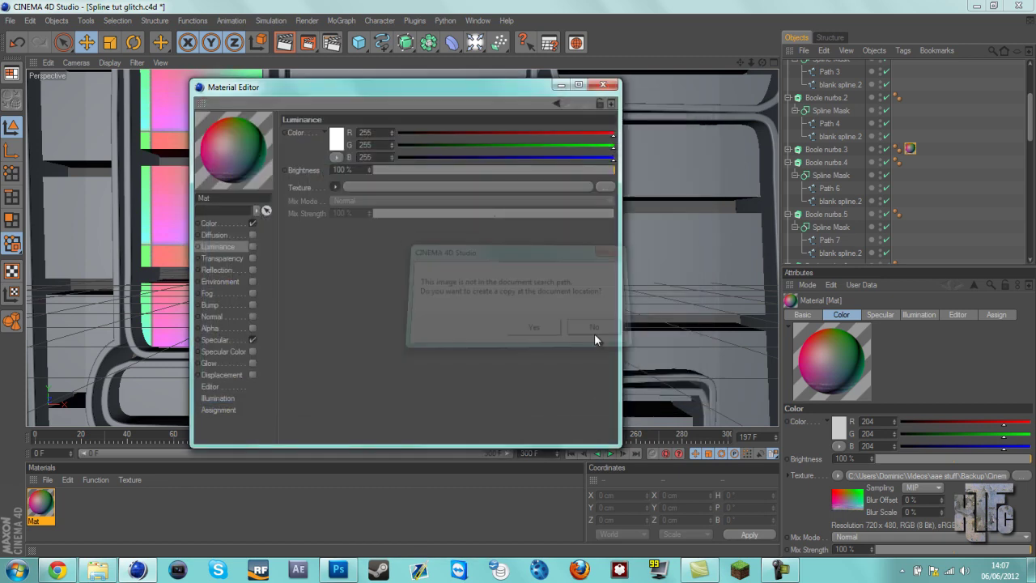
Enable Luminance and set its VCR - color ramps2 texture to Loop with Exact Frame timing
click(252, 246)
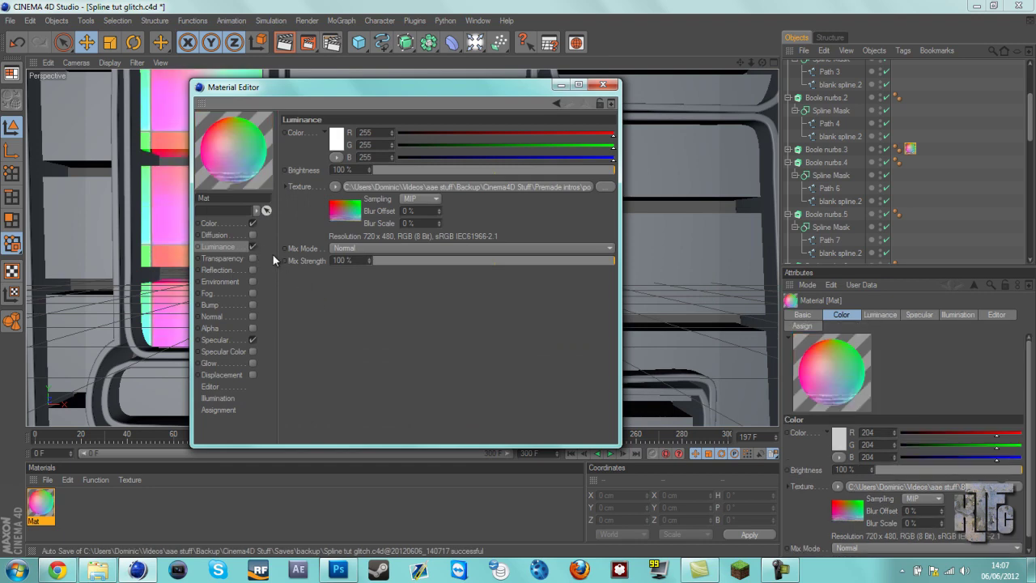
click(387, 187)
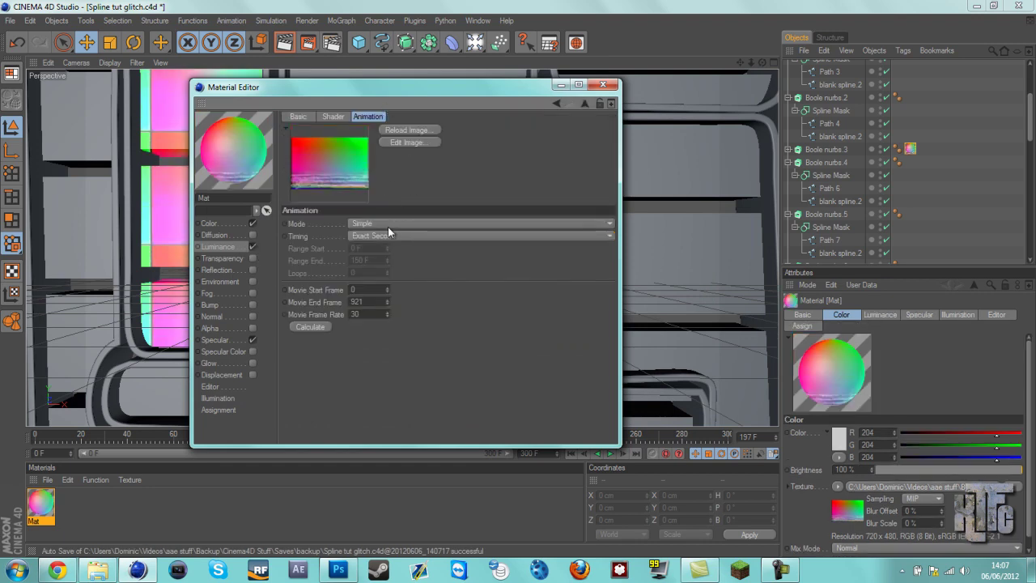
click(388, 227)
click(384, 250)
click(384, 236)
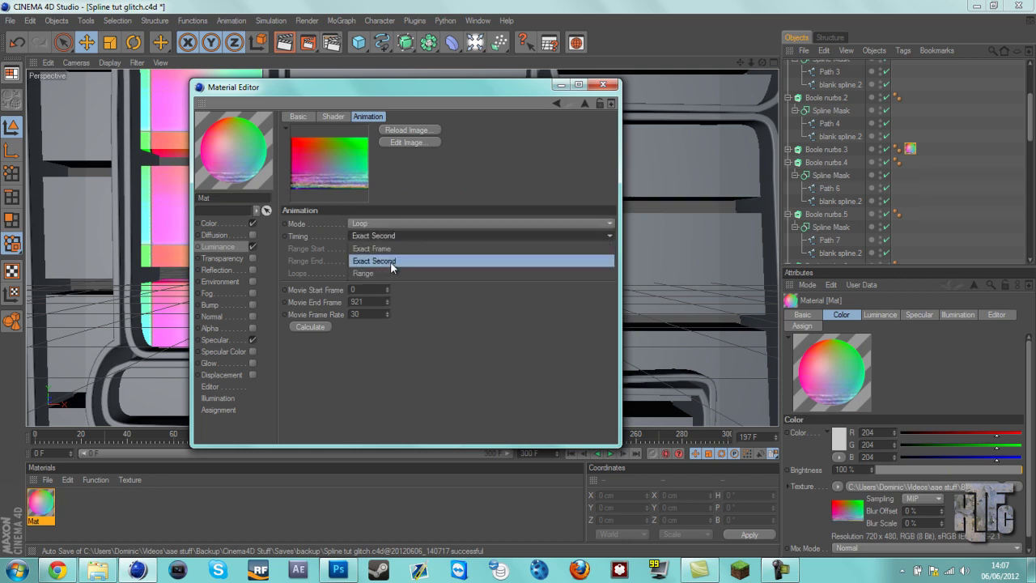
click(395, 250)
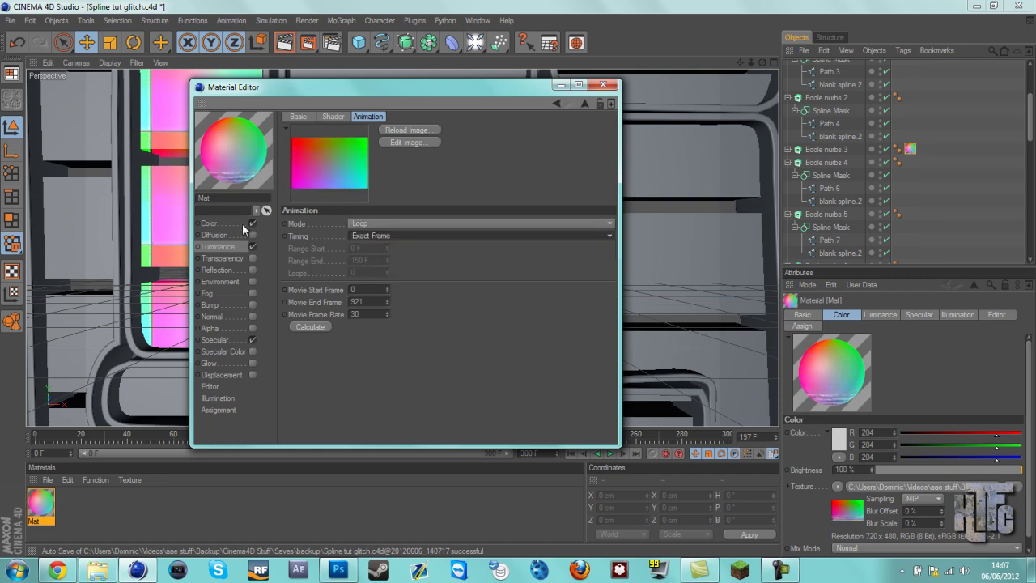
click(210, 224)
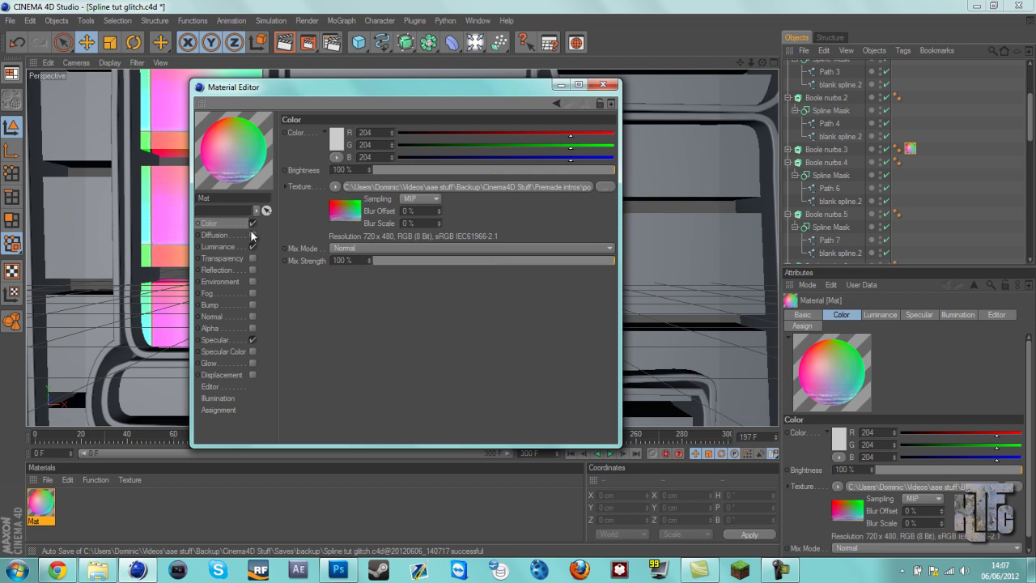
Close the Material Editor and play the animation from frame 0, stopping around frame 140
click(603, 84)
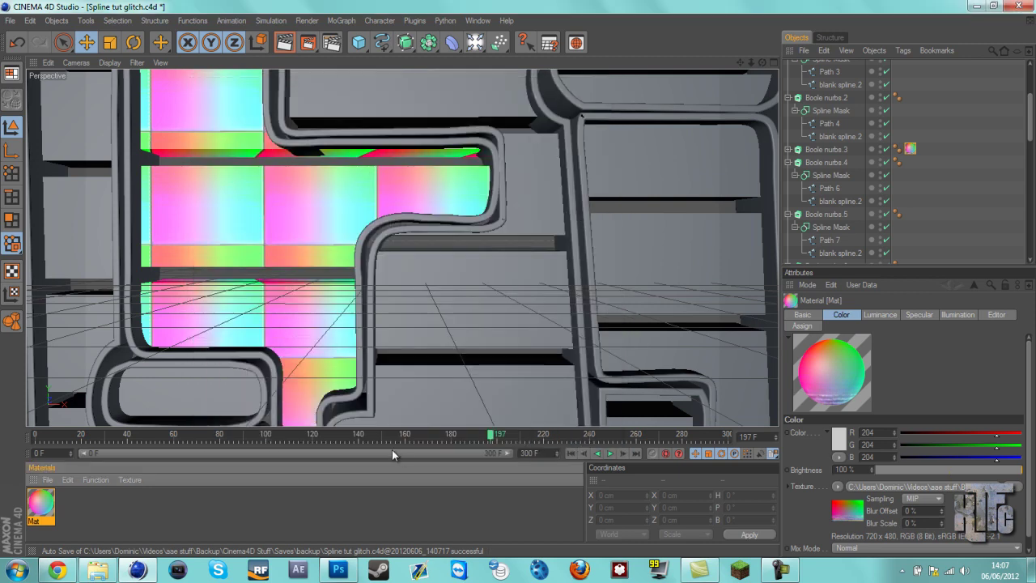
click(570, 453)
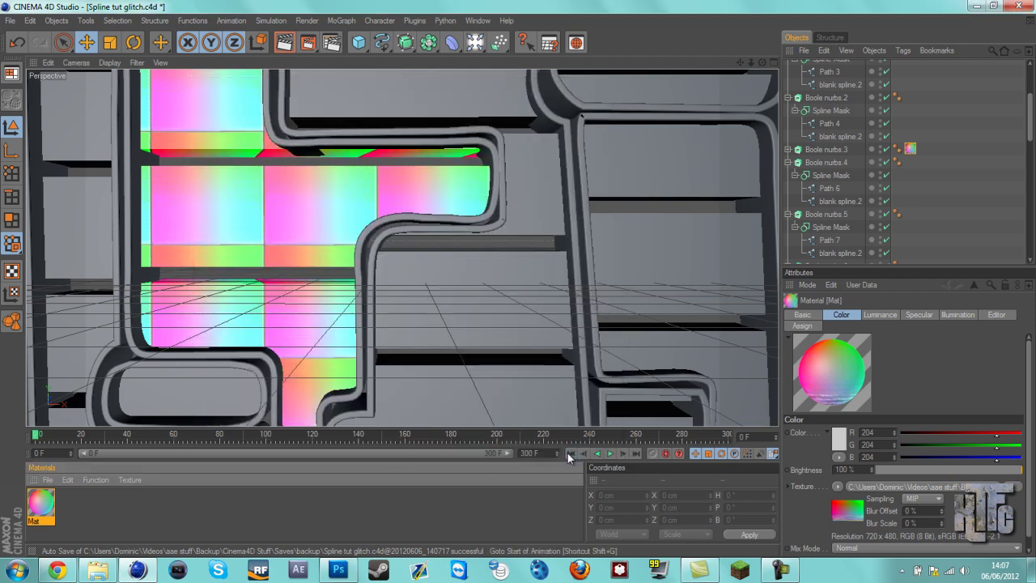
click(610, 454)
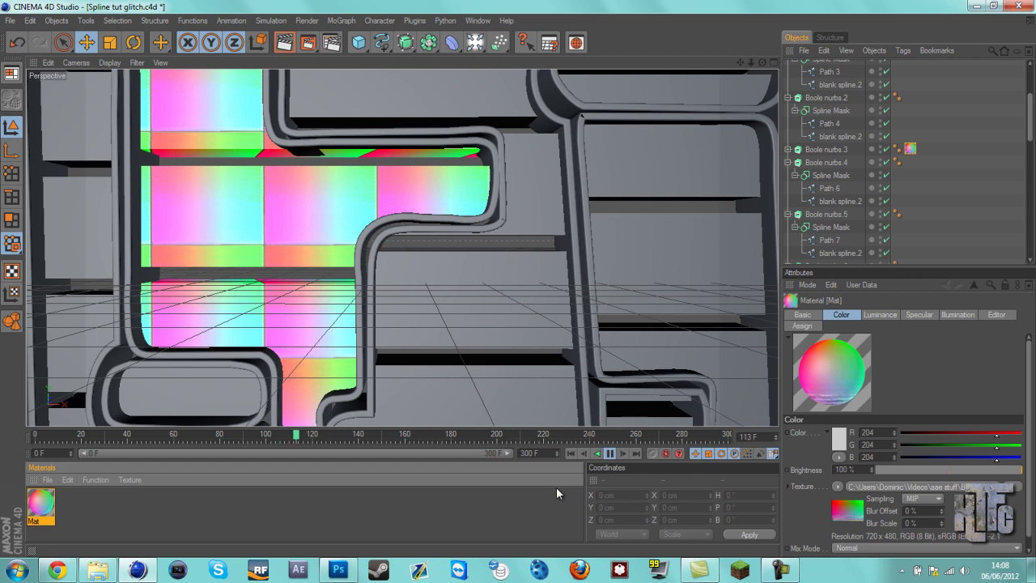
click(611, 454)
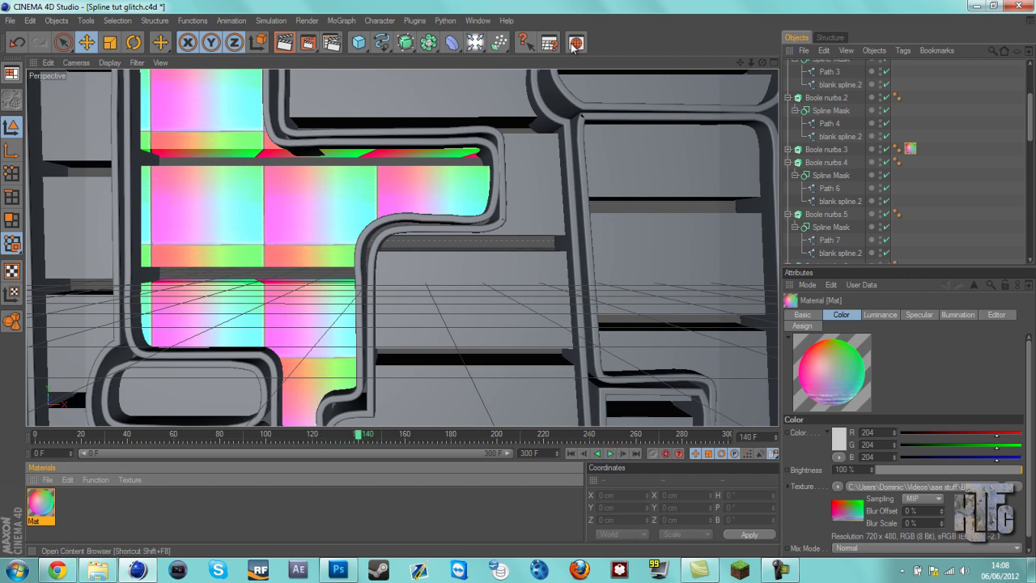
click(478, 20)
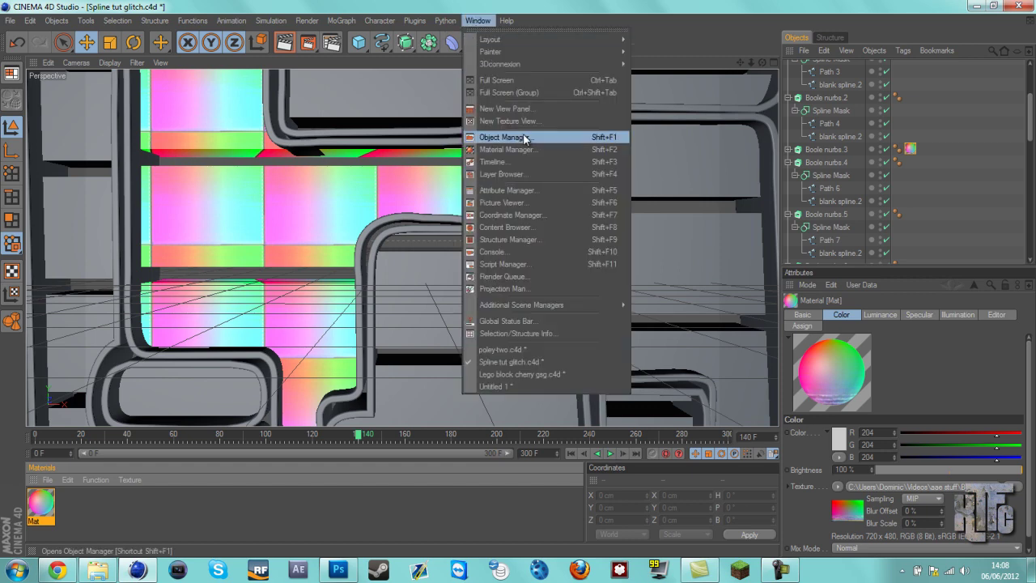
click(519, 350)
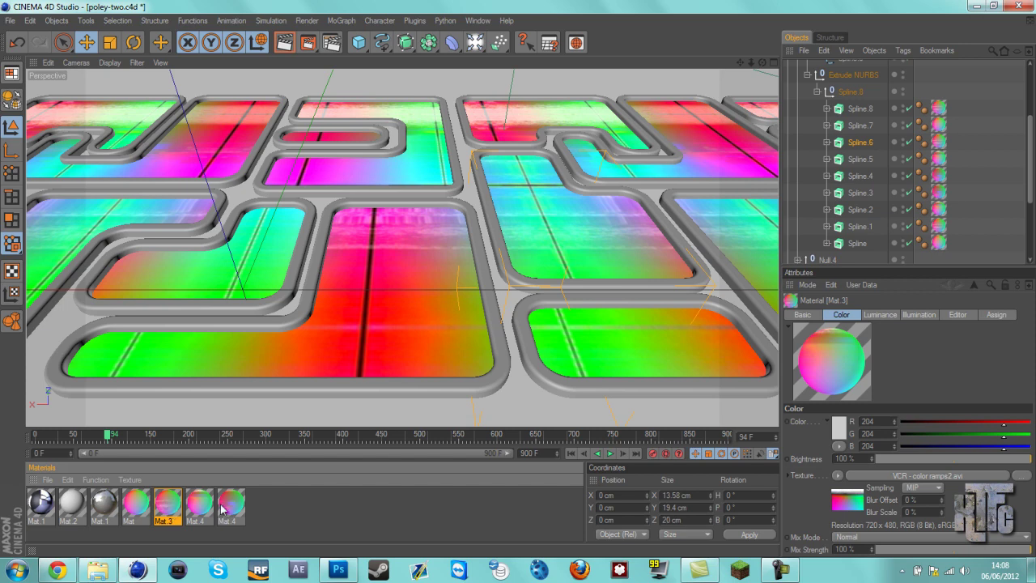
click(777, 570)
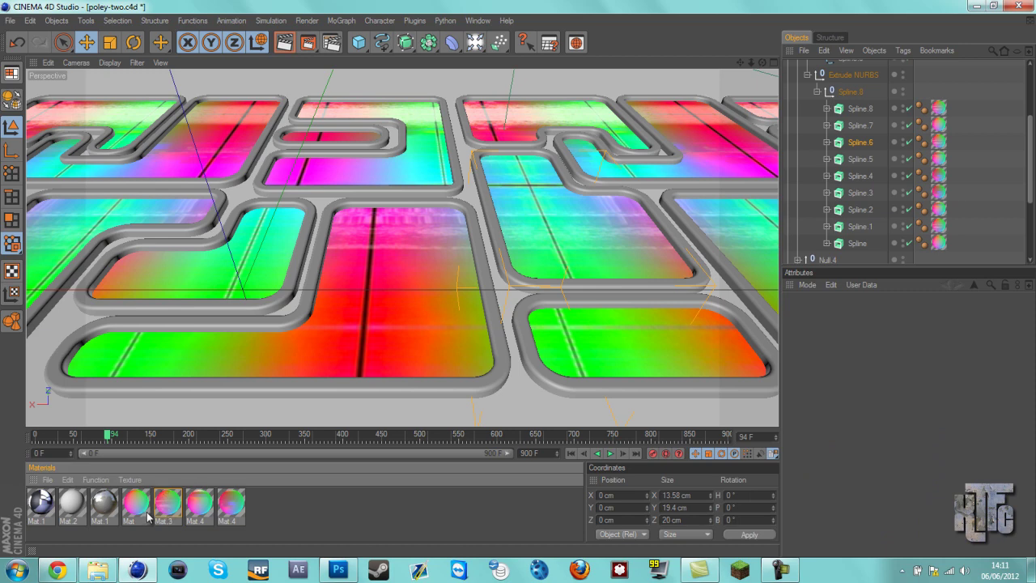
click(940, 159)
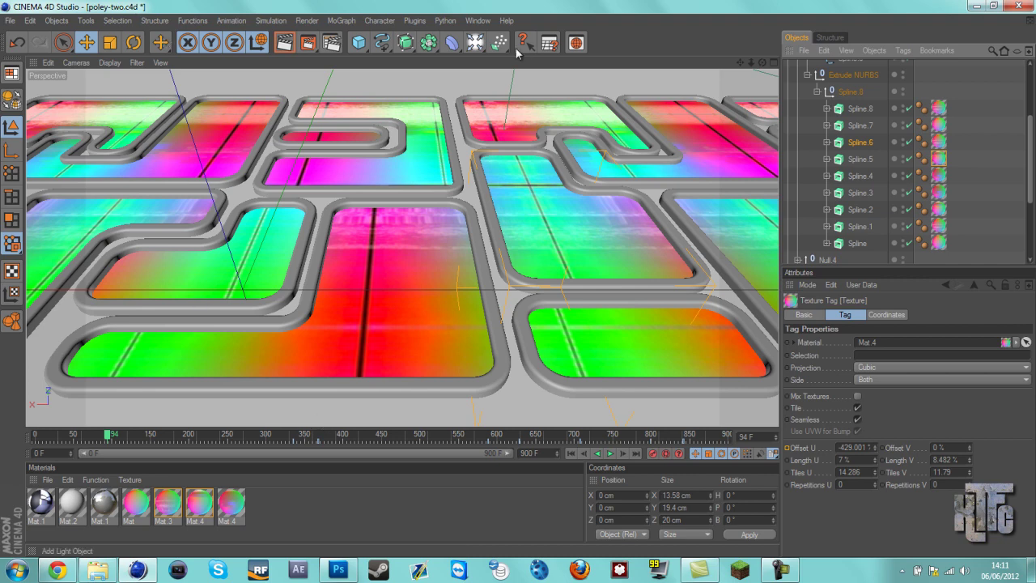
click(478, 20)
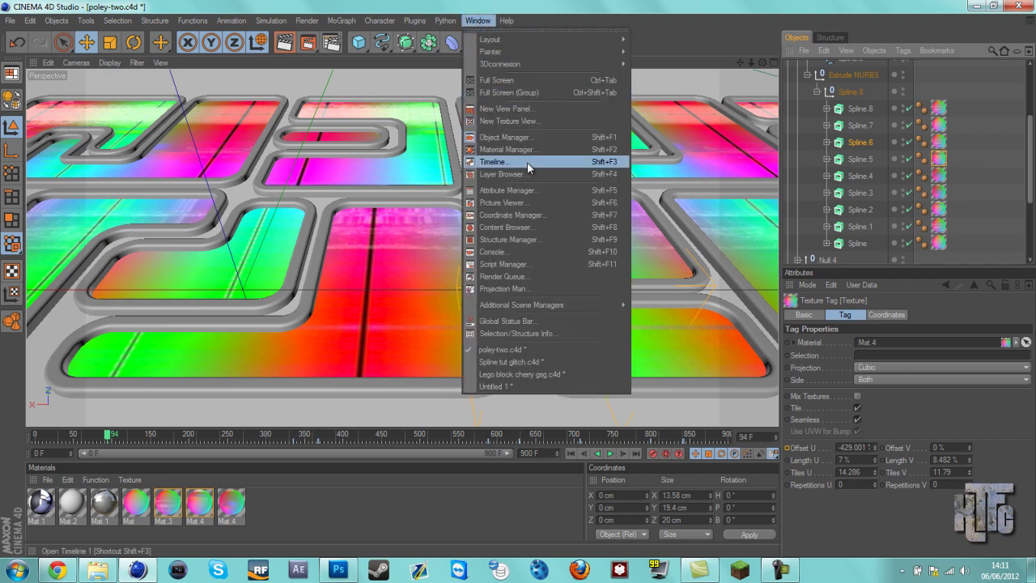
click(533, 362)
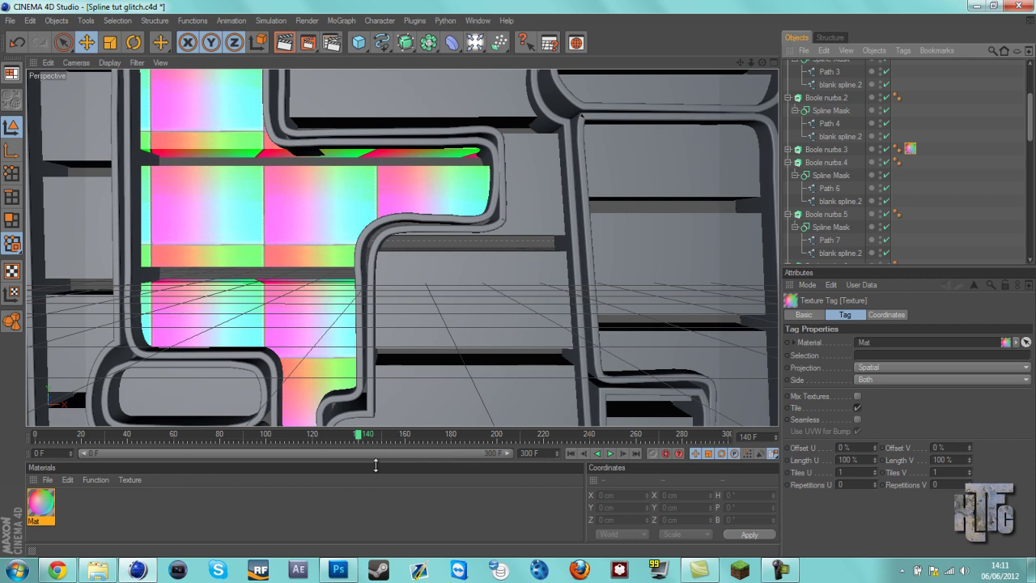
Change the glitch text's Texture tag projection to Cubic, then return to poley-two.c4d
click(881, 370)
click(890, 420)
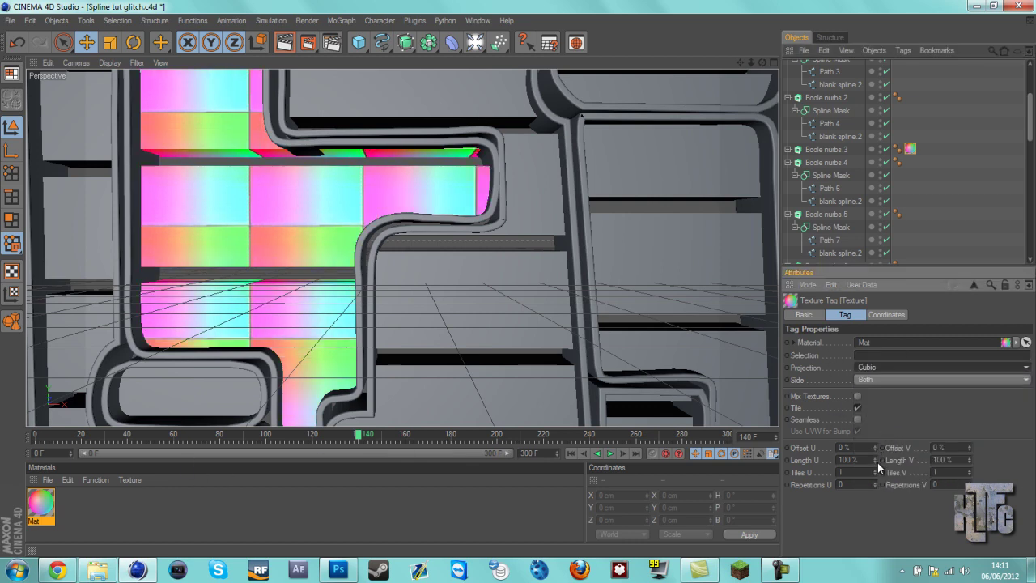
click(478, 20)
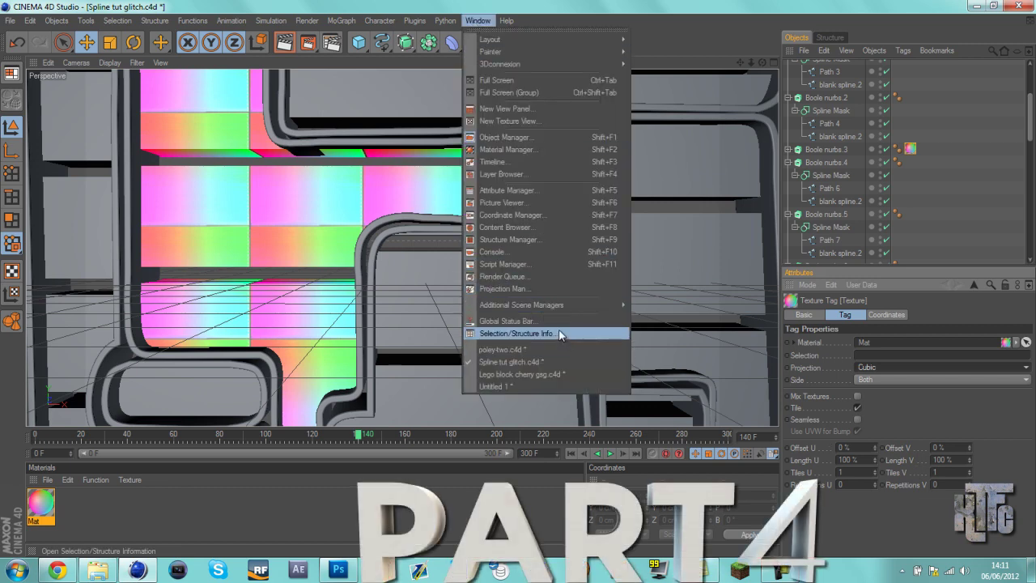
click(542, 350)
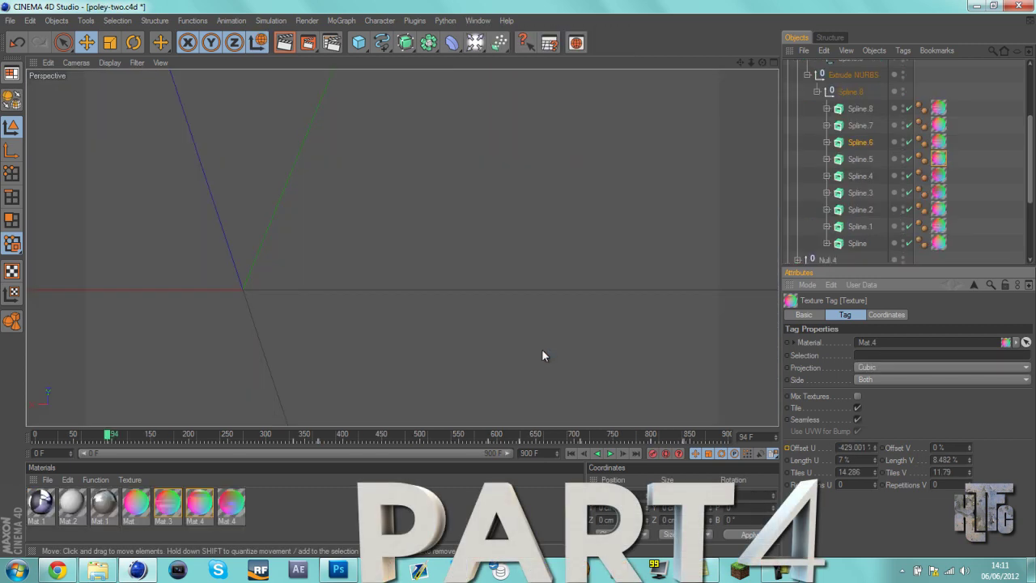